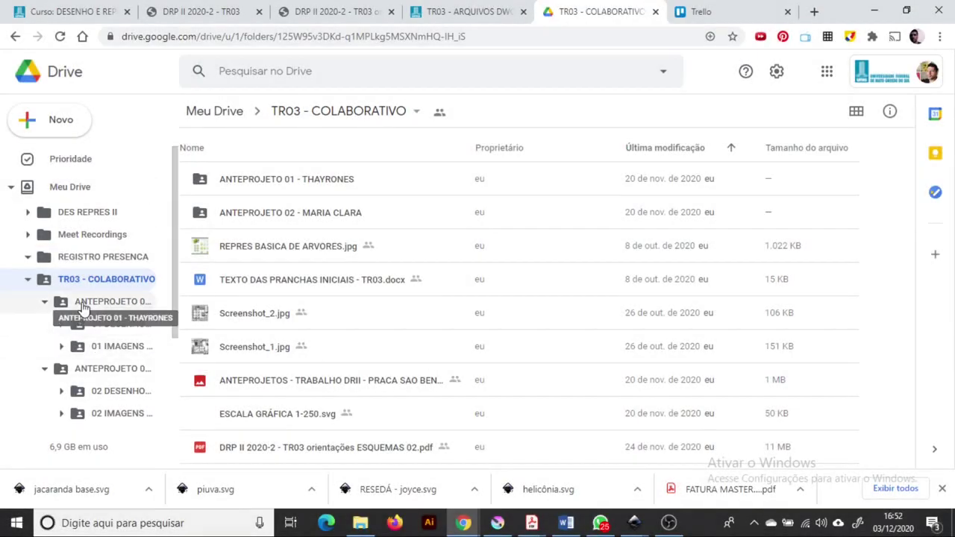
# - Expand ANTEPROJETO 01 in the Drive sidebar and open its 01 DESENHOS - ARQUIVOS folder
pyautogui.click(45, 303)
pyautogui.click(44, 326)
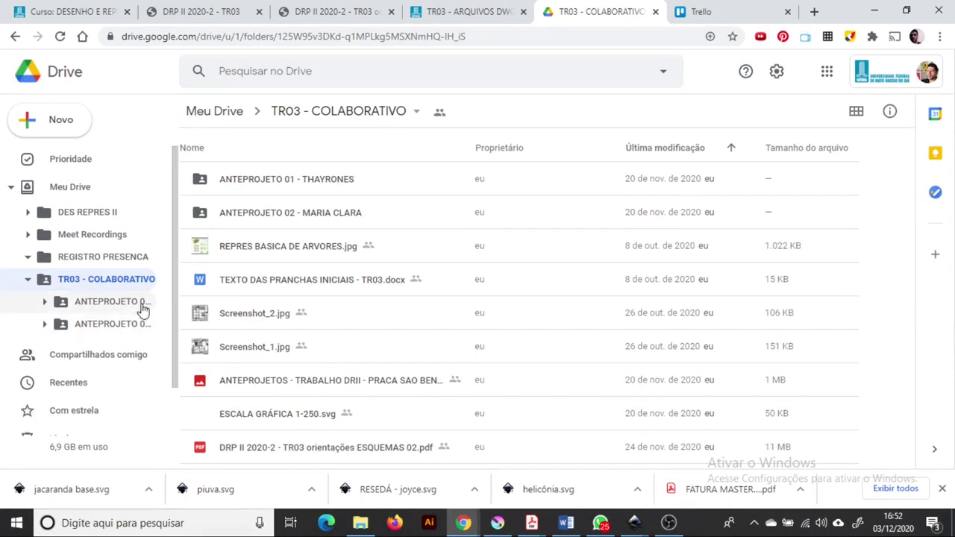
pyautogui.click(119, 303)
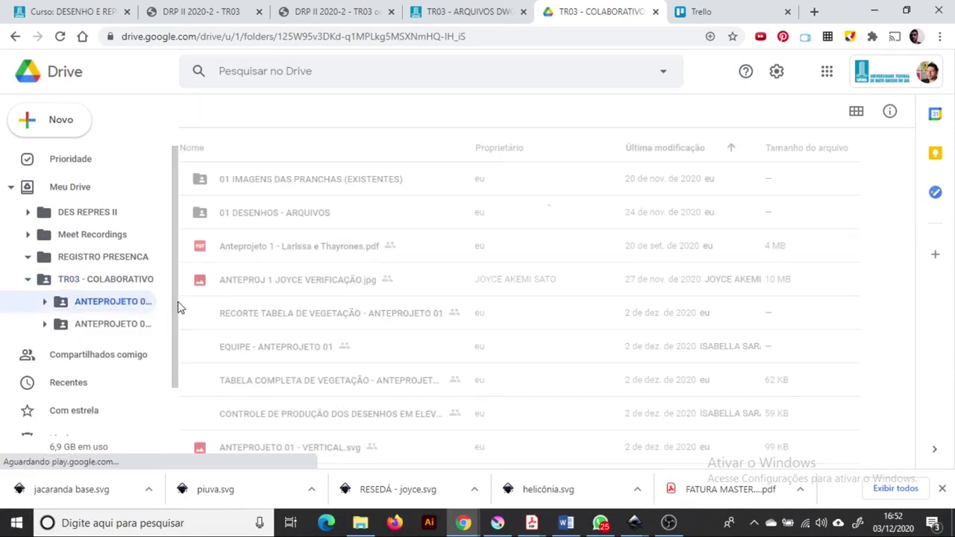
pyautogui.click(44, 302)
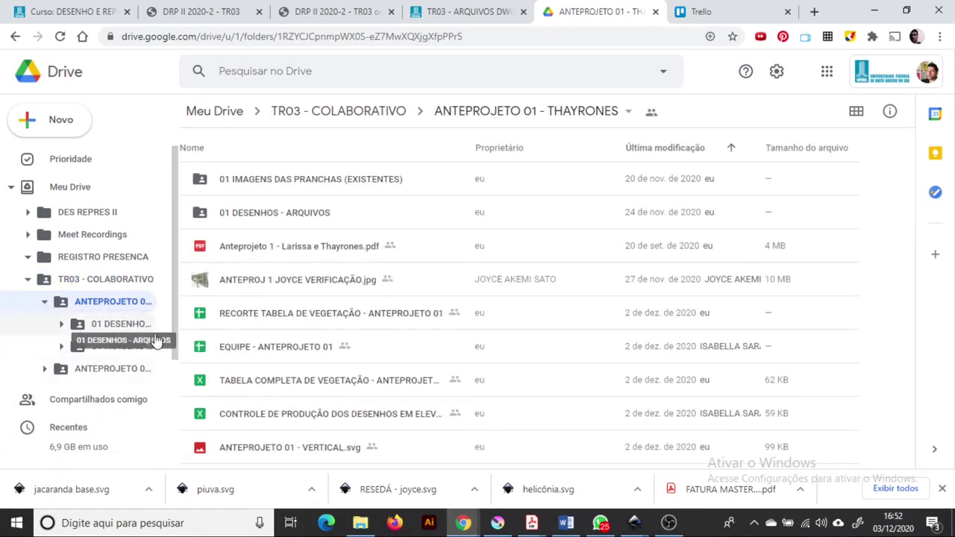
pyautogui.click(124, 326)
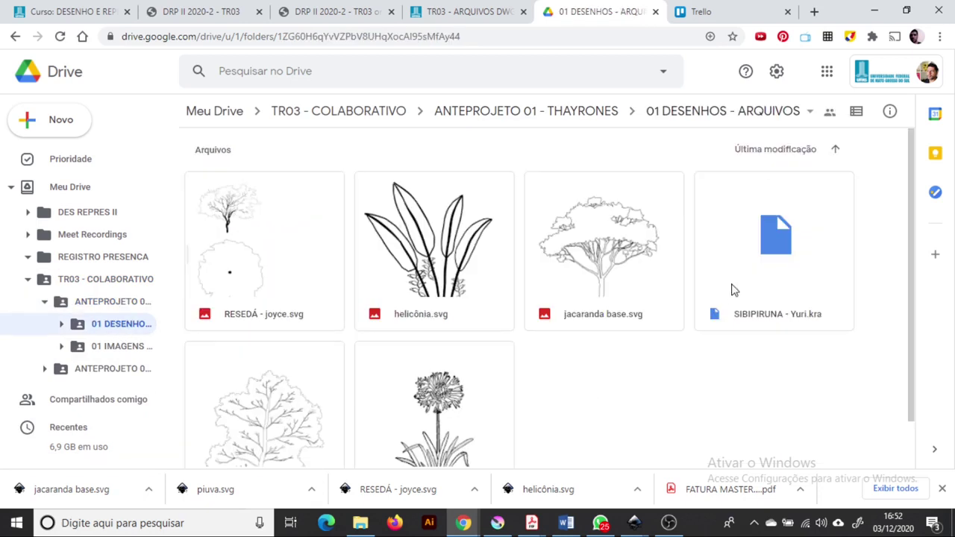
# - Browse the drawing files, leaving jacaranda base.svg selected
pyautogui.click(614, 248)
pyautogui.scroll(-1, 263, 424)
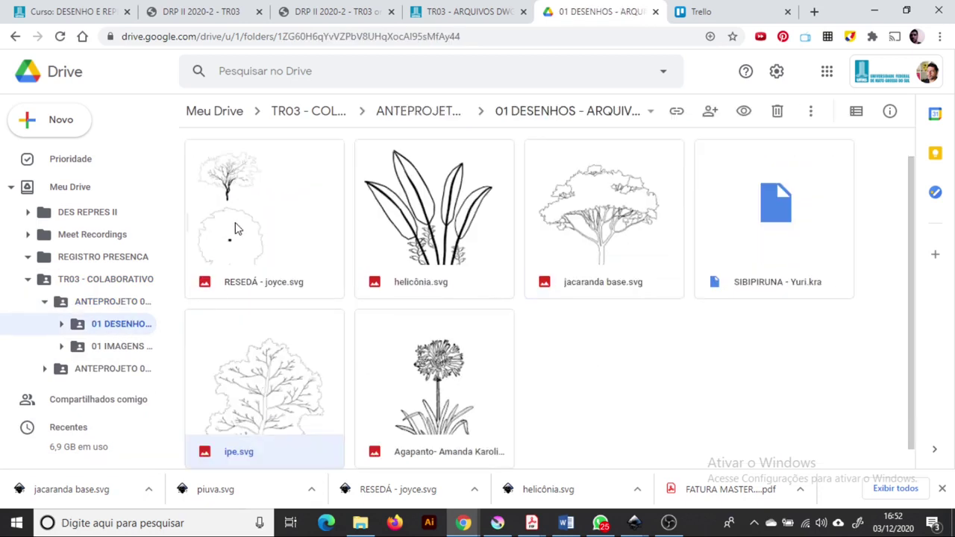
pyautogui.click(246, 230)
pyautogui.press('Down')
pyautogui.scroll(1, 660, 364)
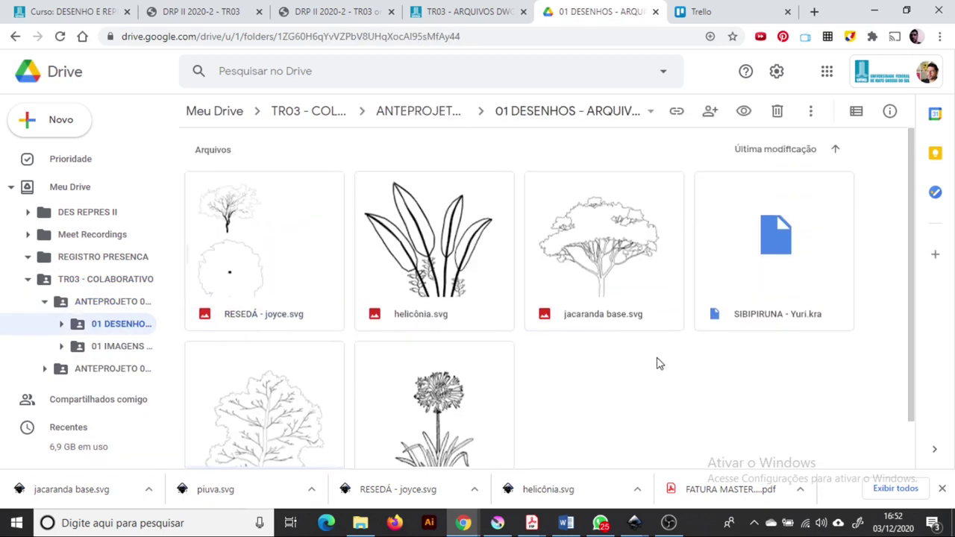
pyautogui.click(597, 247)
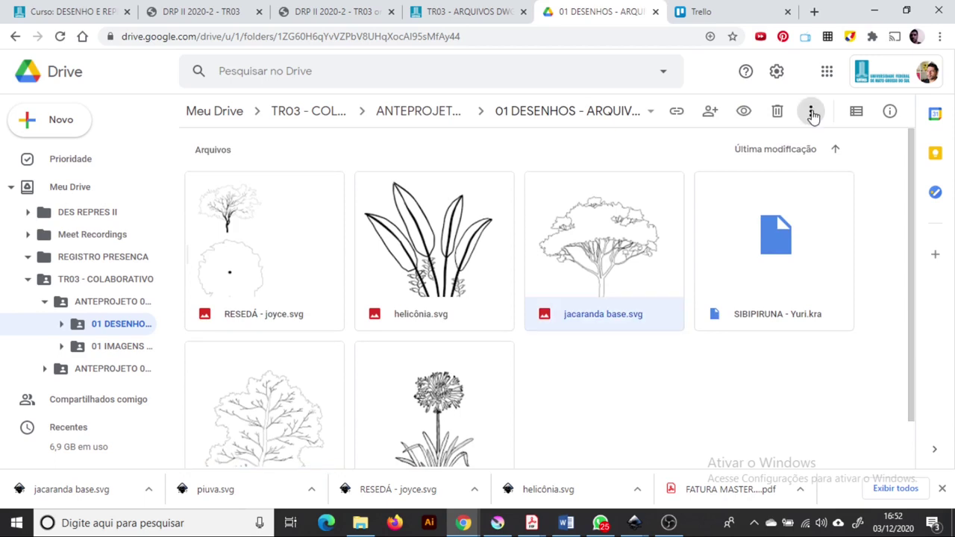
# - Download jacaranda base.svg via ⋮ > Fazer download, cancel Salvar como, and return to Inkscape
pyautogui.rightClick(600, 261)
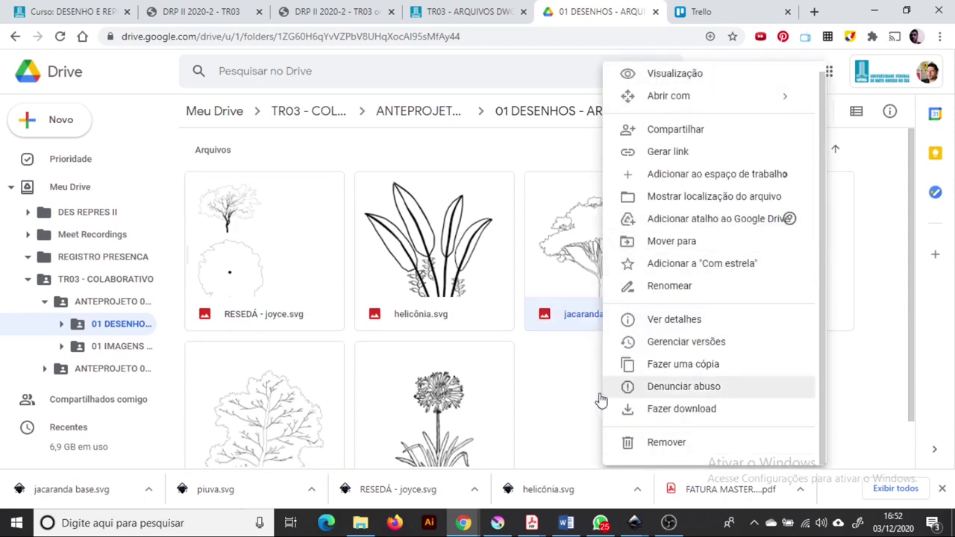
pyautogui.click(568, 398)
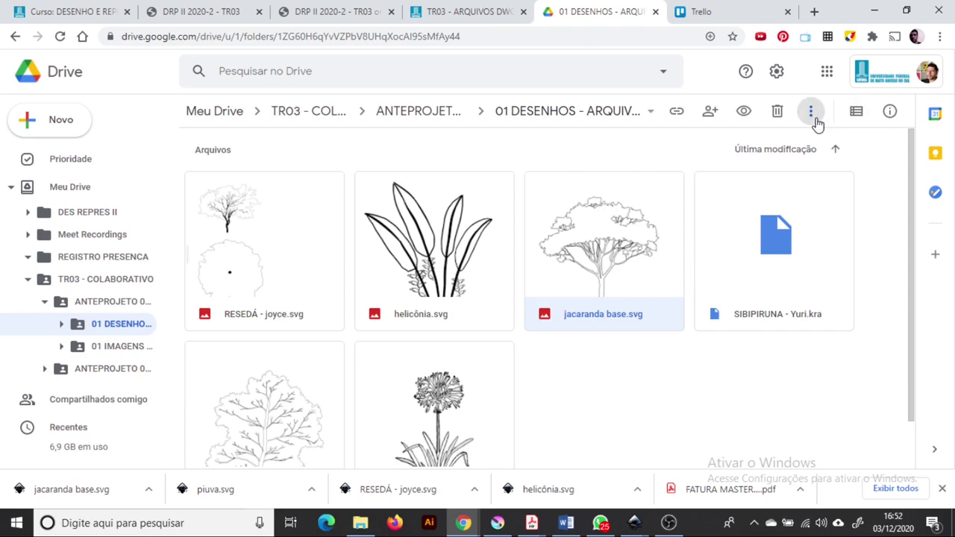
pyautogui.click(810, 110)
pyautogui.click(674, 417)
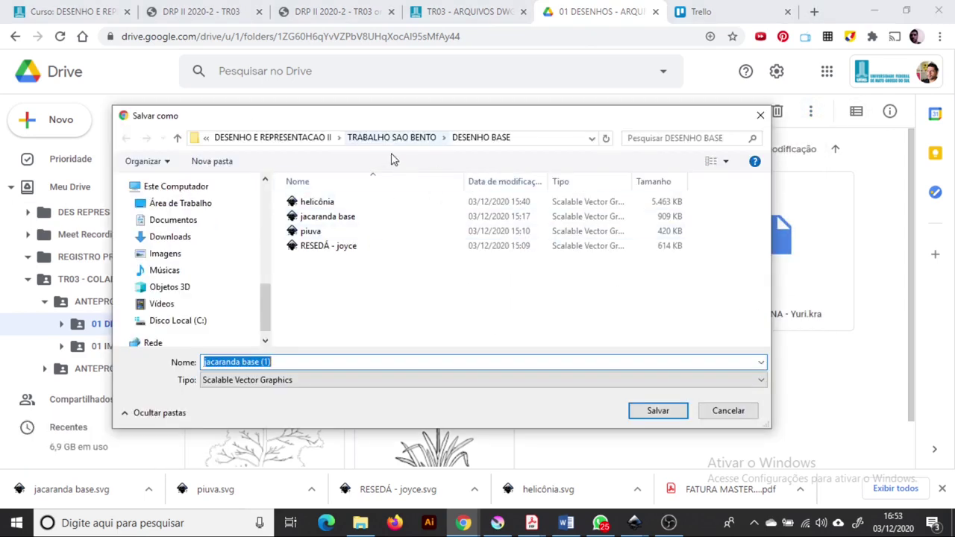
pyautogui.click(387, 324)
pyautogui.click(728, 411)
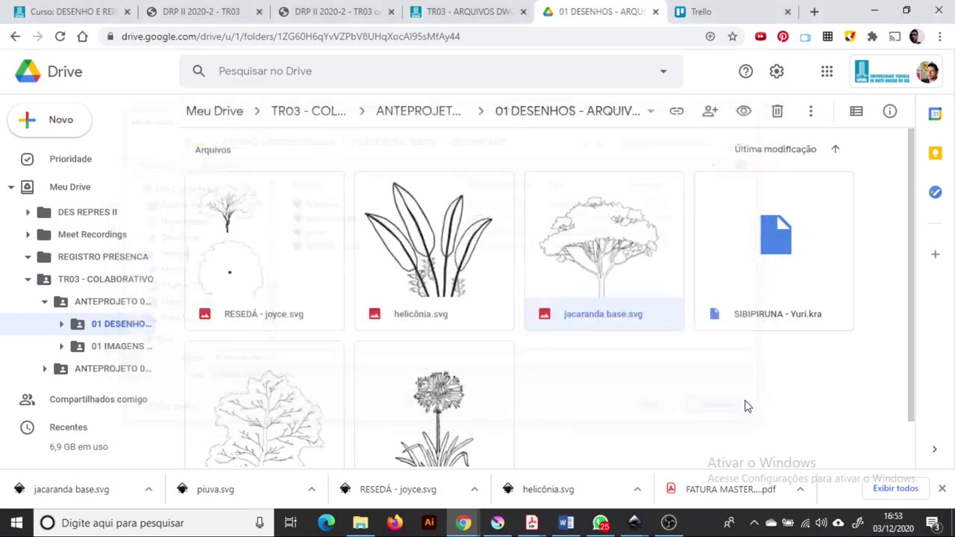
pyautogui.click(634, 522)
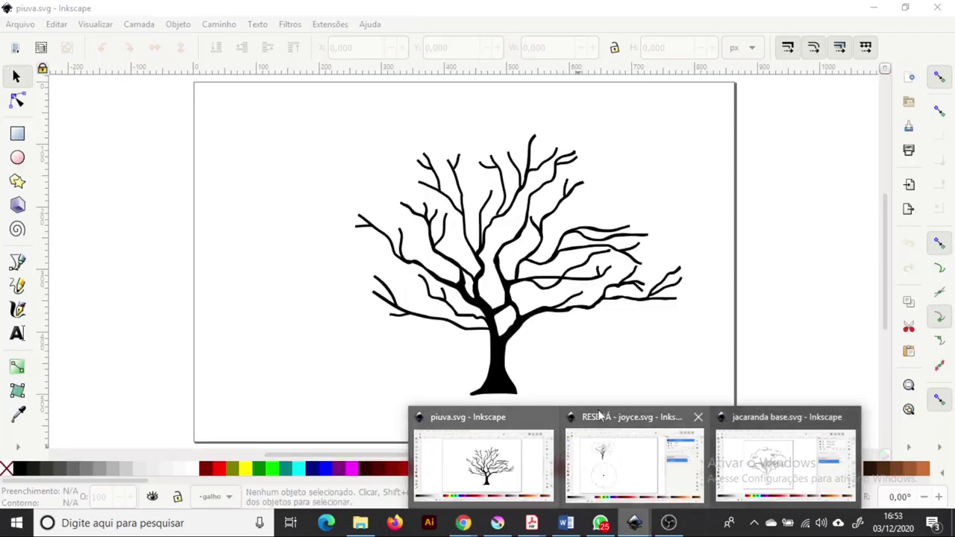
# - In piuva.svg's Layers panel, compare the photo and branch layers, then lock the Image layer
pyautogui.click(266, 277)
pyautogui.hotkey('shift', 'ctrl', 'l')
pyautogui.click(712, 118)
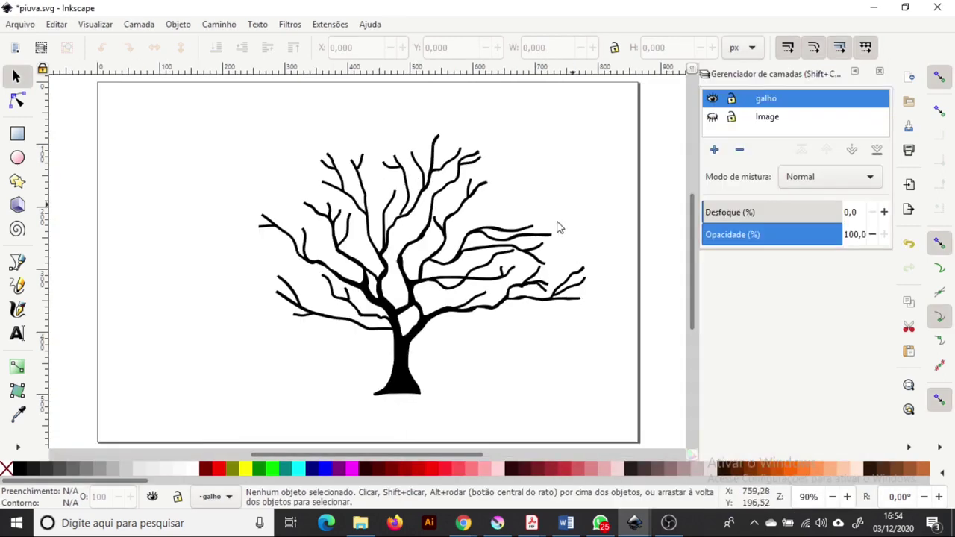
pyautogui.click(712, 118)
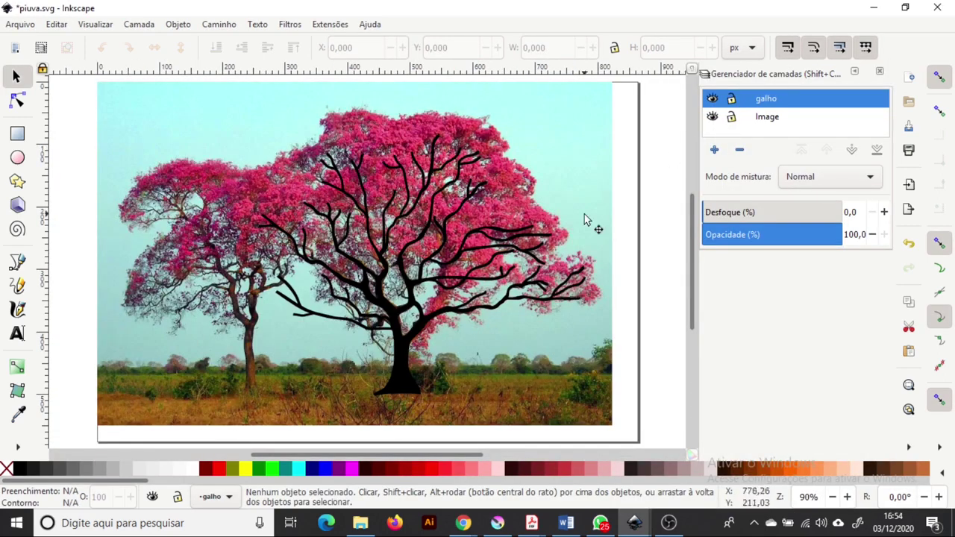
pyautogui.click(712, 99)
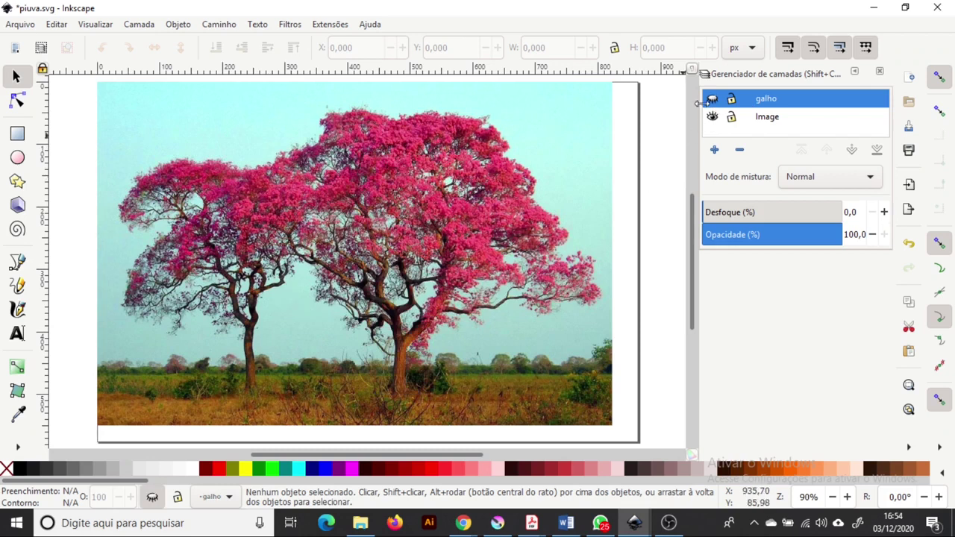
pyautogui.click(713, 99)
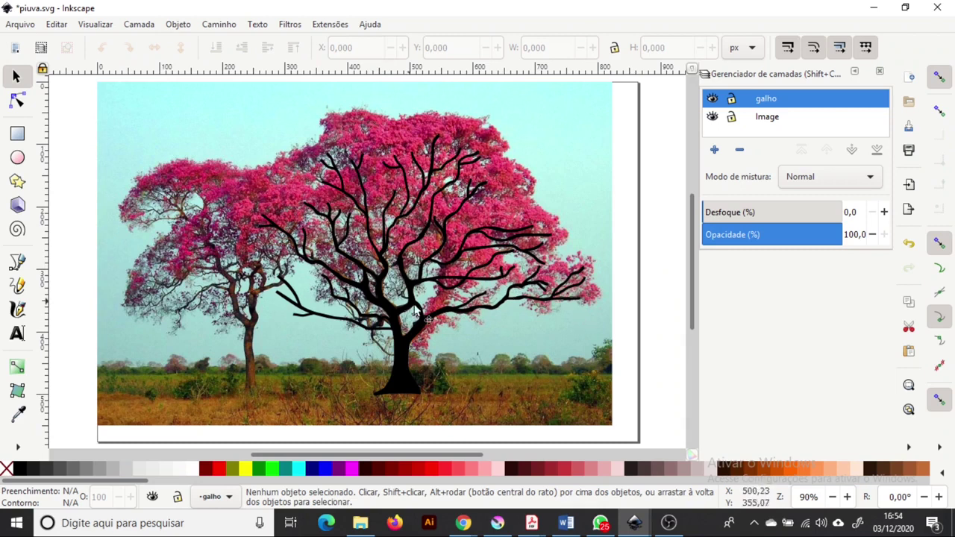
pyautogui.keyDown('ctrl'); pyautogui.scroll(1, 492, 311); pyautogui.keyUp('ctrl')
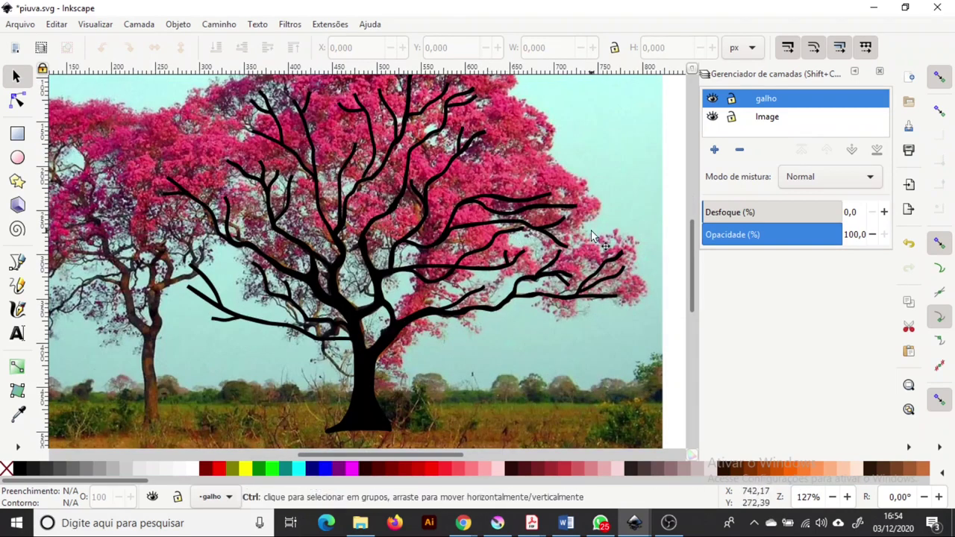
pyautogui.keyDown('ctrl'); pyautogui.scroll(1, 592, 235); pyautogui.keyUp('ctrl')
pyautogui.click(735, 119)
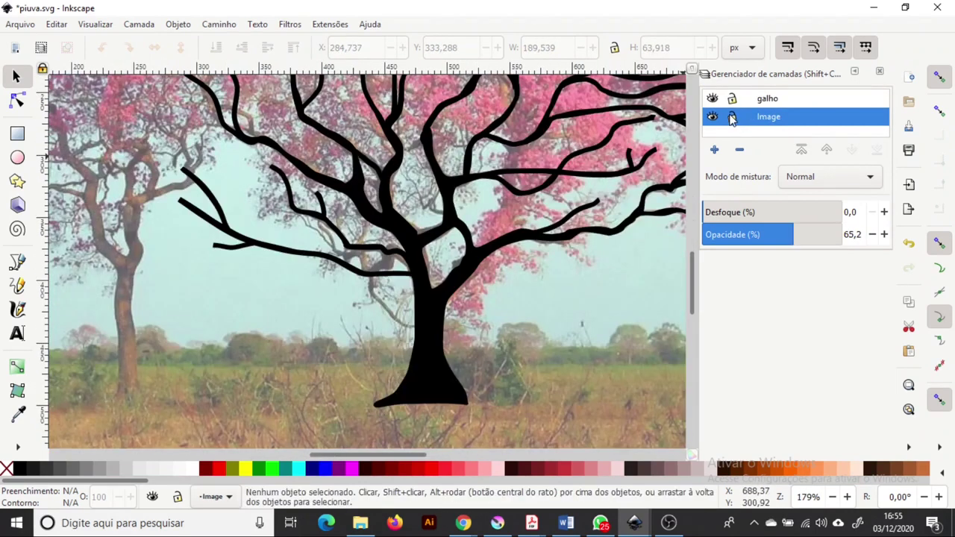
pyautogui.click(732, 118)
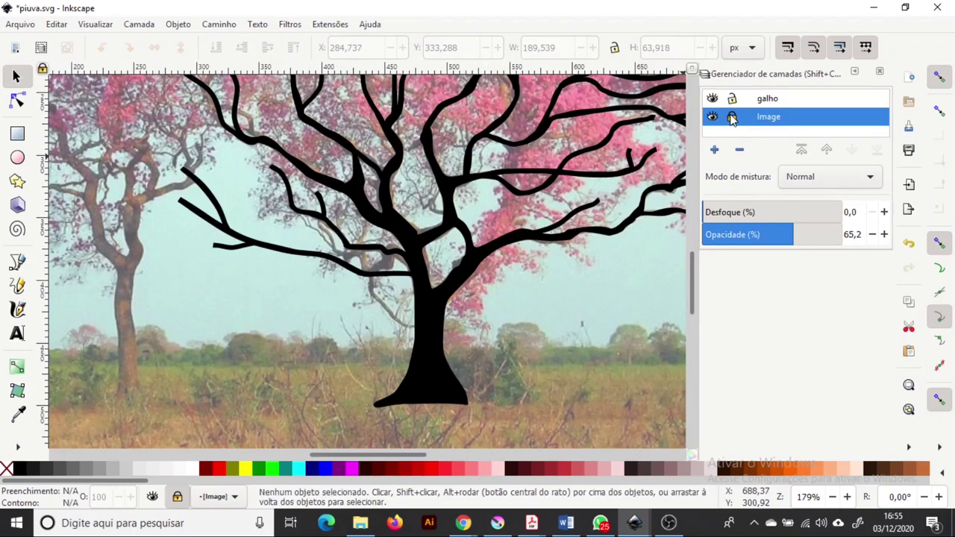
# - Delete two stray branch strokes on the left side of the tree
pyautogui.click(241, 248)
pyautogui.moveTo(257, 223); pyautogui.dragTo(181, 275)
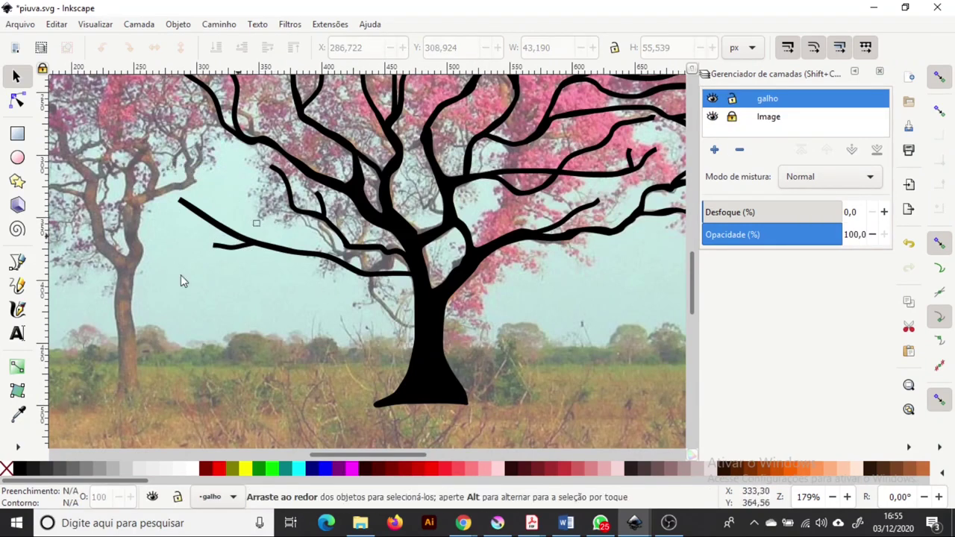
pyautogui.press('Delete')
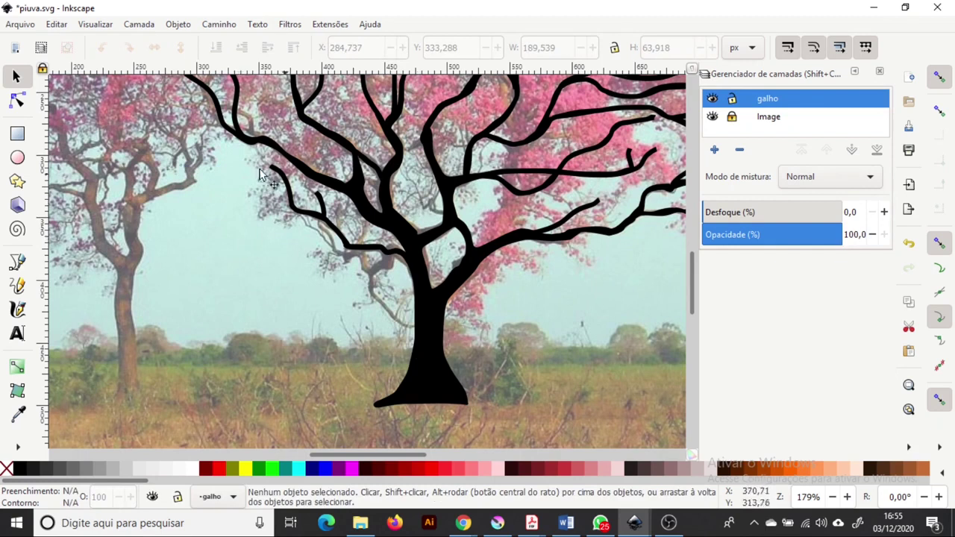
pyautogui.scroll(5, 561, 285)
pyautogui.scroll(1, 559, 214)
pyautogui.hscroll(1, 537, 202)
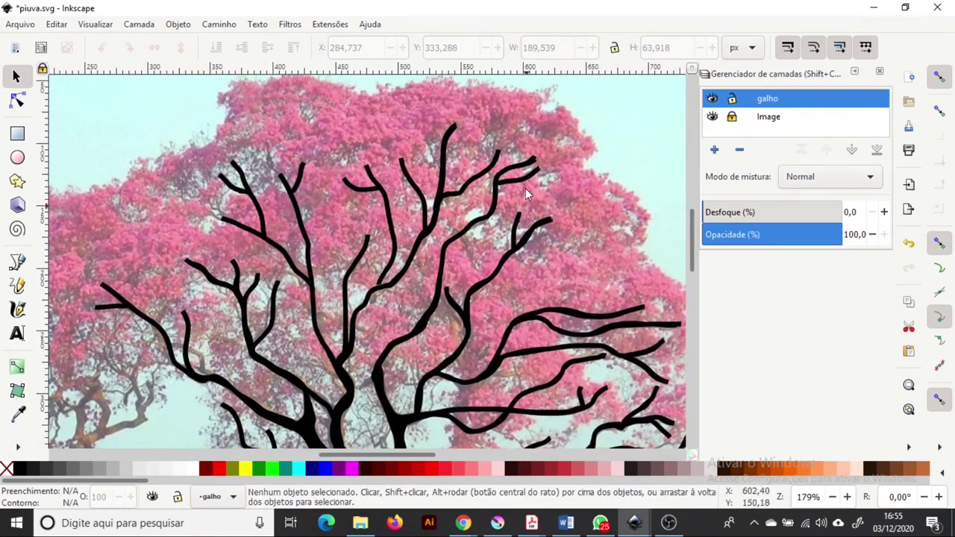
pyautogui.scroll(-4, 382, 165)
pyautogui.hscroll(5, 342, 173)
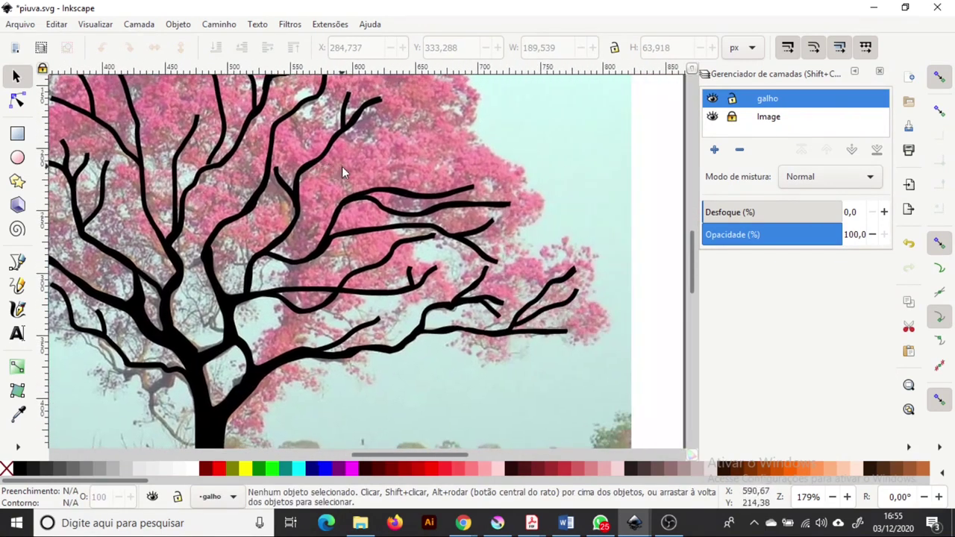
# - Select several right-crown branches, including the 115-node path, then deselect and undo one change
pyautogui.click(500, 209)
pyautogui.click(490, 184)
pyautogui.click(477, 206)
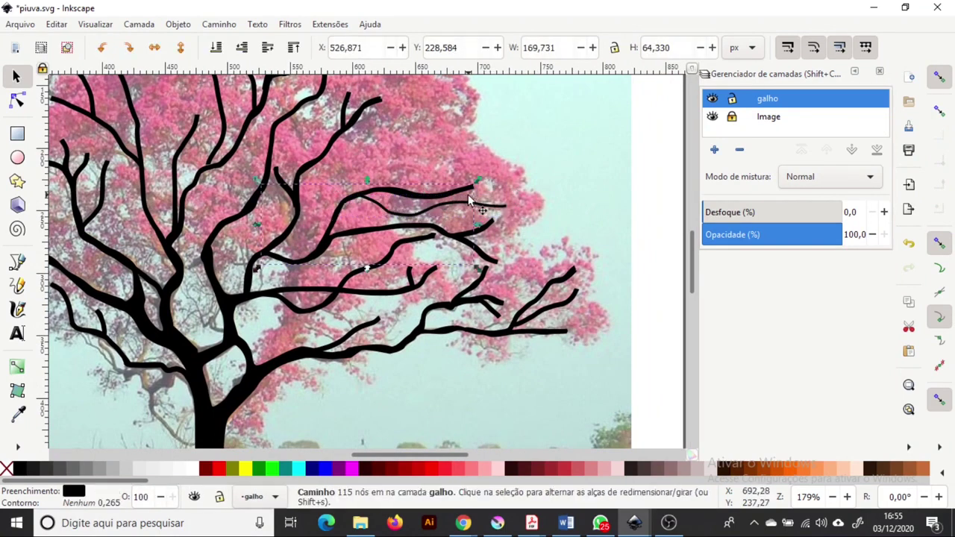
pyautogui.click(578, 351)
pyautogui.click(567, 332)
pyautogui.press('Escape')
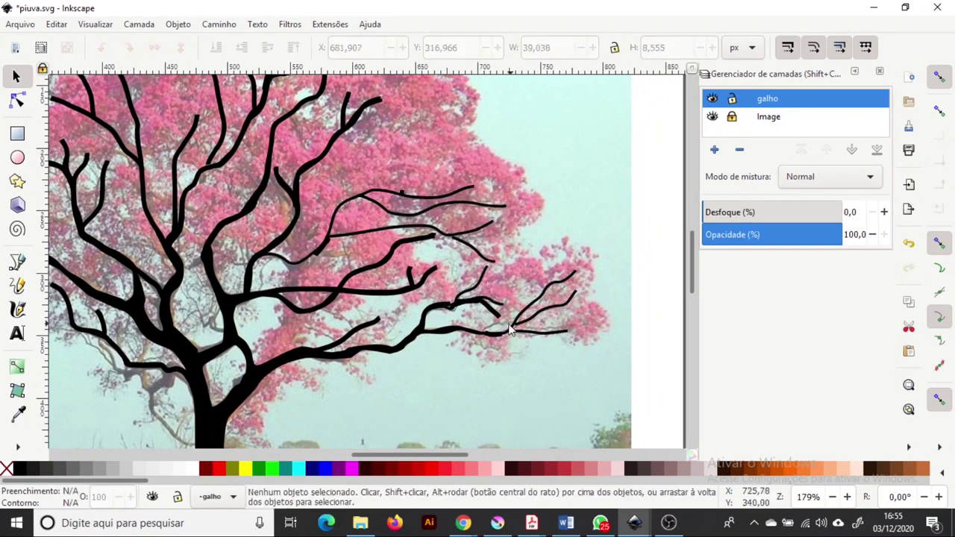
pyautogui.scroll(5, 341, 234)
pyautogui.hscroll(-4, 341, 233)
pyautogui.hotkey('ctrl', 'z')
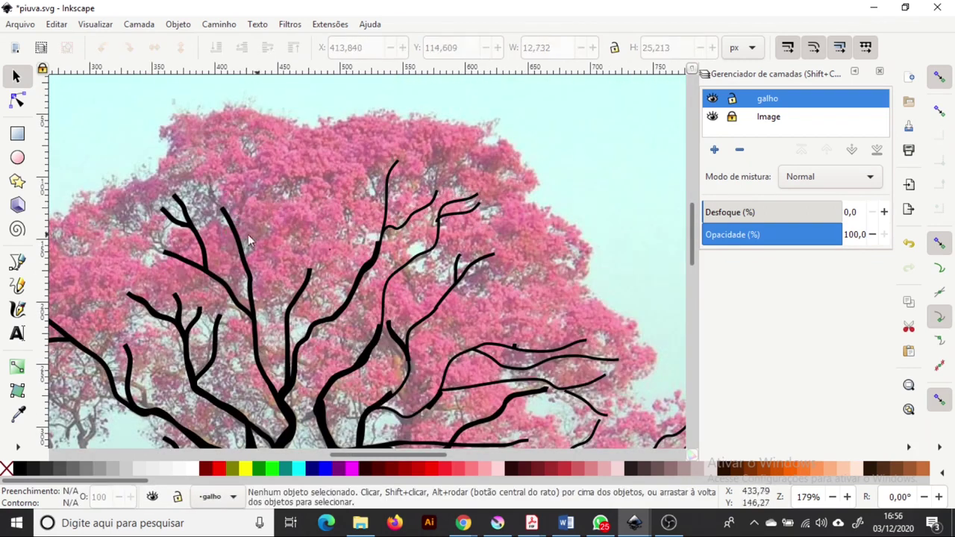
# - Check the treetop branches and select the tree trunk
pyautogui.click(250, 240)
pyautogui.press('Escape')
pyautogui.hscroll(-4, 250, 241)
pyautogui.click(247, 306)
pyautogui.press('Escape')
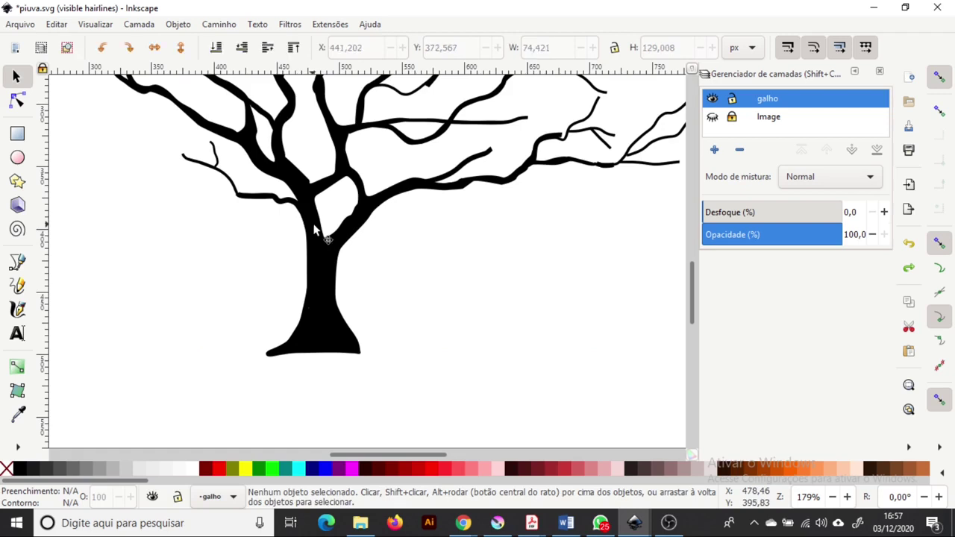
pyautogui.click(314, 231)
# - Close the red trunk into a filled shape with a flared base using the Pen tool
pyautogui.keyDown('shift'); pyautogui.click(335, 195); pyautogui.keyUp('shift')
pyautogui.moveTo(337, 199); pyautogui.dragTo(163, 172)
pyautogui.hotkey('ctrl', 'z')
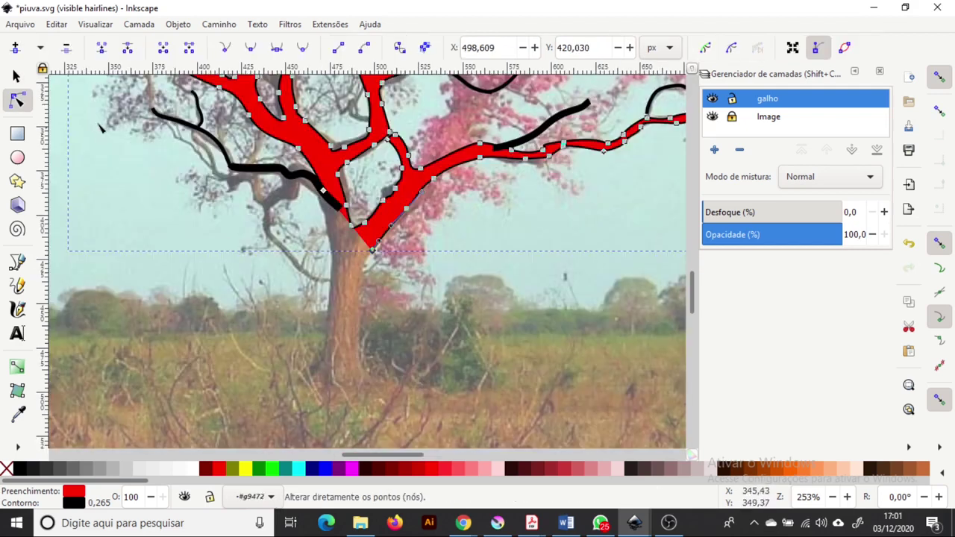
pyautogui.click(18, 265)
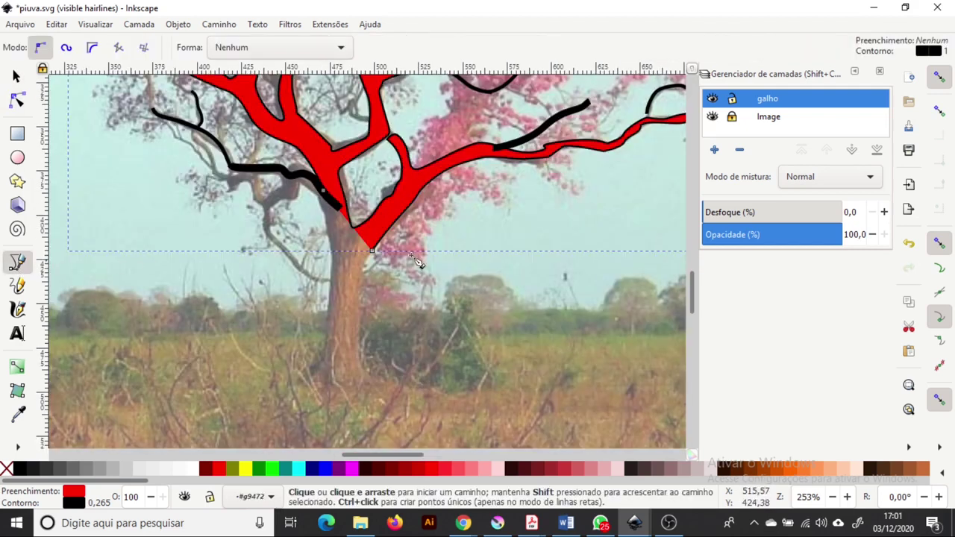
pyautogui.click(373, 251)
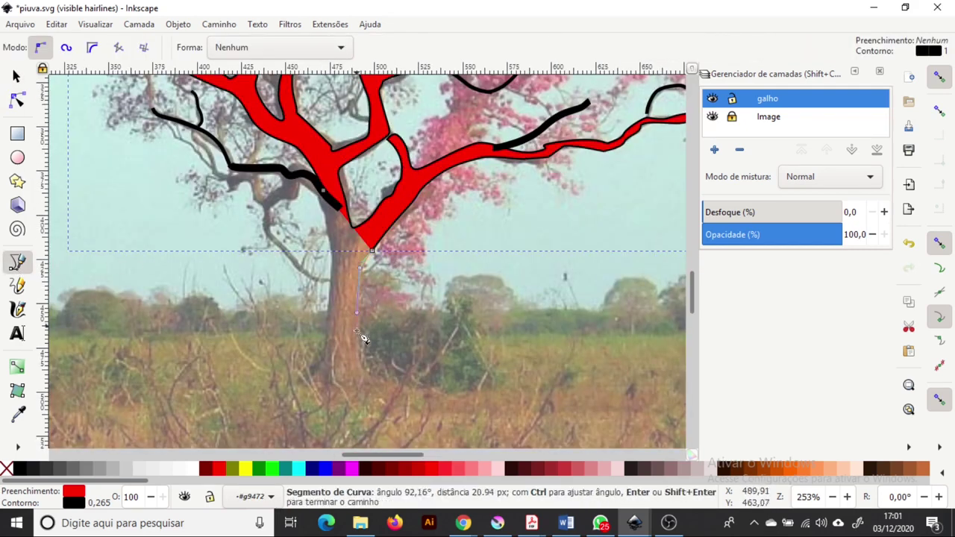
pyautogui.moveTo(356, 332)
pyautogui.mouseDown()
pyautogui.moveTo(359, 363)
pyautogui.moveTo(390, 387)
pyautogui.mouseUp()
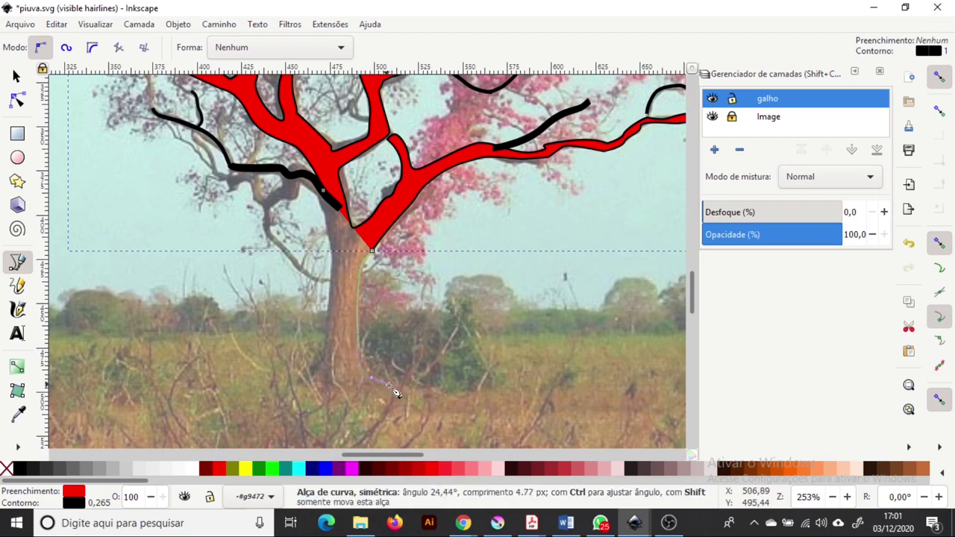
pyautogui.click(416, 392)
pyautogui.click(289, 392)
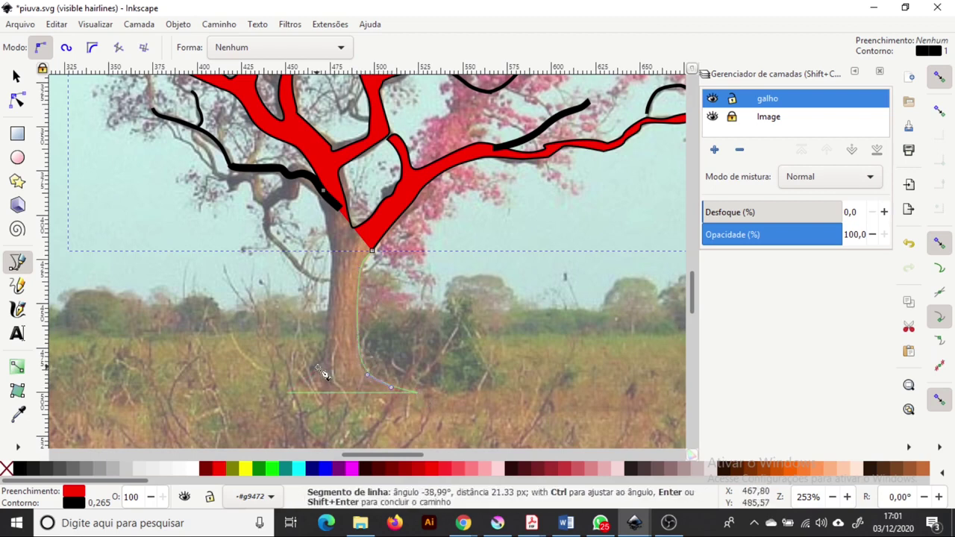
pyautogui.moveTo(323, 355); pyautogui.dragTo(330, 328)
pyautogui.click(333, 250)
pyautogui.hotkey('ctrl', 'z')
pyautogui.hotkey('ctrl', 'shift', 'z')
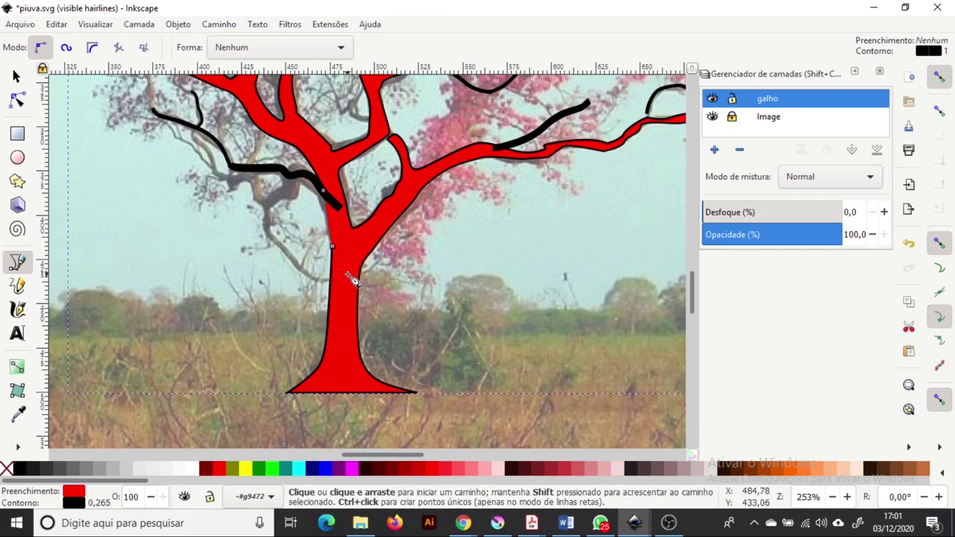
# - Reshape trunk and branch curves by dragging nodes with the Node tool
pyautogui.click(18, 100)
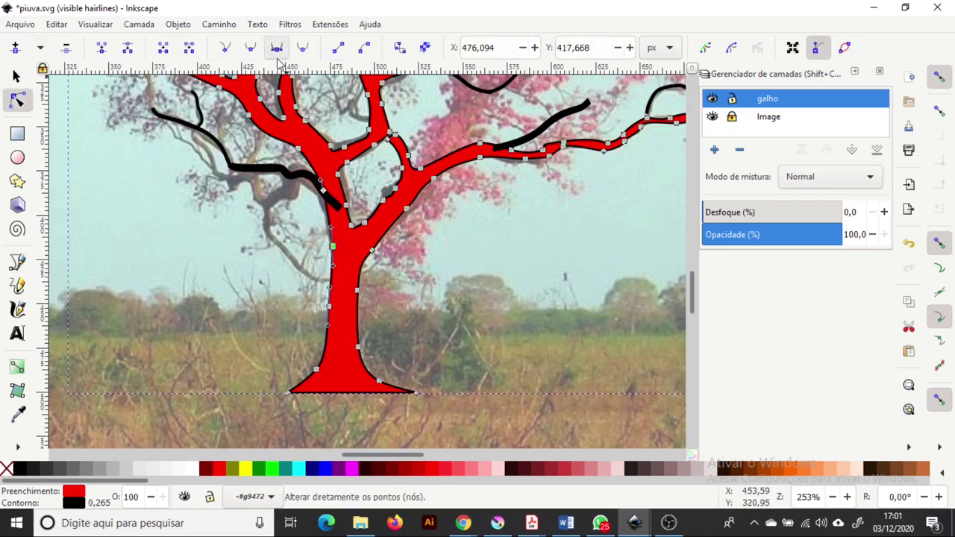
pyautogui.moveTo(338, 216); pyautogui.dragTo(336, 228)
pyautogui.scroll(3, 336, 228)
pyautogui.hscroll(3, 336, 229)
pyautogui.moveTo(423, 281); pyautogui.dragTo(429, 286)
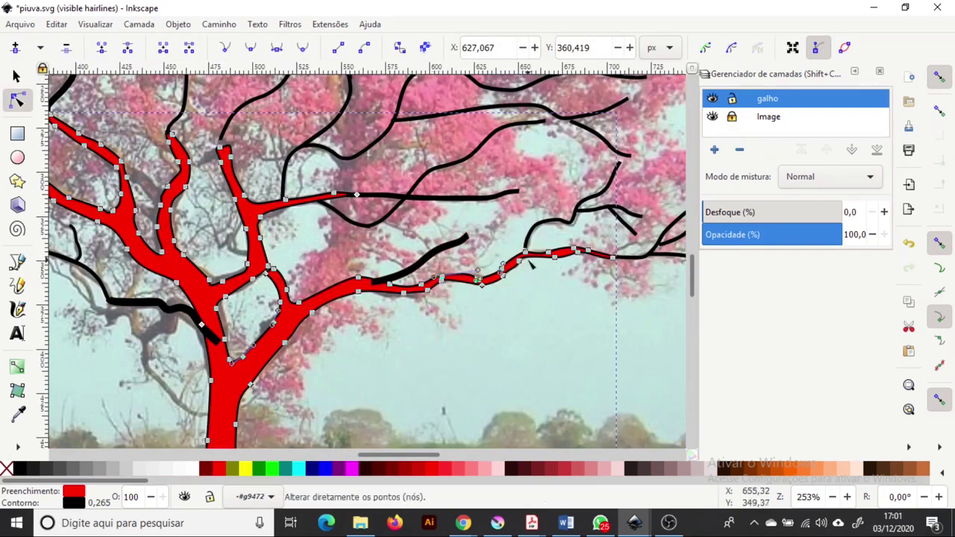
pyautogui.scroll(2, 531, 262)
pyautogui.hscroll(-3, 532, 263)
pyautogui.moveTo(338, 237); pyautogui.dragTo(344, 243)
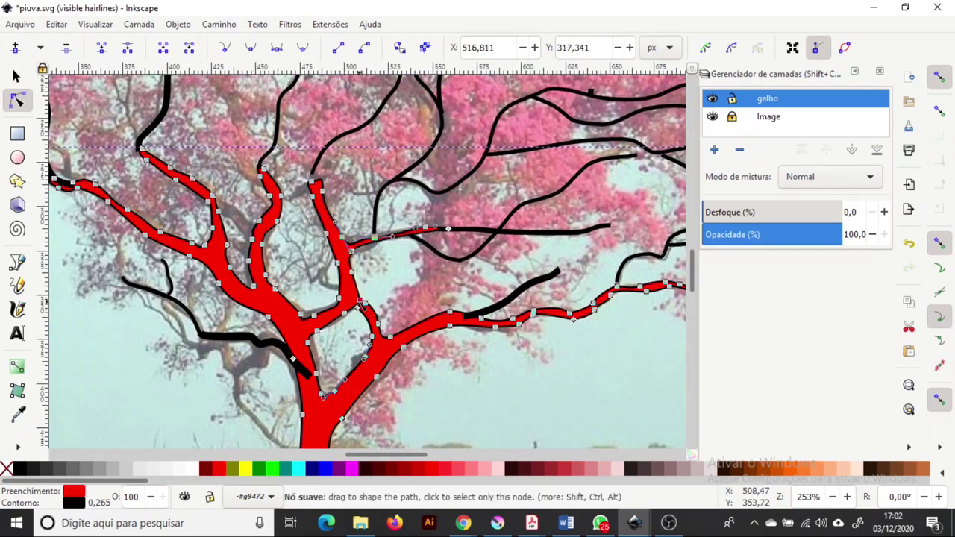
pyautogui.moveTo(361, 302)
pyautogui.mouseDown()
pyautogui.moveTo(298, 306)
pyautogui.moveTo(308, 337)
pyautogui.mouseUp()
# - Nudge nodes to refine the junction and upper-left branch curves
pyautogui.click(315, 337)
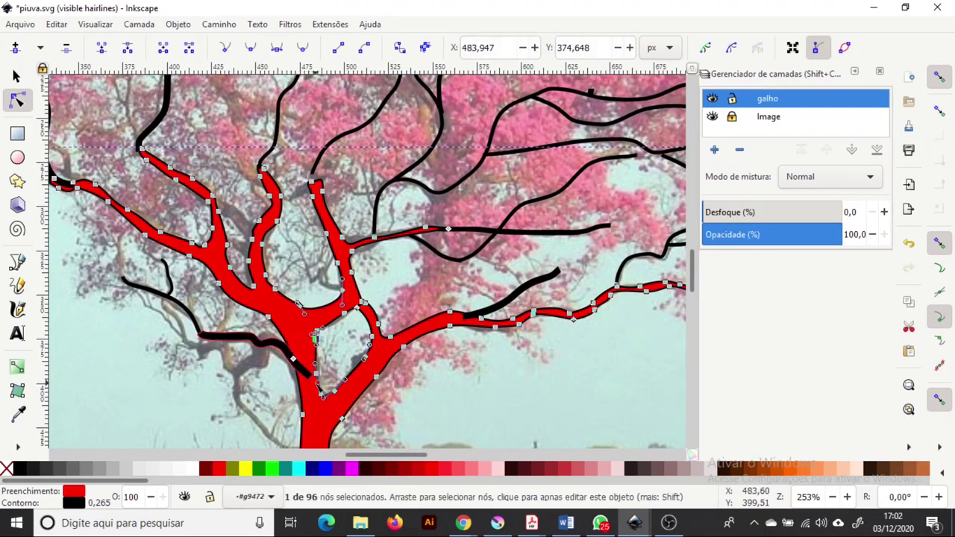
pyautogui.moveTo(179, 180); pyautogui.dragTo(182, 179)
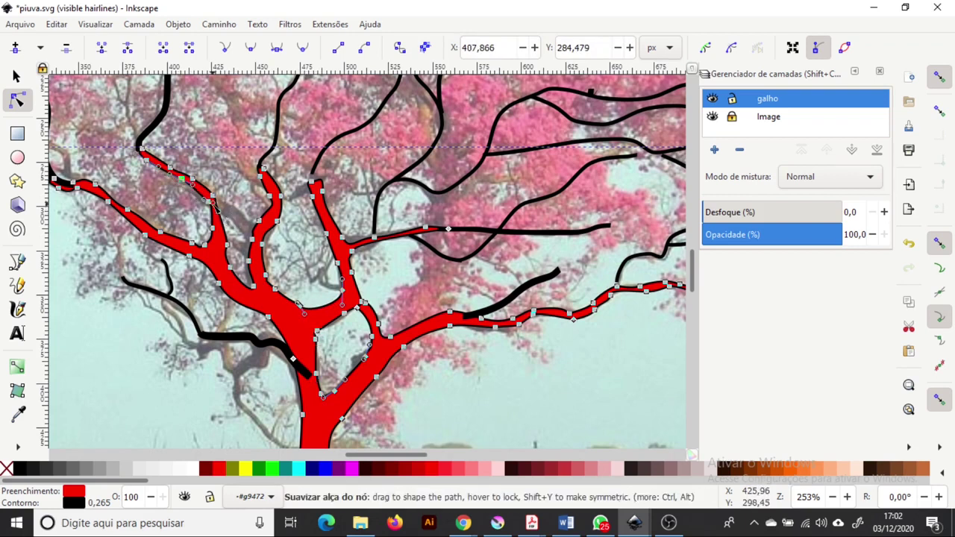
pyautogui.moveTo(215, 203); pyautogui.dragTo(214, 210)
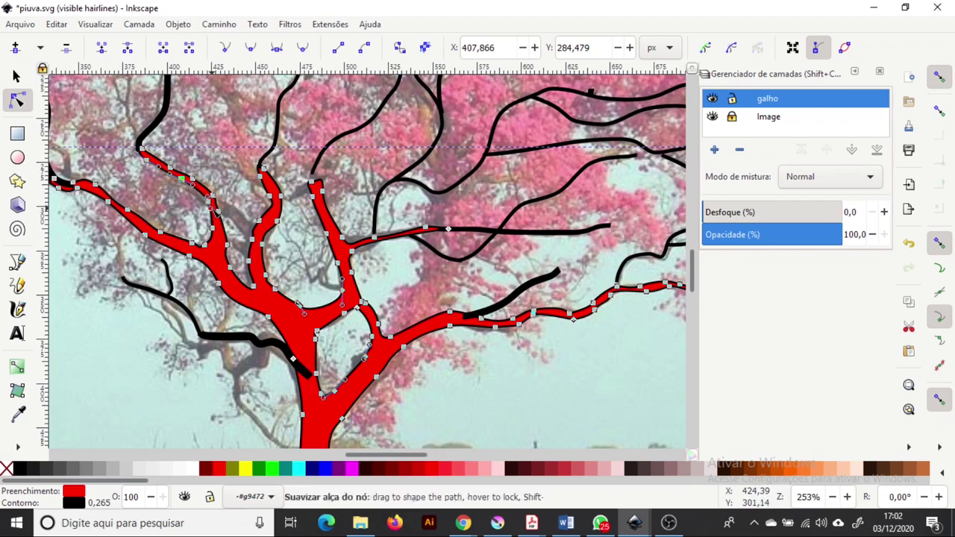
pyautogui.scroll(-3, 298, 299)
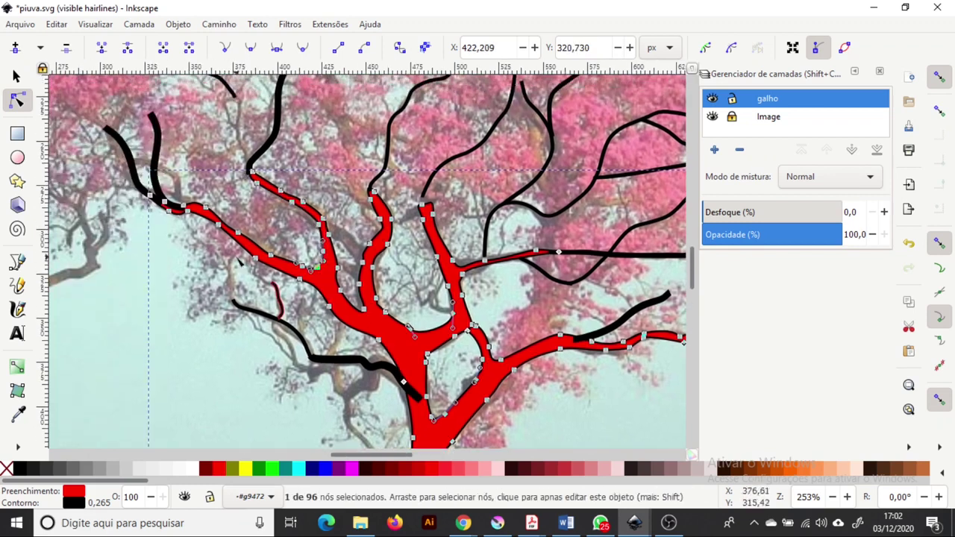
pyautogui.hscroll(-1, 327, 329)
pyautogui.scroll(-2, 327, 328)
pyautogui.hscroll(1, 208, 244)
# - Trace a new yellow-filled outline along the lower-left side branch with the Pen
pyautogui.click(18, 263)
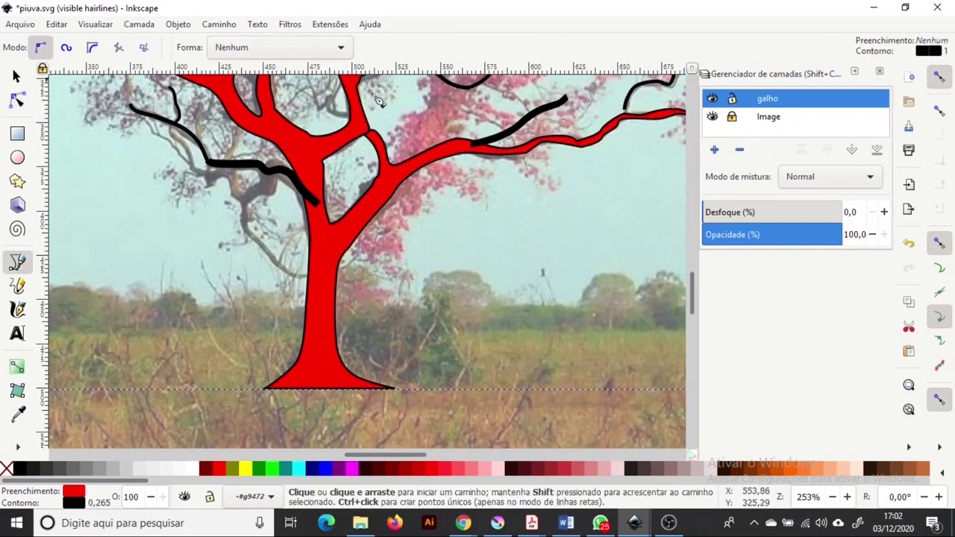
pyautogui.scroll(2, 314, 336)
pyautogui.scroll(2, 313, 336)
pyautogui.hscroll(1, 313, 336)
pyautogui.scroll(-2, 304, 277)
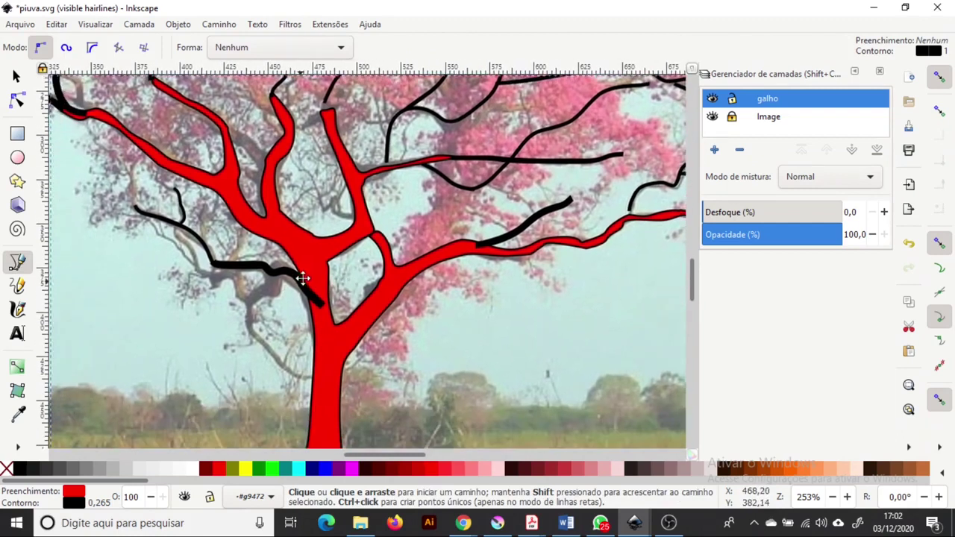
pyautogui.hscroll(-1, 261, 282)
pyautogui.click(322, 329)
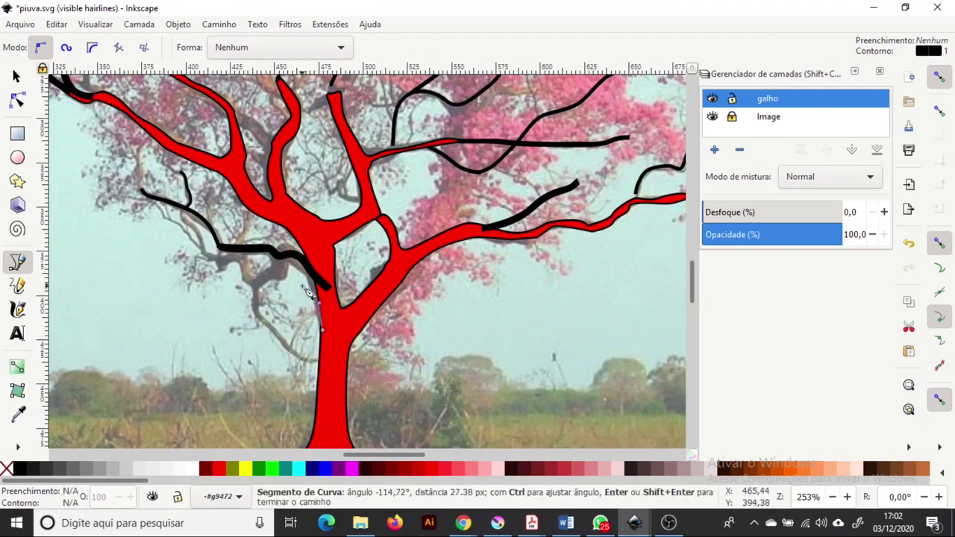
pyautogui.click(285, 263)
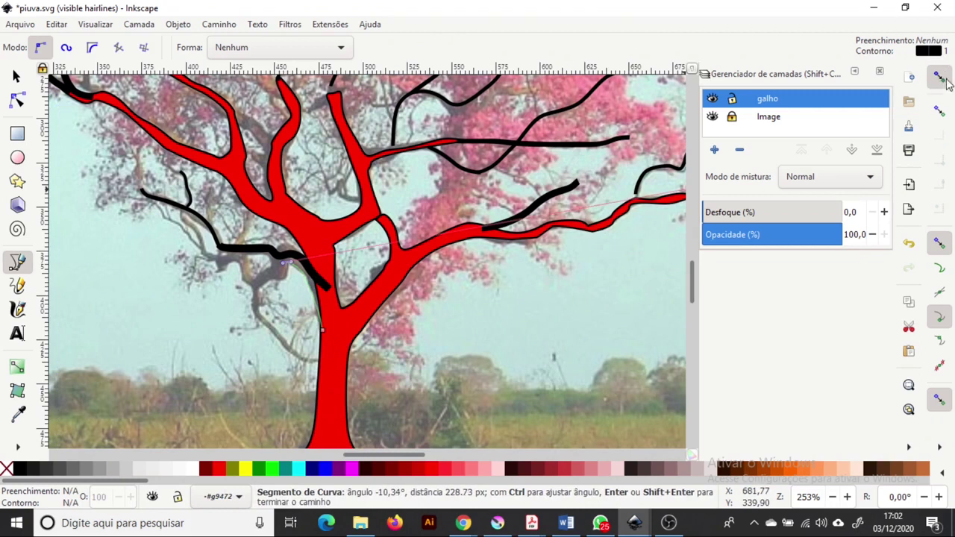
pyautogui.moveTo(237, 270); pyautogui.dragTo(233, 259)
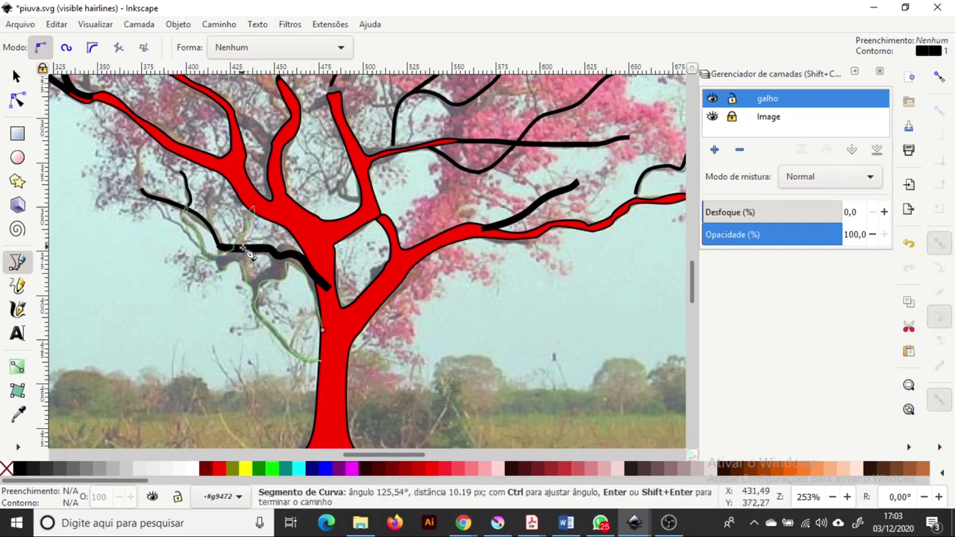
pyautogui.click(257, 280)
pyautogui.press('Return')
# - Review the new branch's nodes, then return to the Selector and deselect it
pyautogui.press('n')
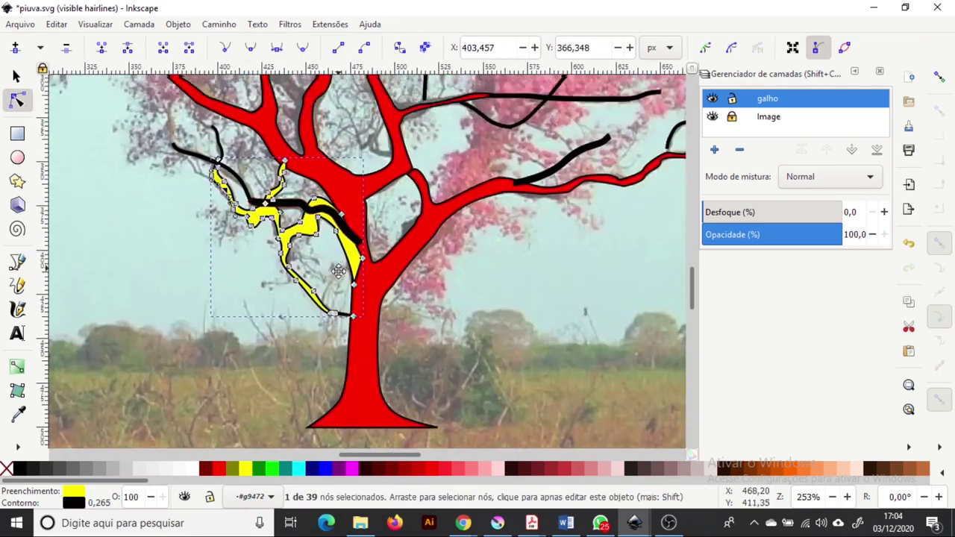
pyautogui.scroll(3, 351, 310)
pyautogui.scroll(3, 352, 308)
pyautogui.scroll(-2, 352, 308)
pyautogui.scroll(-1, 585, 396)
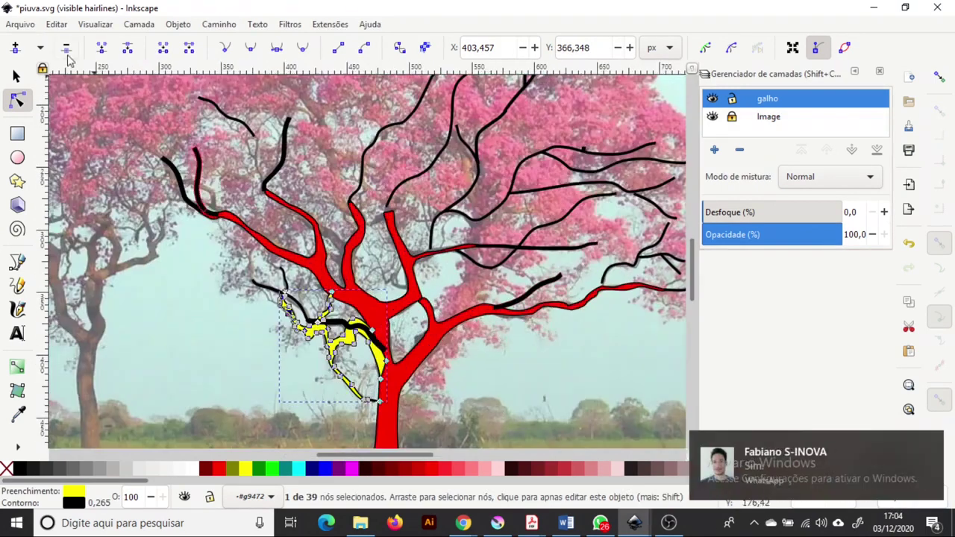
pyautogui.press('s')
pyautogui.click(586, 389)
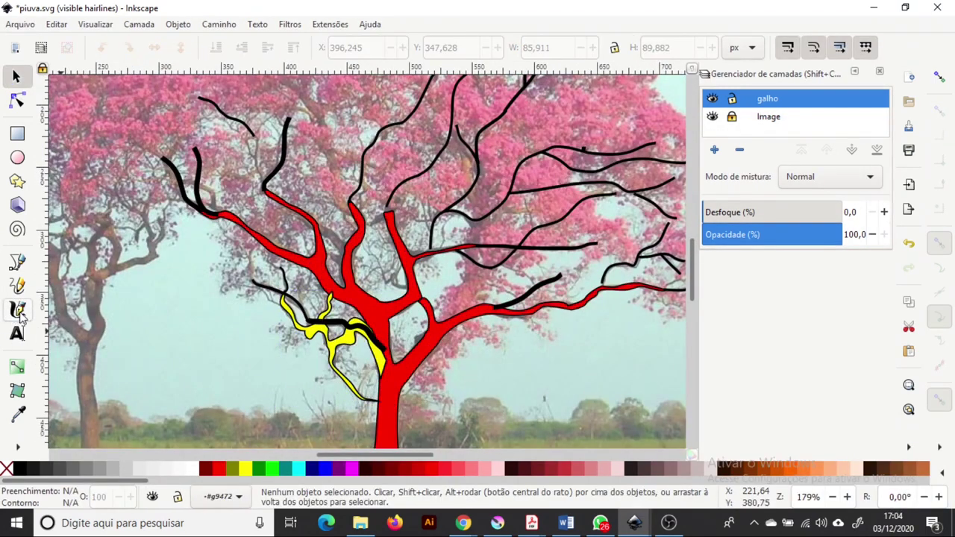
# - Set up a red Calligraphy brush and paint strokes along the upper-left branches and trunk
pyautogui.click(18, 310)
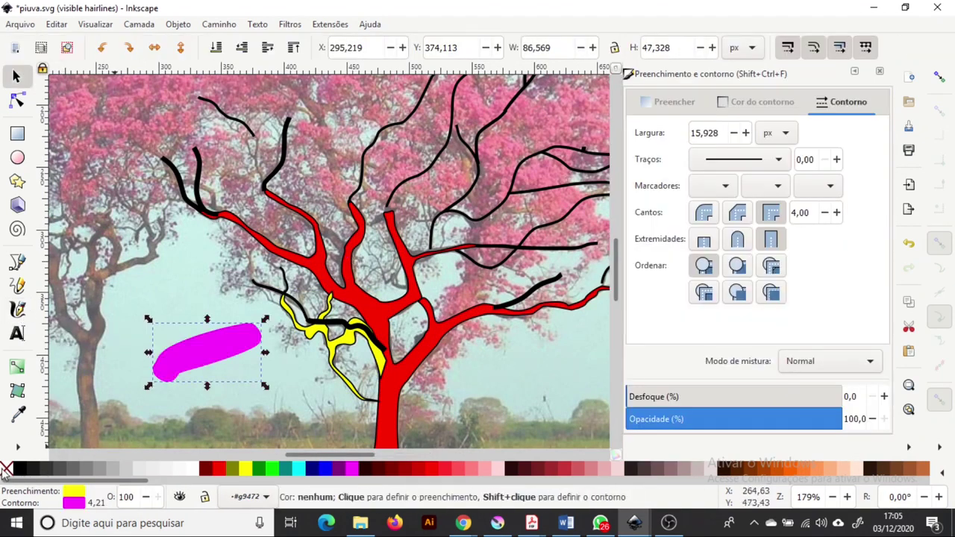
pyautogui.click(388, 468)
pyautogui.hotkey('ctrl', 'z')
pyautogui.press('c')
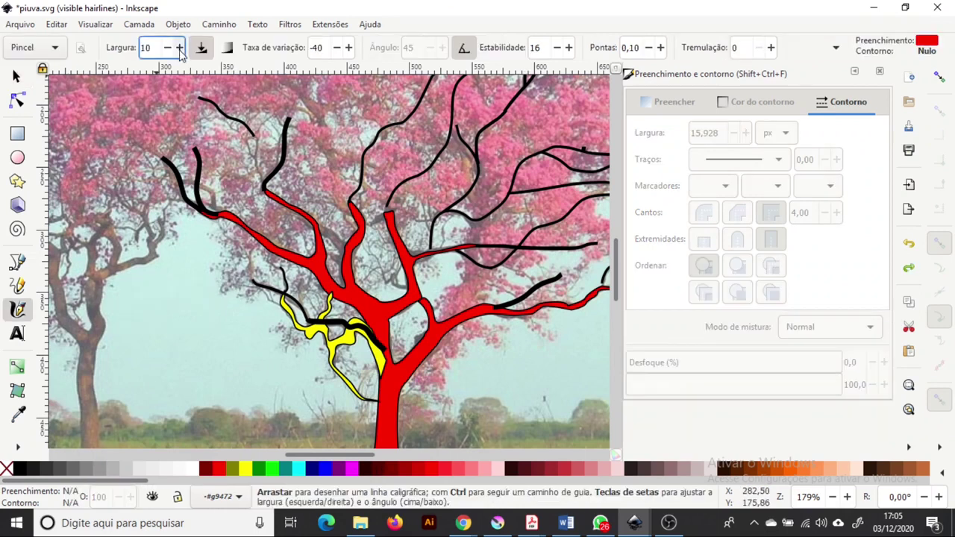
pyautogui.moveTo(345, 243); pyautogui.dragTo(340, 247)
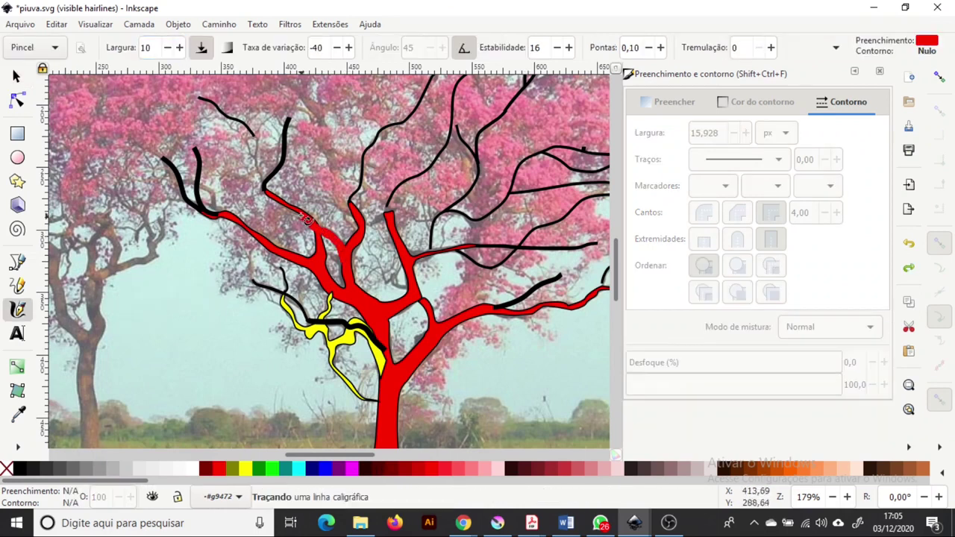
pyautogui.moveTo(294, 211); pyautogui.dragTo(293, 210)
pyautogui.scroll(3, 328, 261)
pyautogui.moveTo(328, 317); pyautogui.dragTo(302, 212)
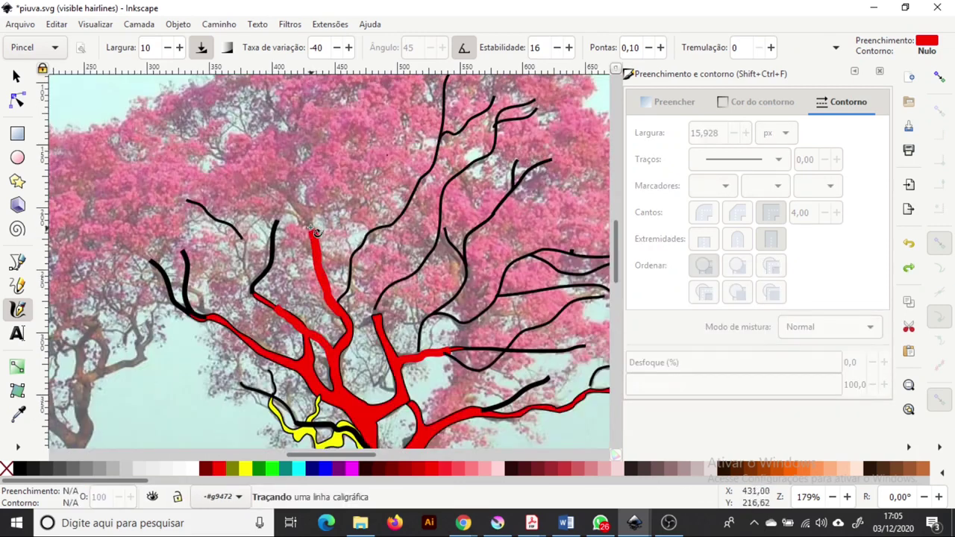
pyautogui.moveTo(207, 224); pyautogui.dragTo(186, 291)
pyautogui.scroll(-3, 241, 351)
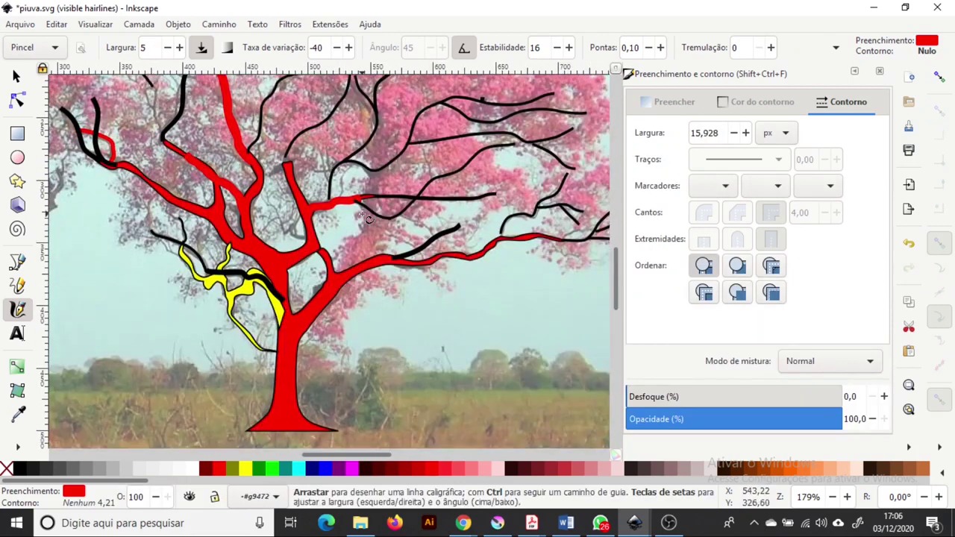
pyautogui.moveTo(322, 302); pyautogui.dragTo(298, 269)
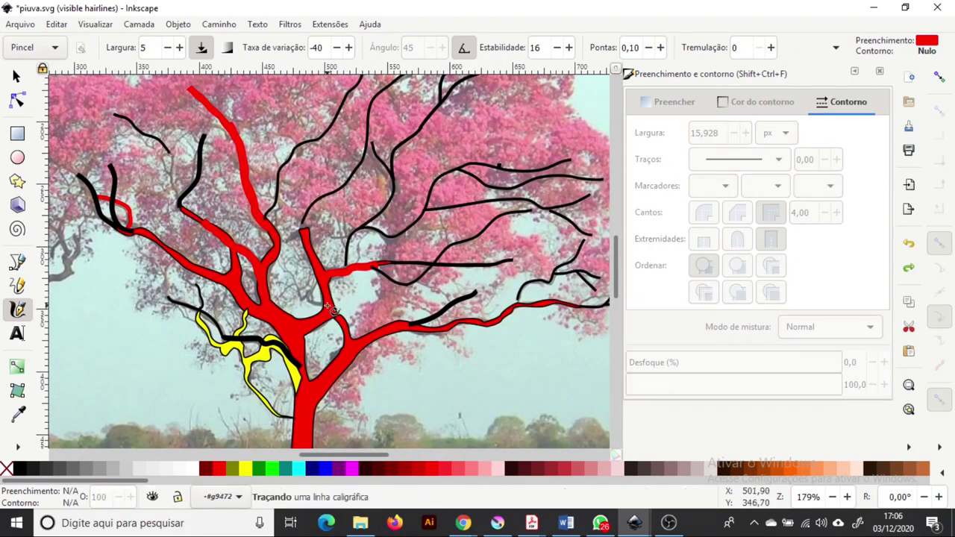
pyautogui.moveTo(324, 305)
pyautogui.mouseDown()
pyautogui.moveTo(306, 295)
pyautogui.moveTo(278, 246)
pyautogui.moveTo(328, 225)
pyautogui.mouseUp()
# - Narrow the brush and paint thin red twigs near the treetop and right branches
pyautogui.scroll(3, 290, 282)
pyautogui.hscroll(-3, 290, 282)
pyautogui.press('Left')
pyautogui.press('Left')
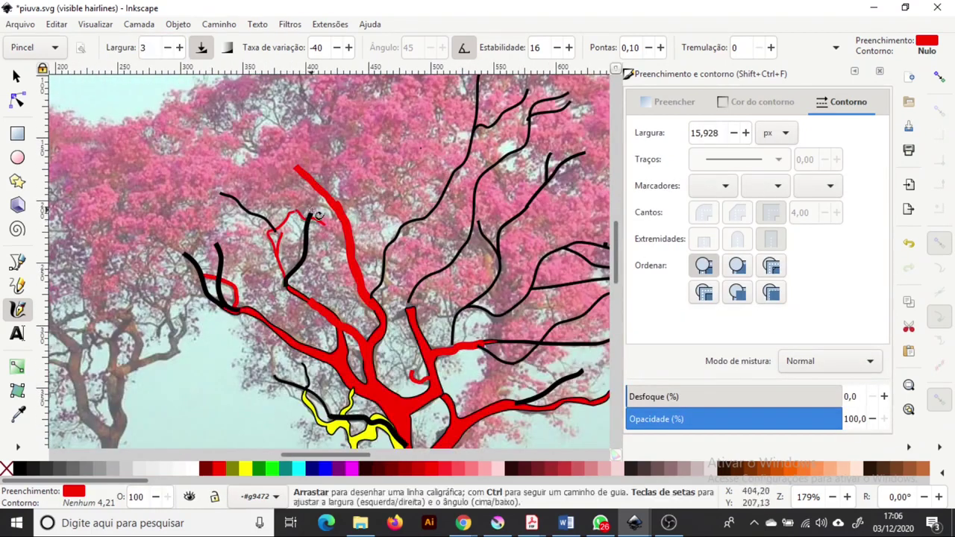
pyautogui.moveTo(300, 75); pyautogui.dragTo(327, 124)
pyautogui.scroll(3, 314, 217)
pyautogui.hscroll(-1, 313, 216)
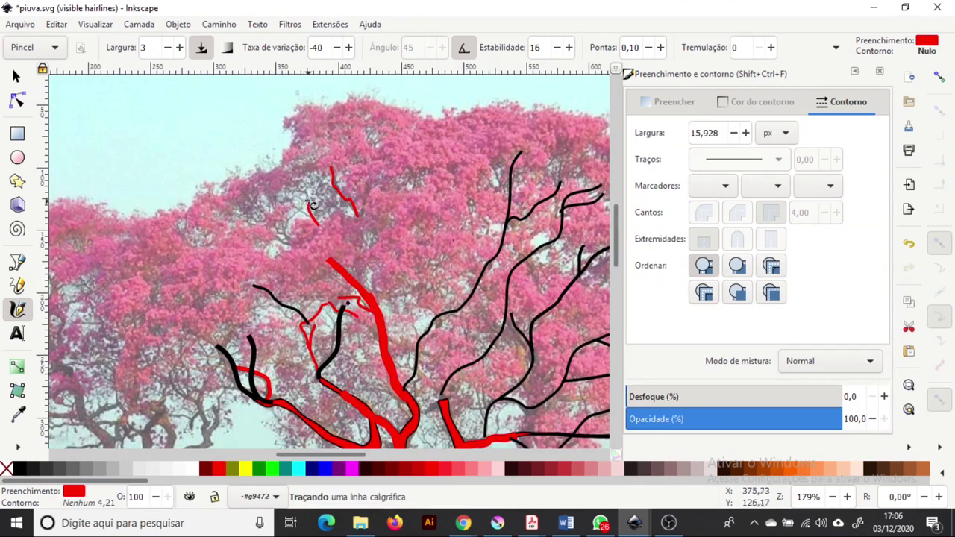
pyautogui.moveTo(317, 222); pyautogui.dragTo(299, 188)
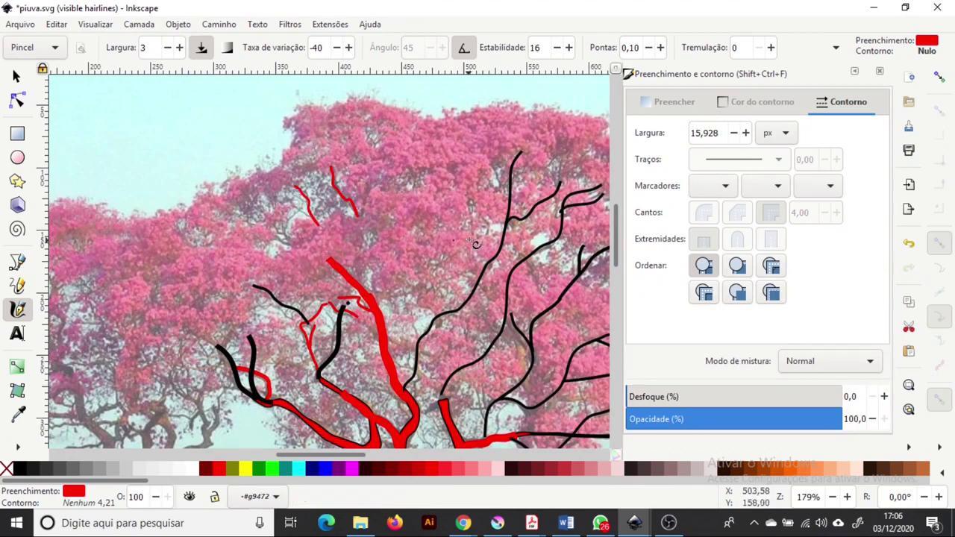
pyautogui.moveTo(470, 239); pyautogui.dragTo(473, 198)
pyautogui.scroll(-5, 488, 223)
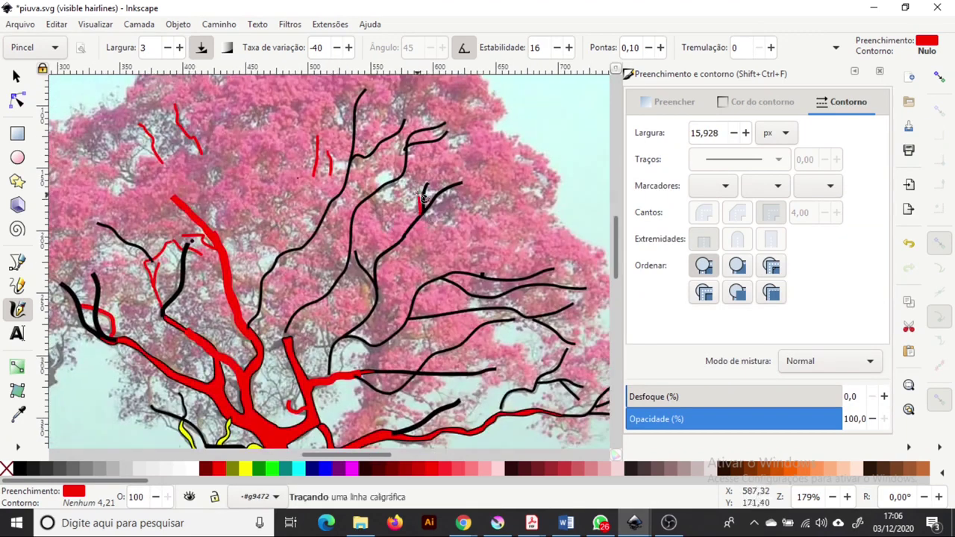
pyautogui.hscroll(6, 373, 261)
pyautogui.moveTo(222, 316); pyautogui.dragTo(244, 327)
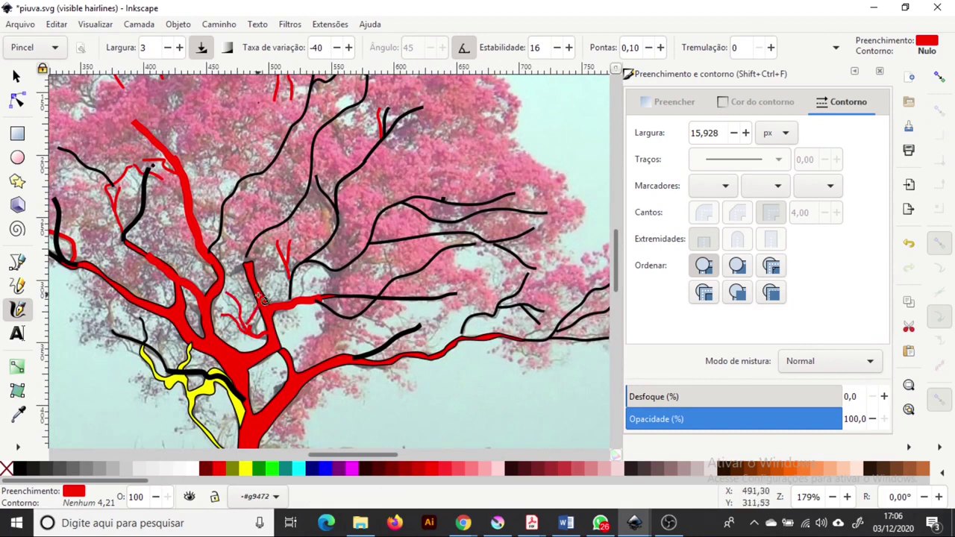
pyautogui.scroll(3, 216, 191)
pyautogui.hscroll(-4, 216, 191)
pyautogui.moveTo(223, 182); pyautogui.dragTo(239, 209)
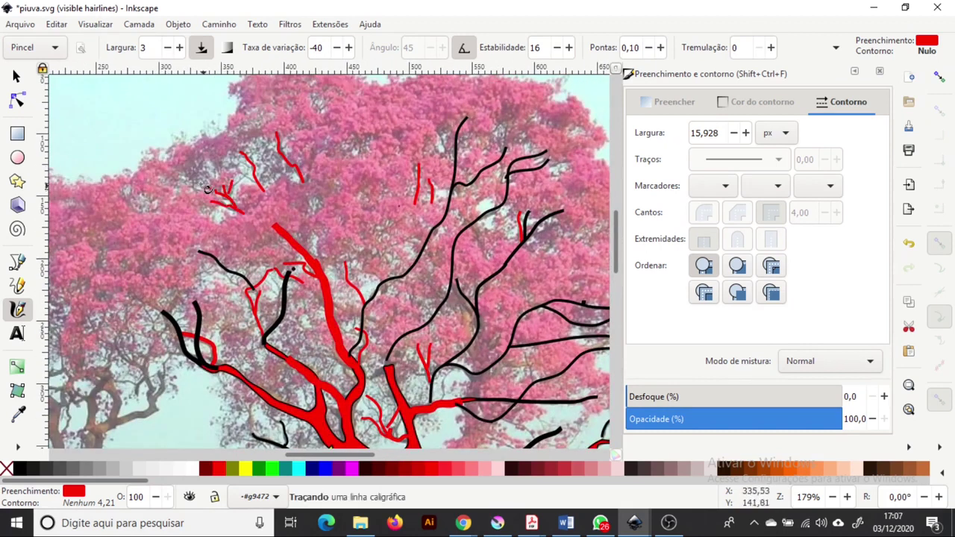
# - Trace four more thin red twigs along the branches across the crown
pyautogui.scroll(-1, 269, 187)
pyautogui.scroll(-1, 418, 291)
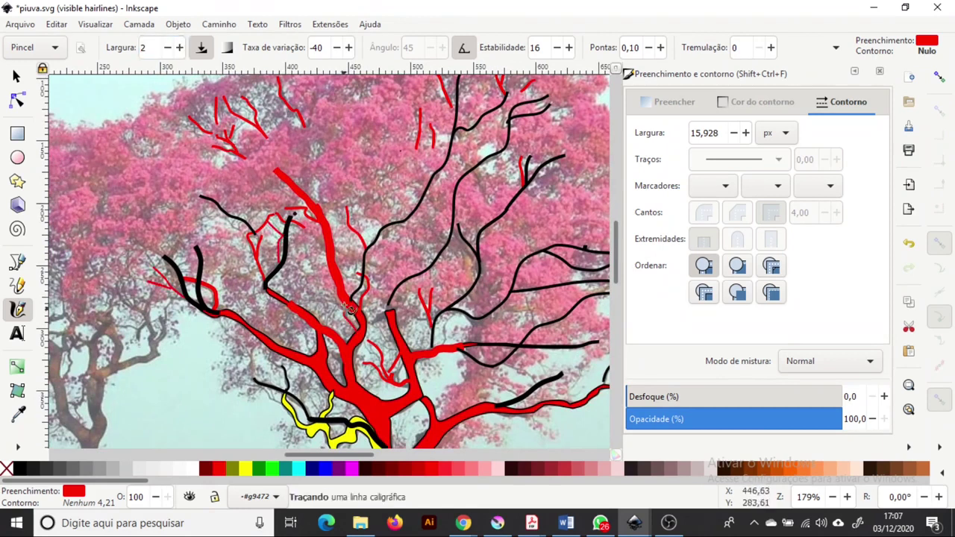
pyautogui.hscroll(4, 379, 341)
pyautogui.moveTo(323, 306); pyautogui.dragTo(377, 295)
pyautogui.moveTo(508, 369); pyautogui.dragTo(606, 320)
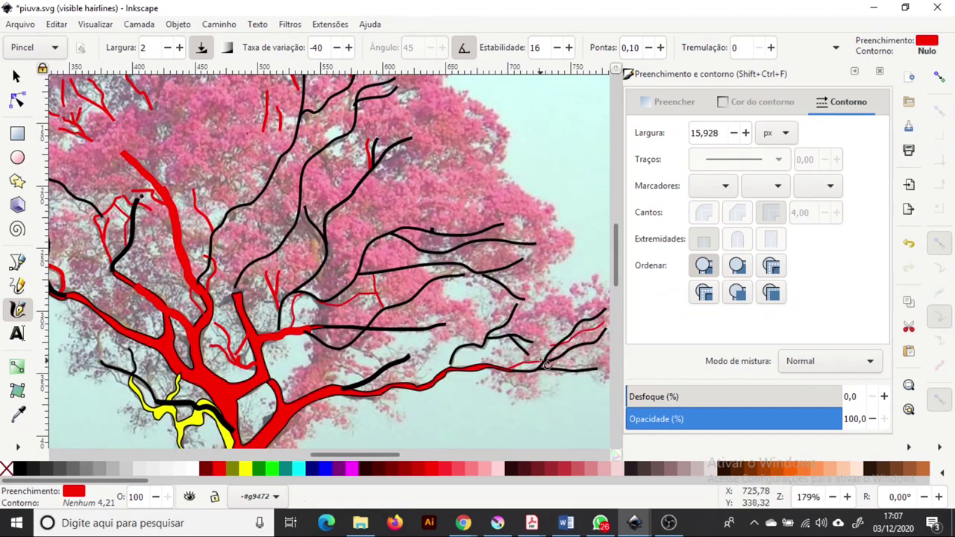
pyautogui.hscroll(4, 522, 350)
pyautogui.moveTo(418, 366); pyautogui.dragTo(485, 362)
pyautogui.moveTo(217, 373); pyautogui.dragTo(273, 362)
# - Add thin red branch strokes over the photo, near the trunk and the yellow strand
pyautogui.scroll(5, 273, 362)
pyautogui.hscroll(-4, 420, 242)
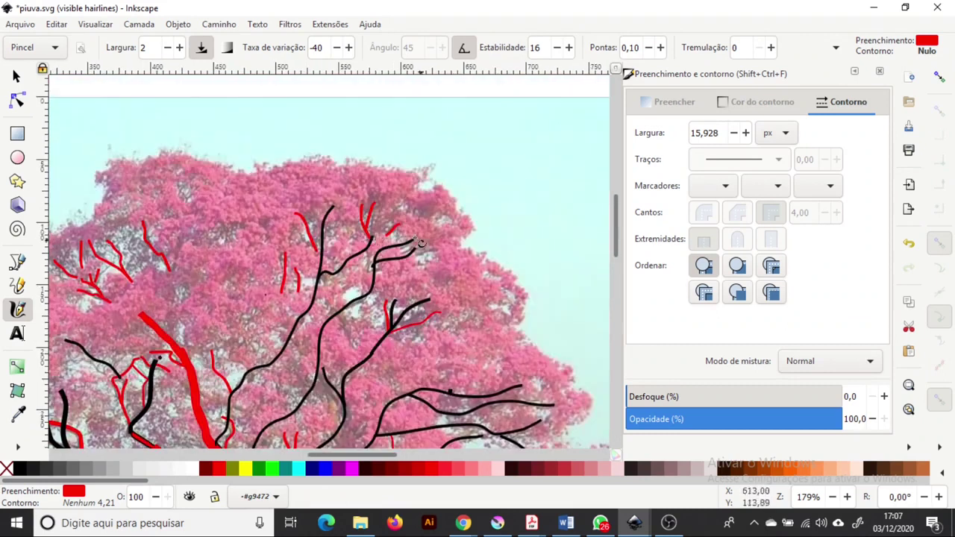
pyautogui.hscroll(-5, 180, 202)
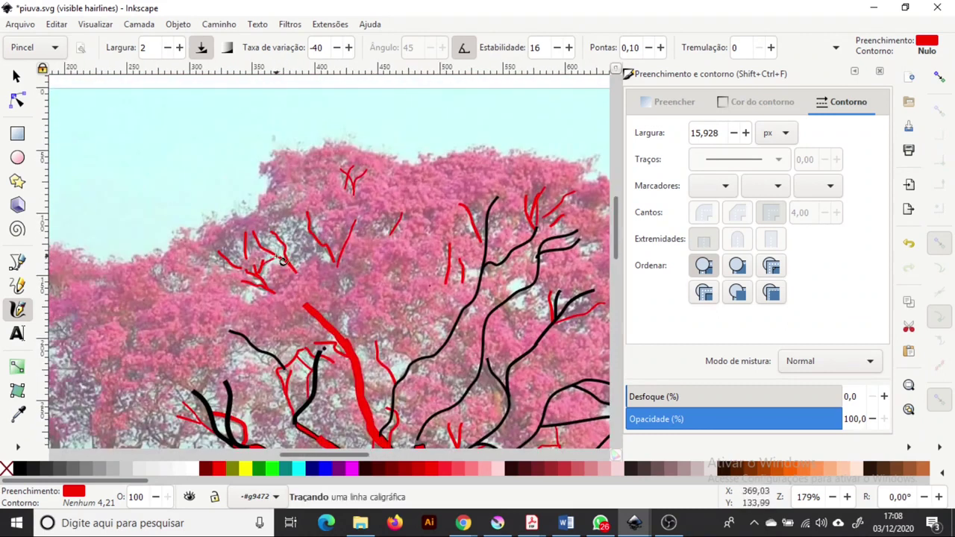
pyautogui.scroll(-4, 299, 258)
pyautogui.scroll(-2, 425, 209)
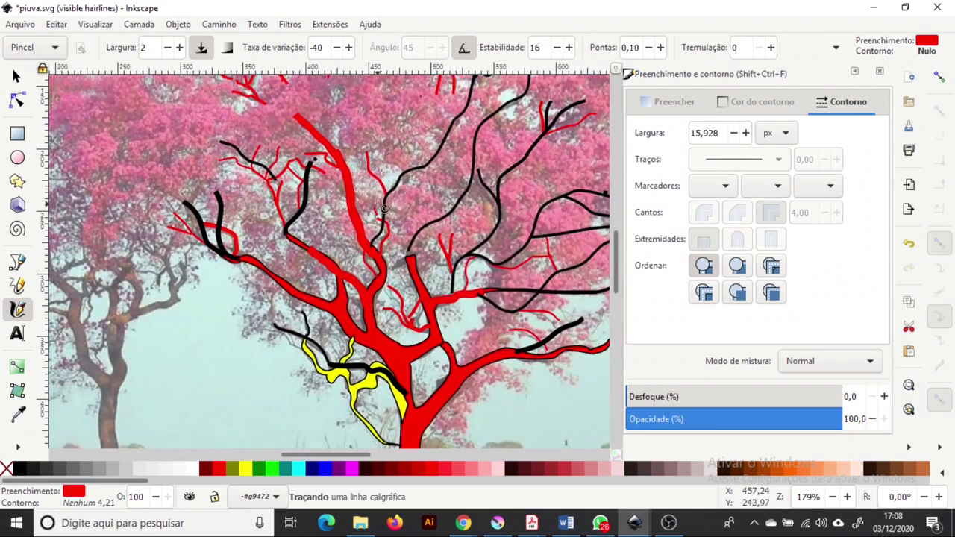
pyautogui.moveTo(406, 188); pyautogui.dragTo(386, 139)
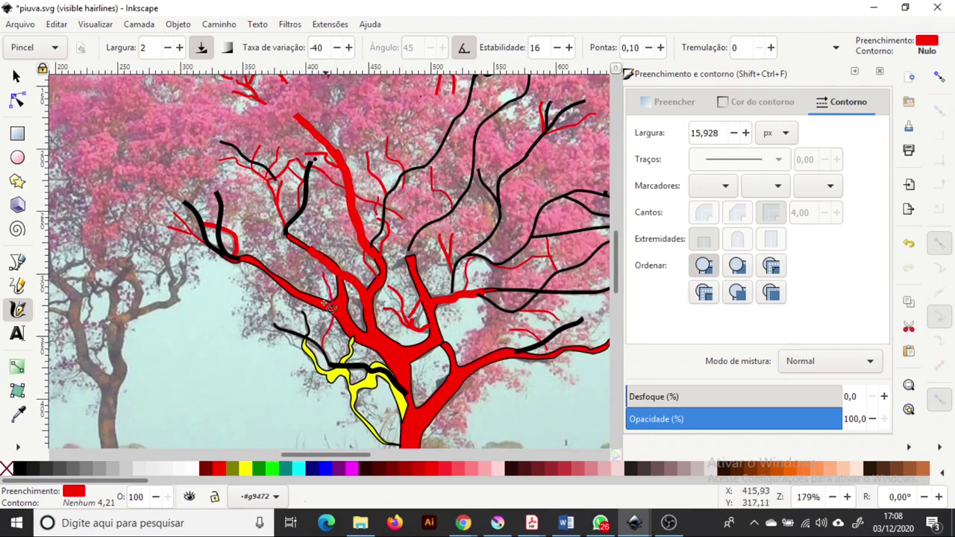
pyautogui.moveTo(326, 306); pyautogui.dragTo(332, 343)
pyautogui.moveTo(361, 364); pyautogui.dragTo(389, 444)
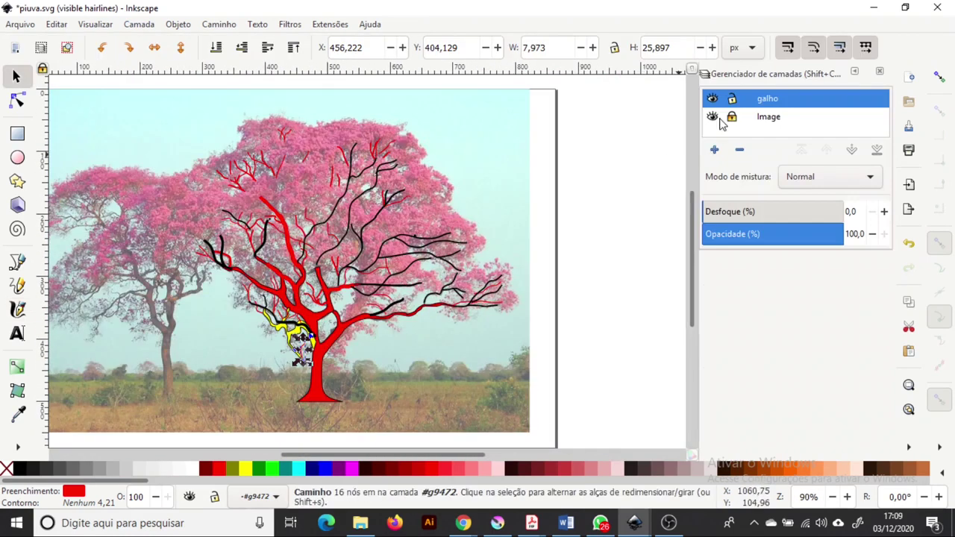
# - Hide the reference photo and turn all the traced tree strokes black
pyautogui.click(713, 117)
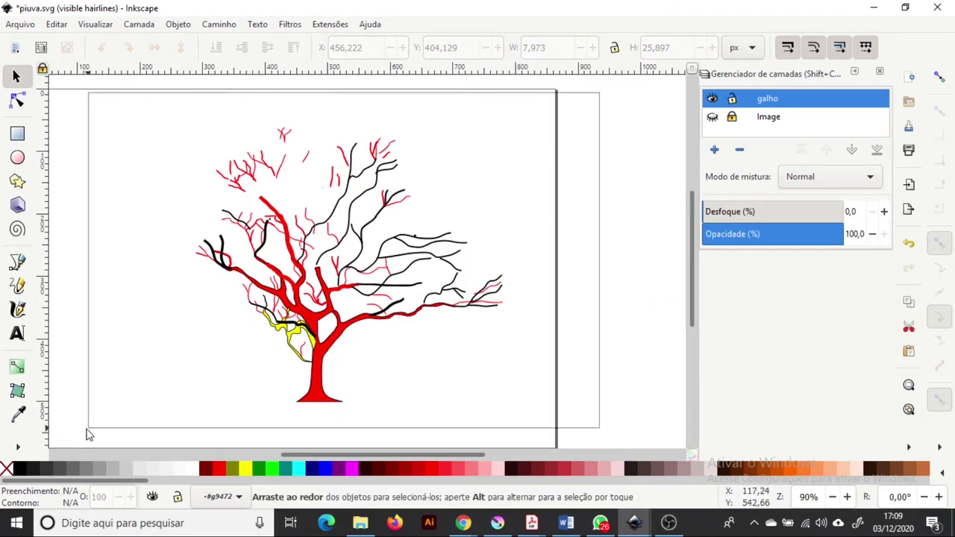
pyautogui.moveTo(599, 91); pyautogui.dragTo(88, 433)
pyautogui.click(20, 469)
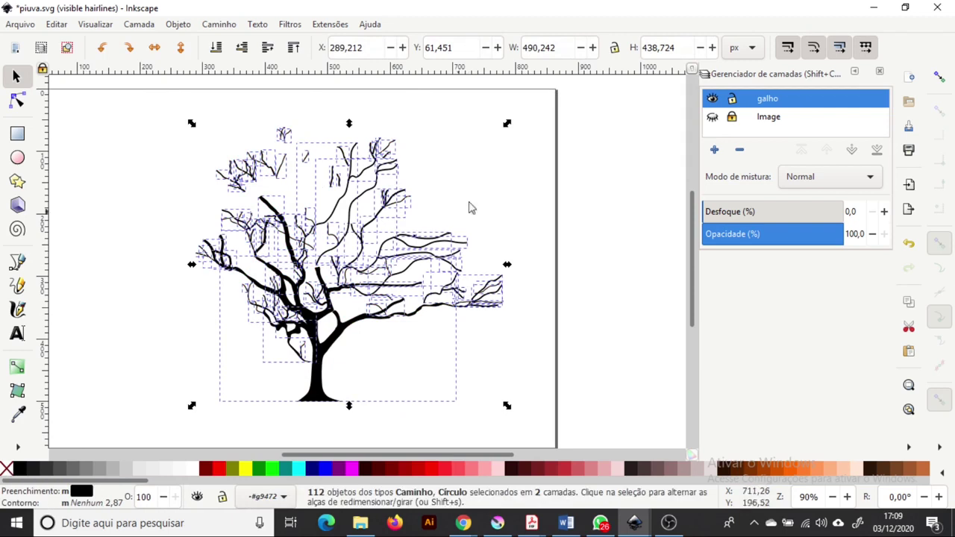
# - Adjust a branch node's curve and draw a new closed branch shape with the Bezier tool
pyautogui.press('n')
pyautogui.scroll(3, 321, 239)
pyautogui.moveTo(309, 202); pyautogui.dragTo(307, 212)
pyautogui.click(16, 75)
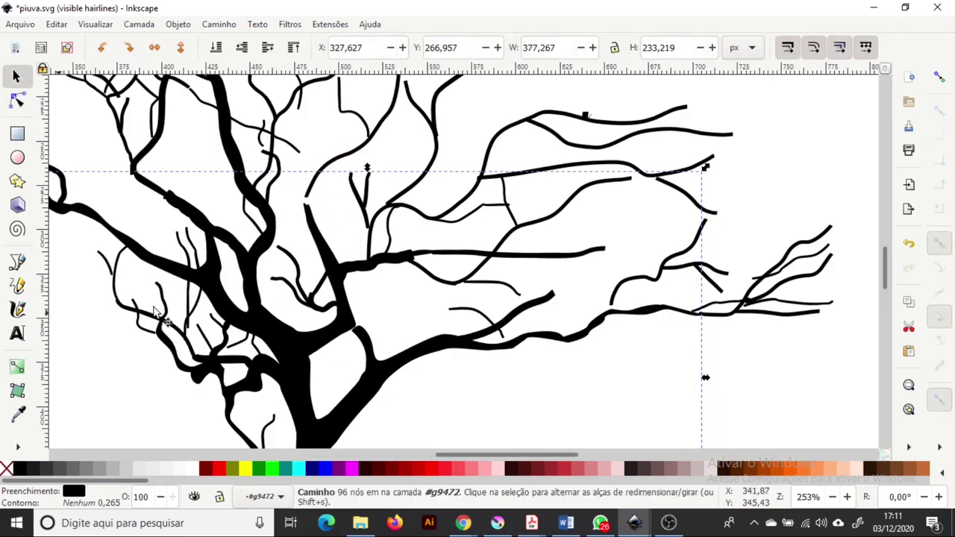
pyautogui.click(16, 261)
pyautogui.click(306, 200)
pyautogui.moveTo(306, 203); pyautogui.dragTo(298, 179)
pyautogui.press('s')
# - Shift the branch group slightly to the left
pyautogui.scroll(4, 313, 200)
pyautogui.press('n')
pyautogui.scroll(-3, 321, 224)
pyautogui.press('s')
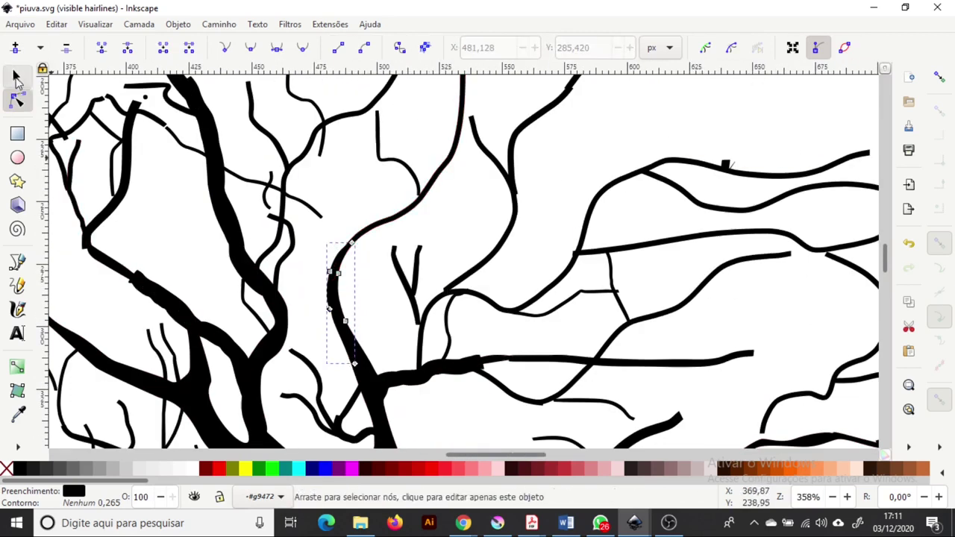
pyautogui.click(403, 284)
pyautogui.moveTo(402, 284); pyautogui.dragTo(374, 282)
# - Reshape the curve of the small Y-shaped branch
pyautogui.click(406, 294)
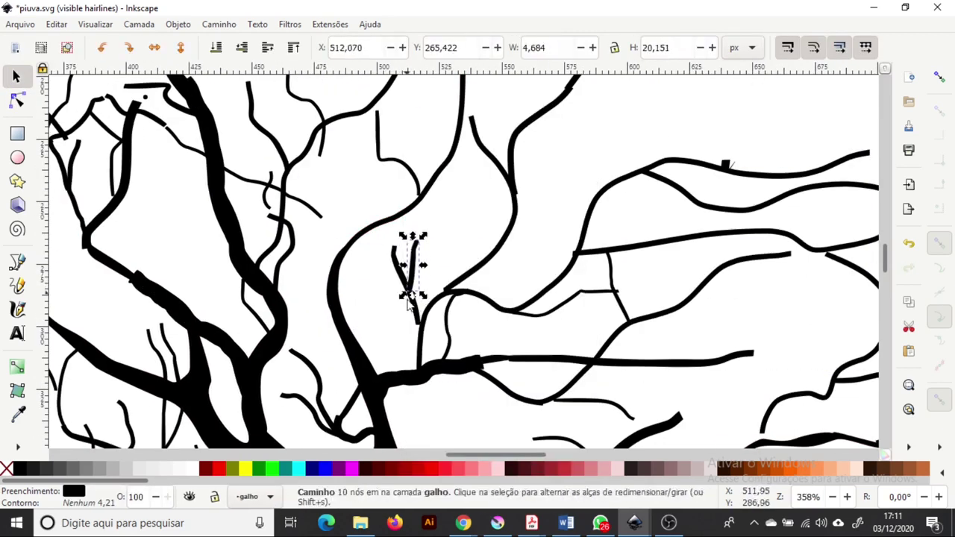
pyautogui.scroll(-1, 525, 415)
pyautogui.press('n')
pyautogui.moveTo(432, 283); pyautogui.dragTo(438, 273)
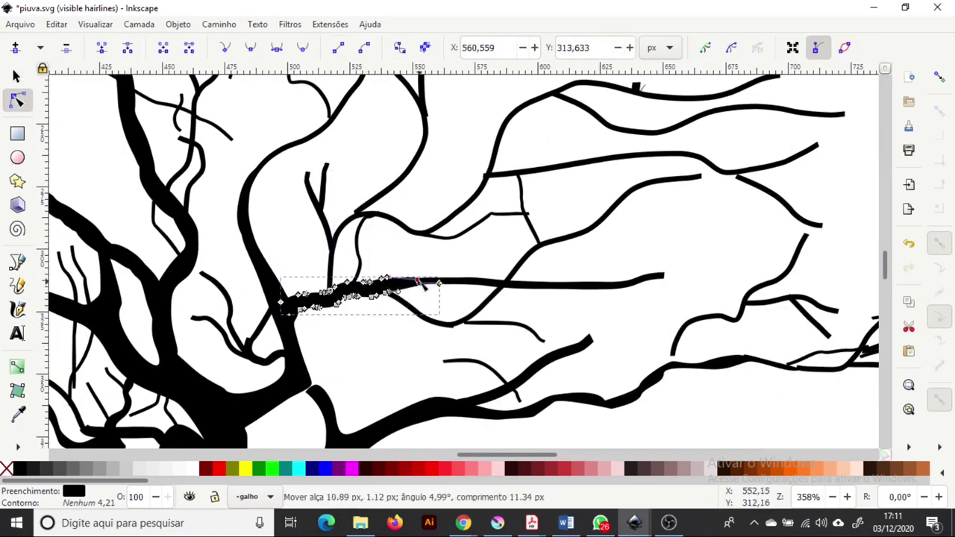
pyautogui.press('s')
pyautogui.scroll(1, 347, 207)
pyautogui.scroll(-2, 347, 207)
pyautogui.hscroll(3, 347, 206)
# - Simplify a run of nodes on the large lower branch with Caminho > Simplificar
pyautogui.click(478, 283)
pyautogui.press('n')
pyautogui.moveTo(346, 222); pyautogui.dragTo(604, 367)
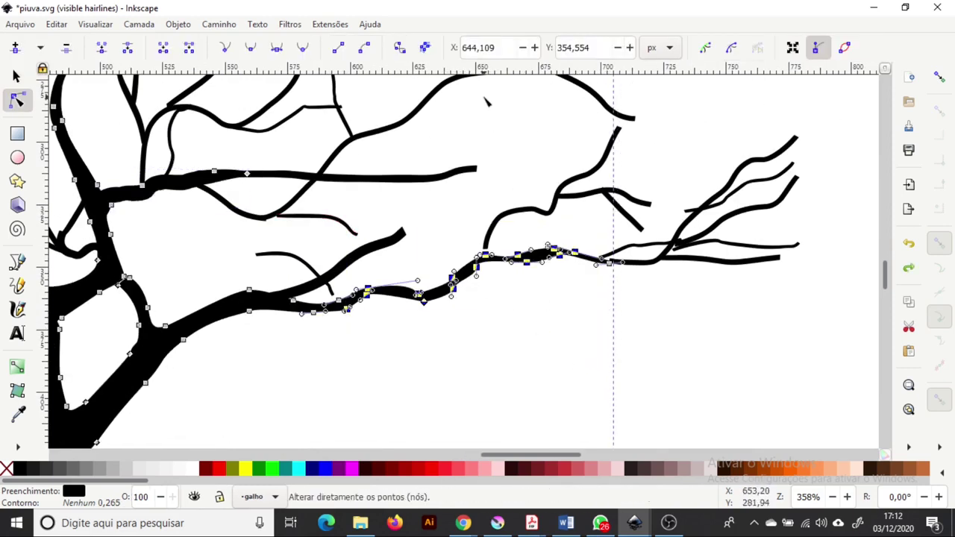
pyautogui.click(222, 26)
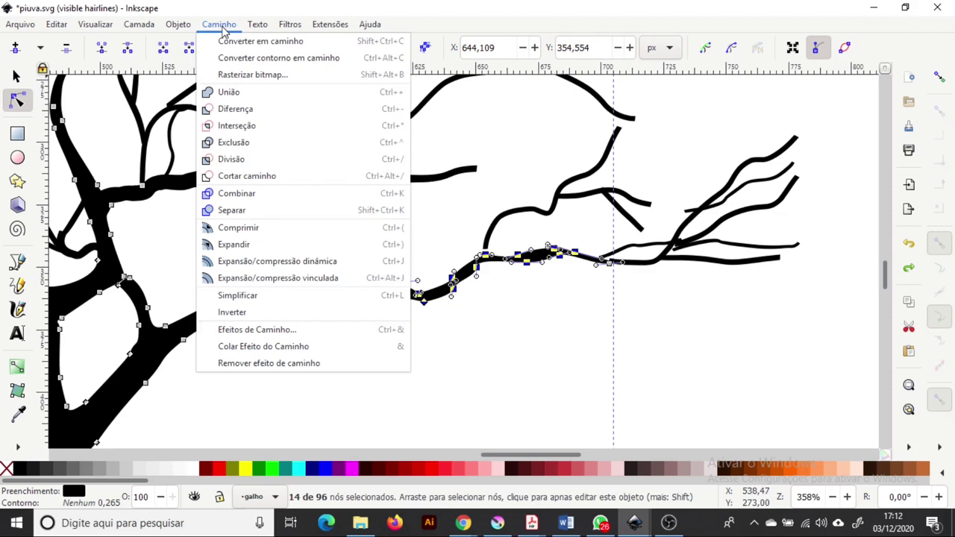
pyautogui.click(309, 296)
pyautogui.click(397, 296)
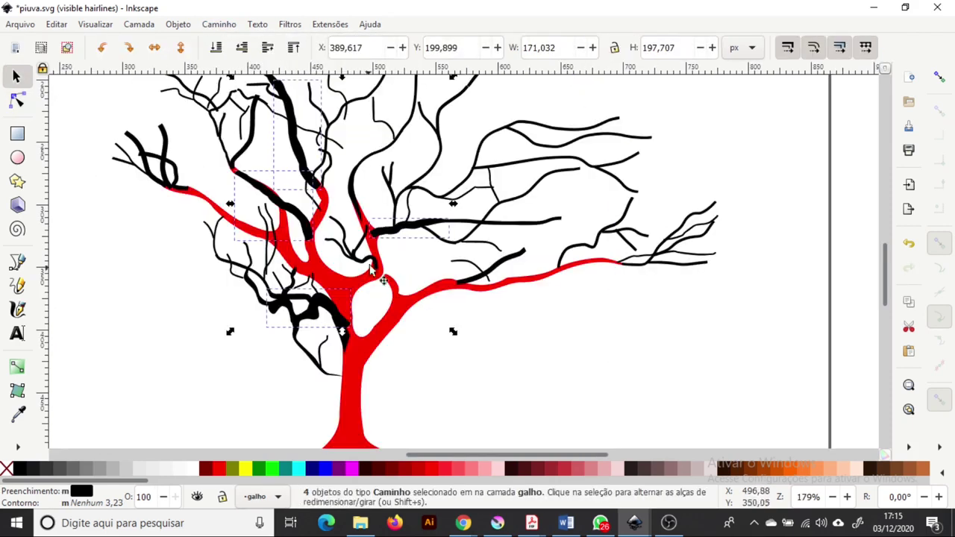
# - Make the lower-left branch cluster red and unite the red trunk pieces into one
pyautogui.click(432, 475)
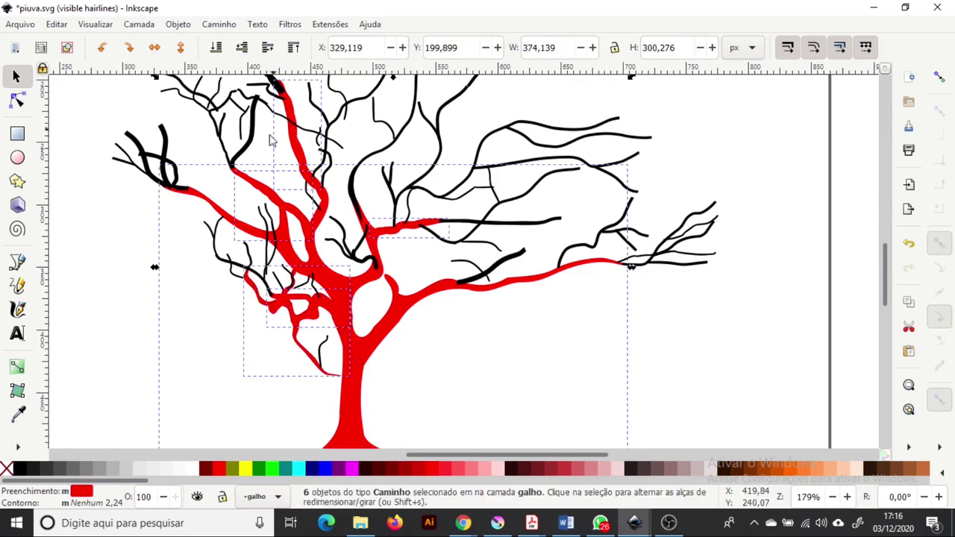
pyautogui.click(224, 24)
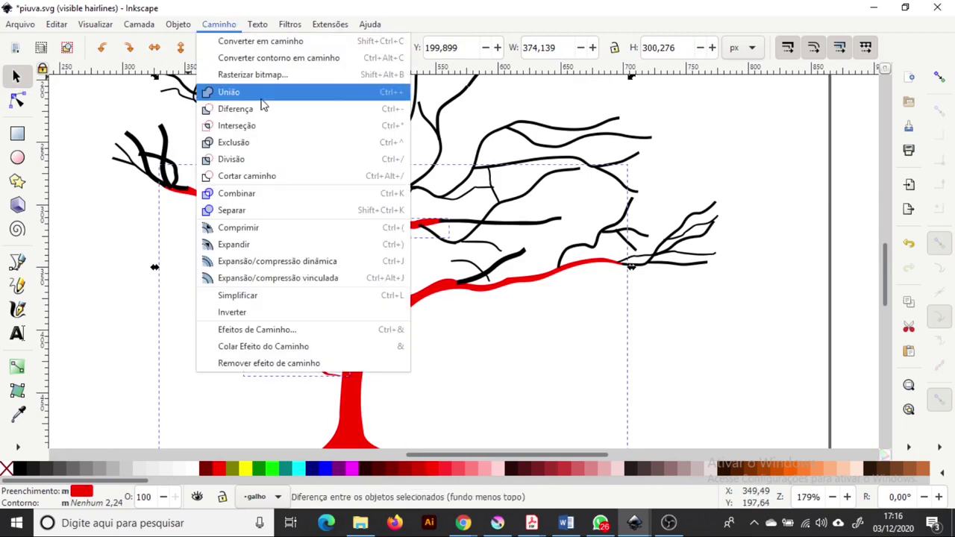
pyautogui.click(305, 99)
# - Unite every piece of the whole tree into a single path
pyautogui.scroll(-2, 510, 329)
pyautogui.moveTo(224, 96)
pyautogui.mouseDown()
pyautogui.moveTo(388, 224)
pyautogui.moveTo(650, 378)
pyautogui.mouseUp()
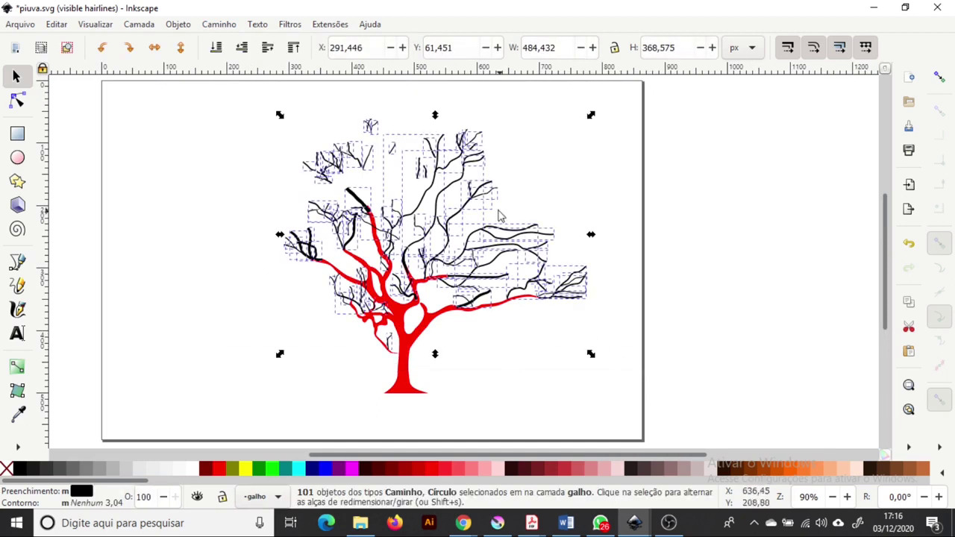
pyautogui.click(221, 24)
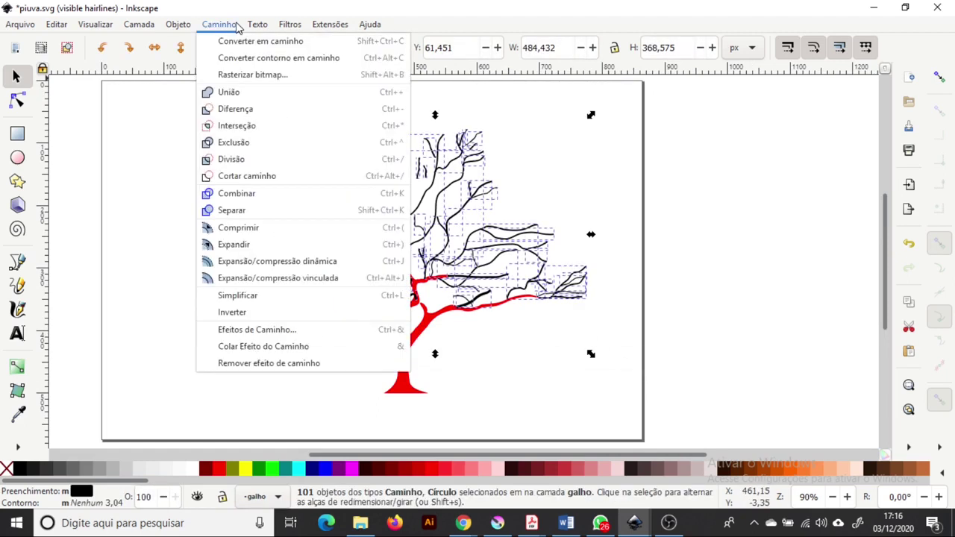
pyautogui.click(230, 92)
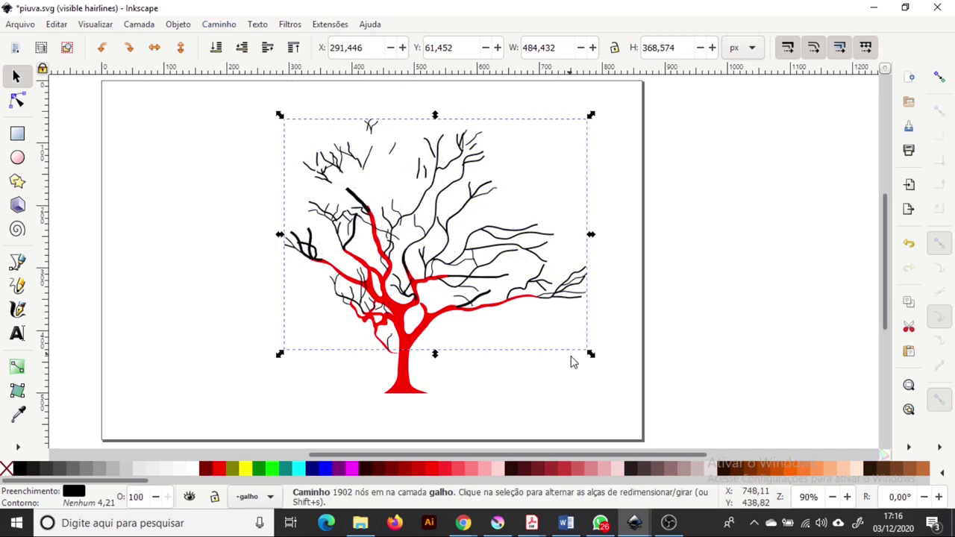
pyautogui.click(597, 311)
# - Make the branches path and the red trunk black
pyautogui.scroll(1, 552, 347)
pyautogui.click(484, 230)
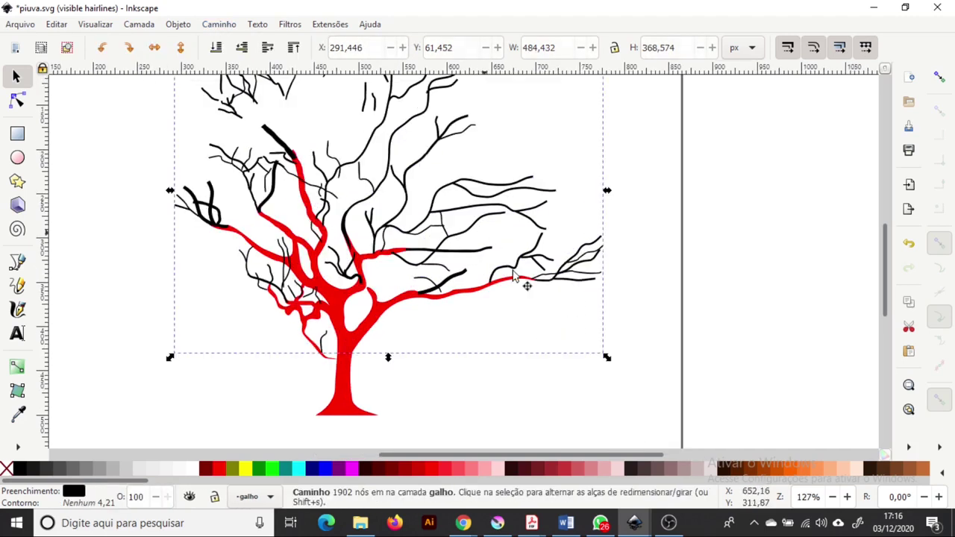
pyautogui.click(20, 468)
pyautogui.click(639, 238)
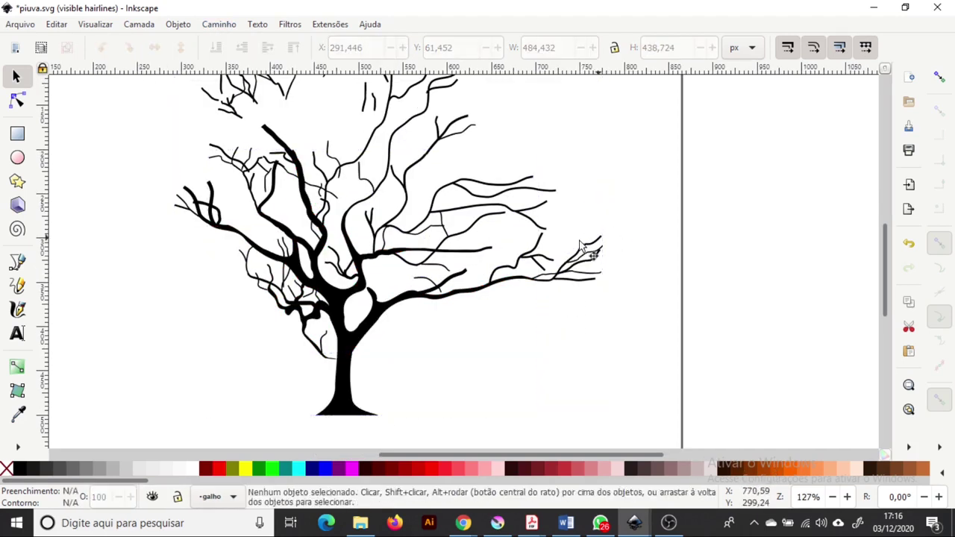
pyautogui.scroll(-2, 399, 315)
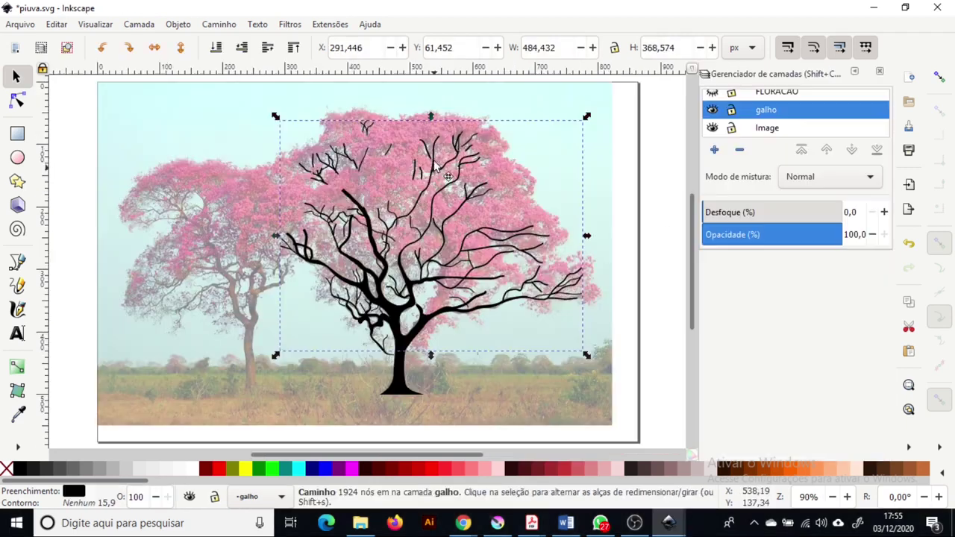
# - Move the branches path so it fits back onto the trunk
pyautogui.moveTo(375, 426); pyautogui.dragTo(401, 360)
pyautogui.moveTo(468, 374); pyautogui.dragTo(444, 412)
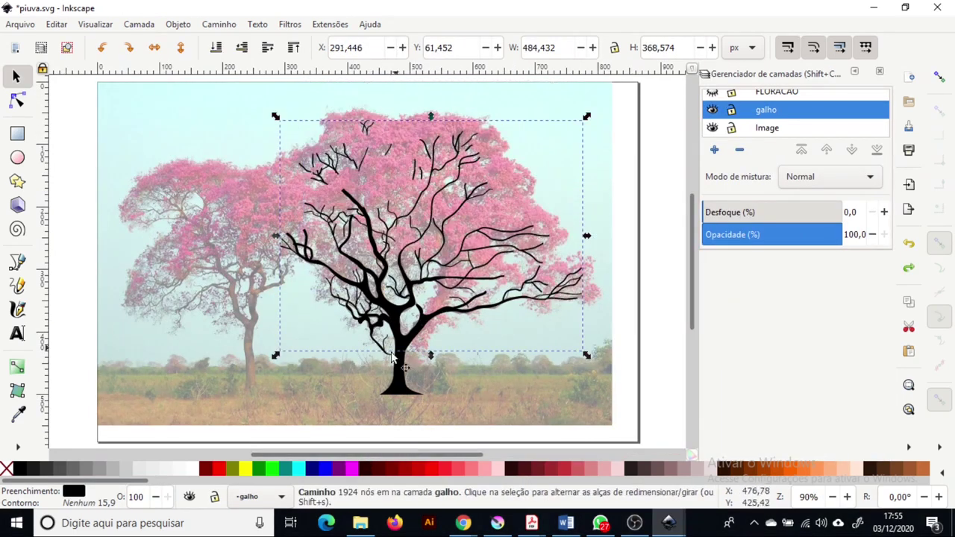
pyautogui.keyDown('shift'); pyautogui.click(400, 377); pyautogui.keyUp('shift')
pyautogui.click(635, 246)
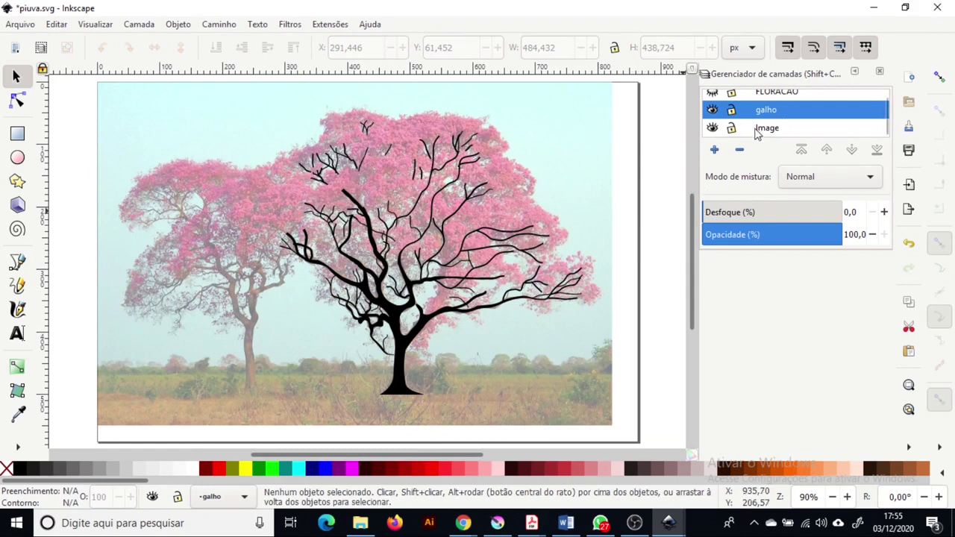
# - Add a FLORES layer above galho, hide galho, and make the Image layer current
pyautogui.hotkey('ctrl', 'shift', 'n')
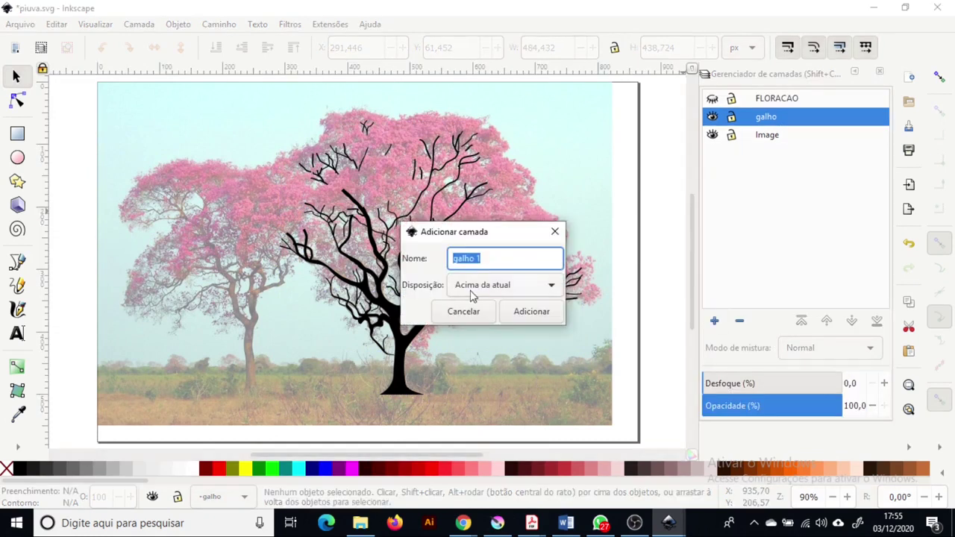
pyautogui.write('FLORES')
pyautogui.press('Return')
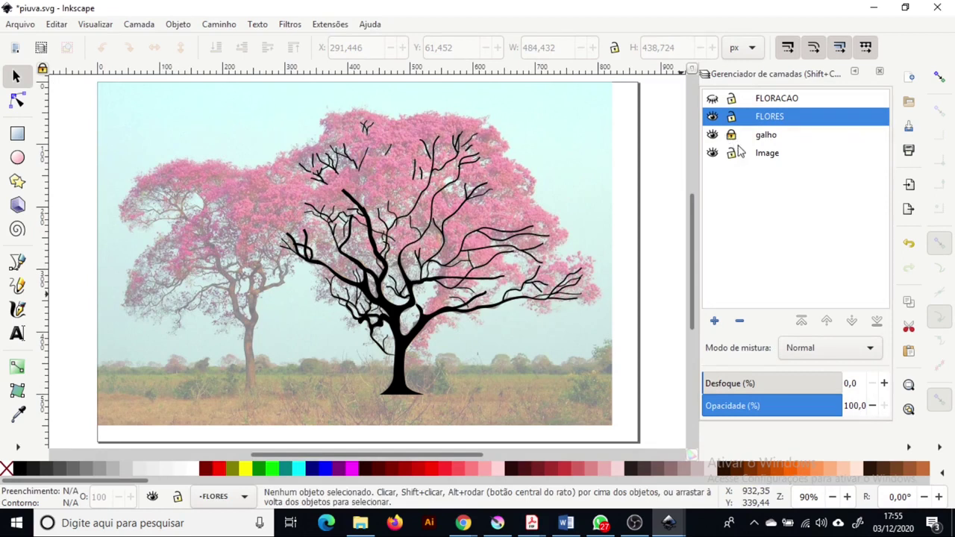
pyautogui.click(712, 134)
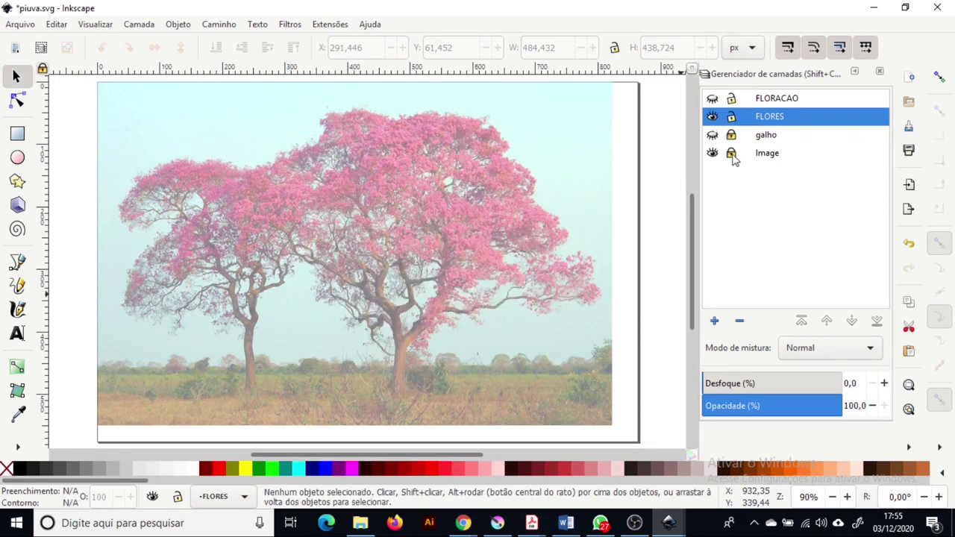
pyautogui.click(761, 160)
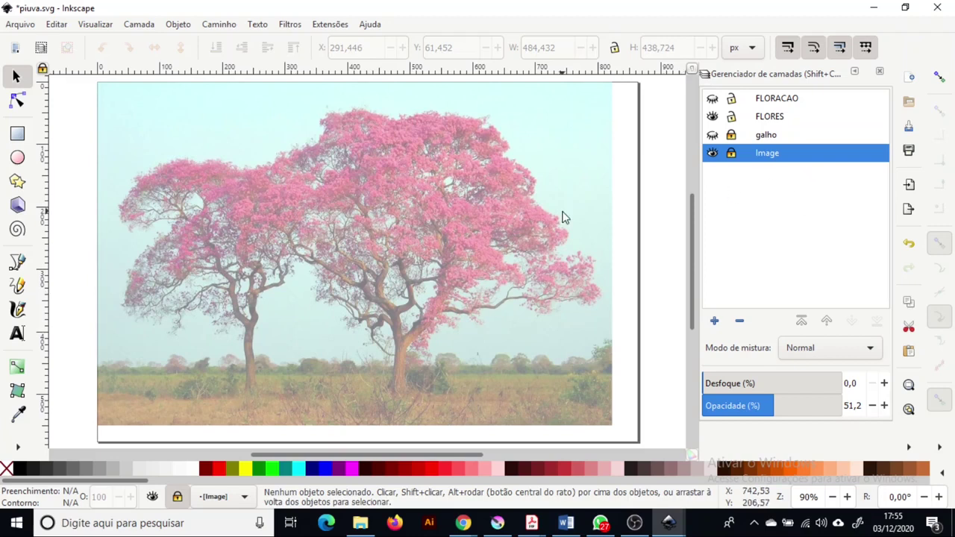
# - Zoom into the pink canopy and pan to its right edge
pyautogui.scroll(2, 522, 324)
pyautogui.scroll(1, 442, 127)
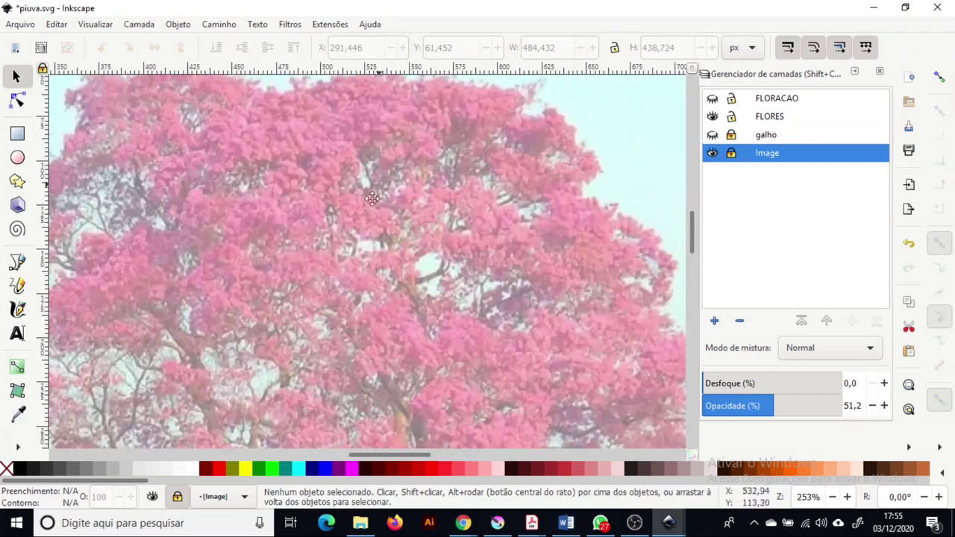
pyautogui.scroll(3, 350, 209)
pyautogui.scroll(-1, 448, 291)
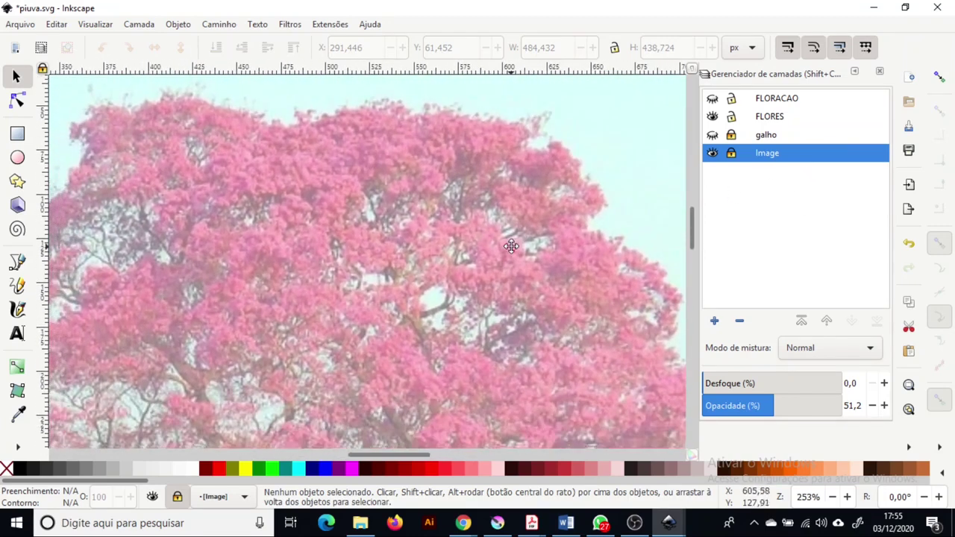
pyautogui.scroll(-1, 388, 271)
pyautogui.scroll(-2, 388, 272)
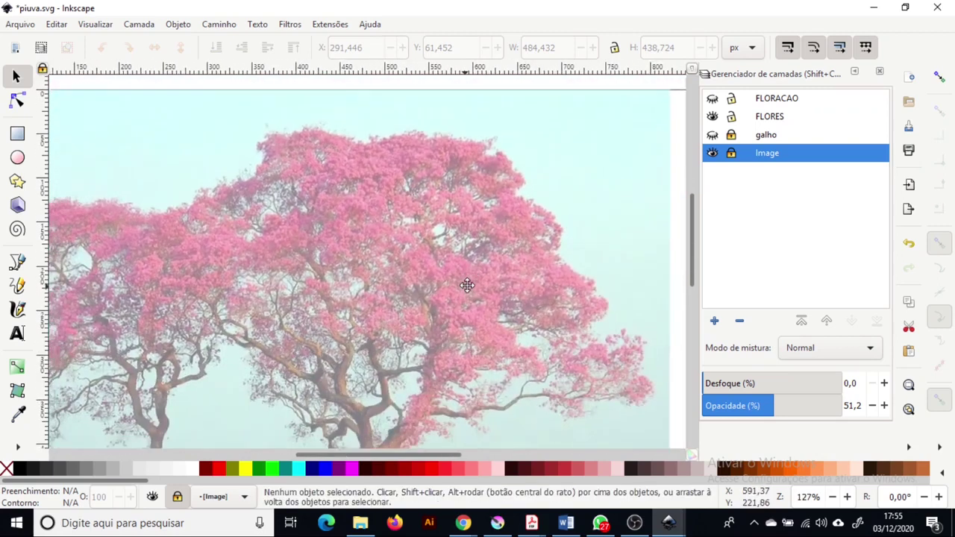
pyautogui.scroll(-1, 467, 284)
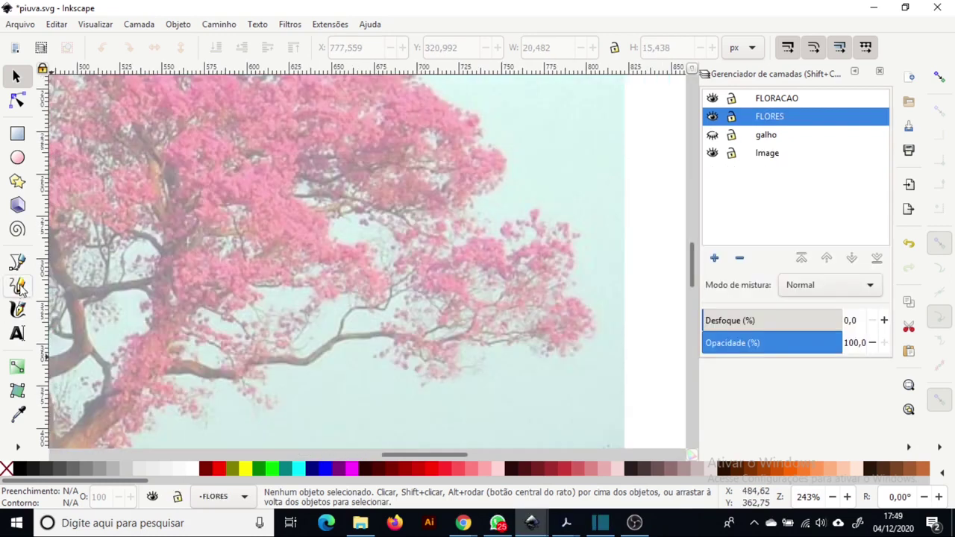
# - Set the Pencil tool's smoothing (Suavização) to 5
pyautogui.click(19, 285)
pyautogui.moveTo(230, 50); pyautogui.dragTo(196, 48)
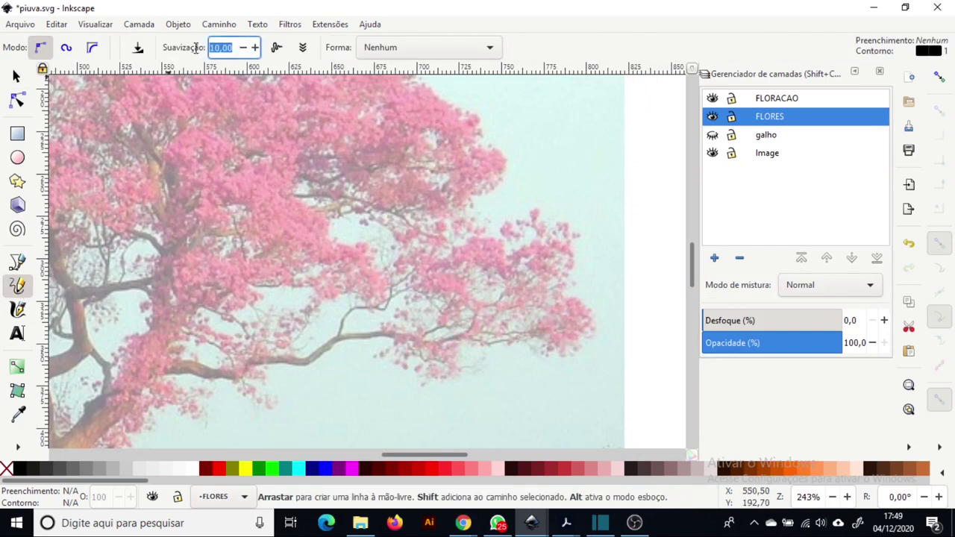
pyautogui.write('5')
pyautogui.press('Return')
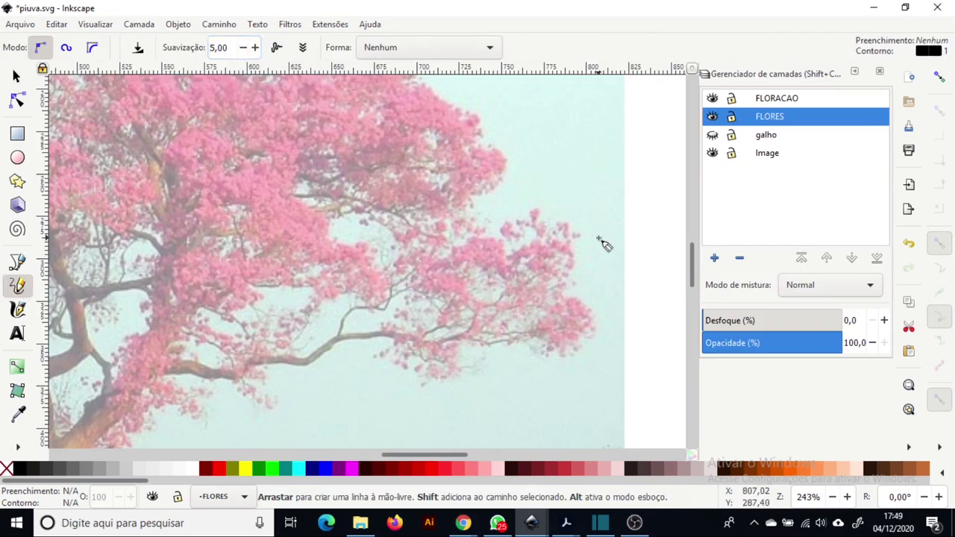
# - Draw a closed freehand flower blob at the right branch tip
pyautogui.moveTo(580, 299)
pyautogui.mouseDown()
pyautogui.moveTo(561, 302)
pyautogui.moveTo(565, 350)
pyautogui.mouseUp()
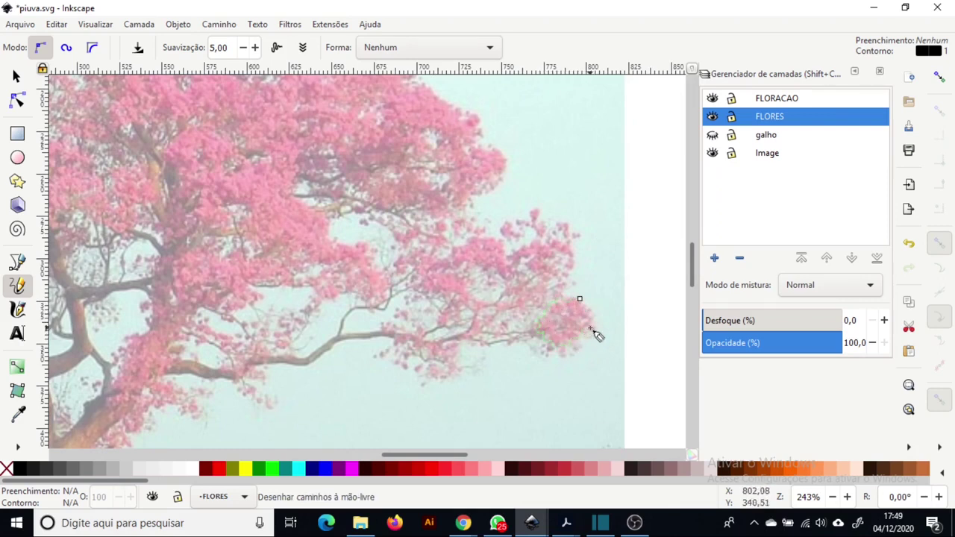
pyautogui.moveTo(565, 351); pyautogui.dragTo(580, 299)
pyautogui.click(15, 78)
pyautogui.scroll(-2, 459, 341)
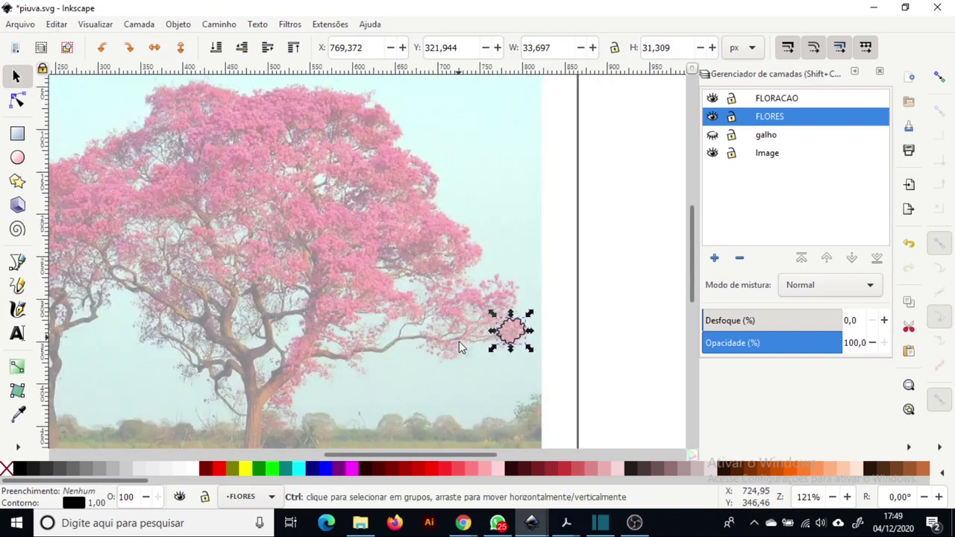
pyautogui.scroll(-1, 459, 341)
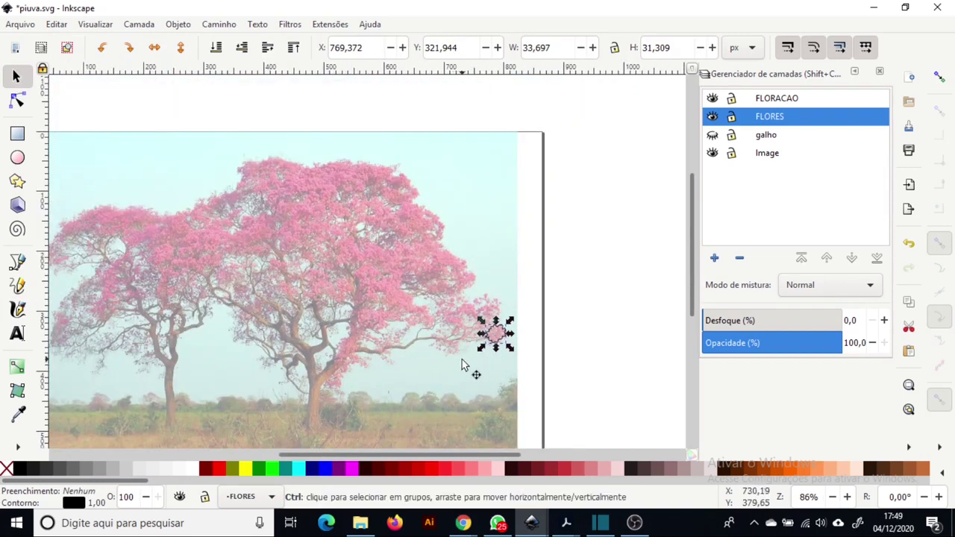
pyautogui.hscroll(-2, 462, 359)
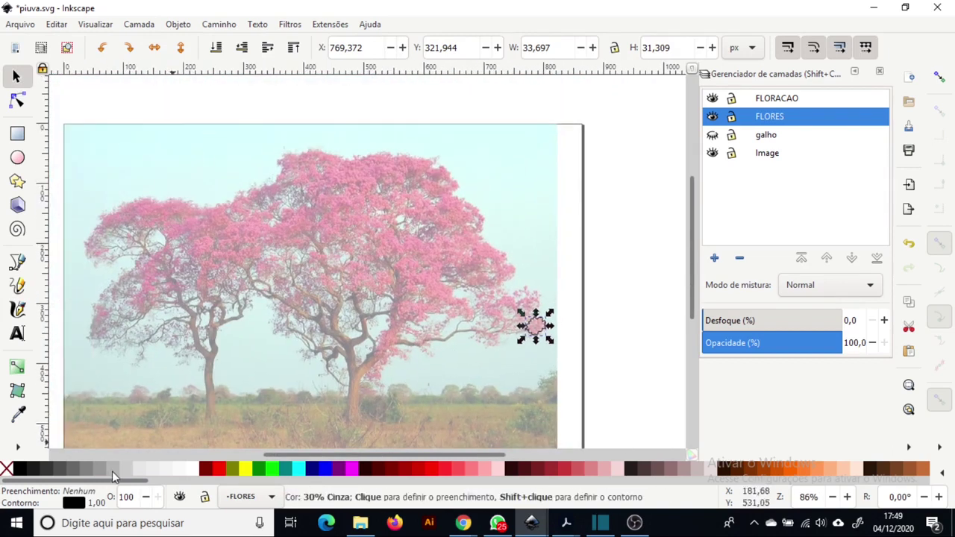
# - Spray clones of the flower blob over the canopy with the Spray tool, scatter 80
pyautogui.click(18, 447)
pyautogui.click(74, 422)
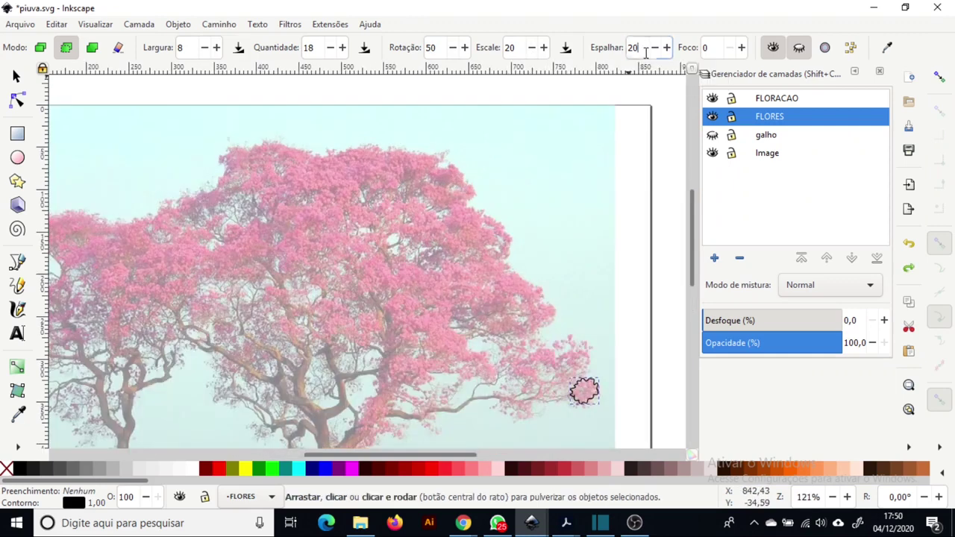
pyautogui.press('+')
pyautogui.write('80')
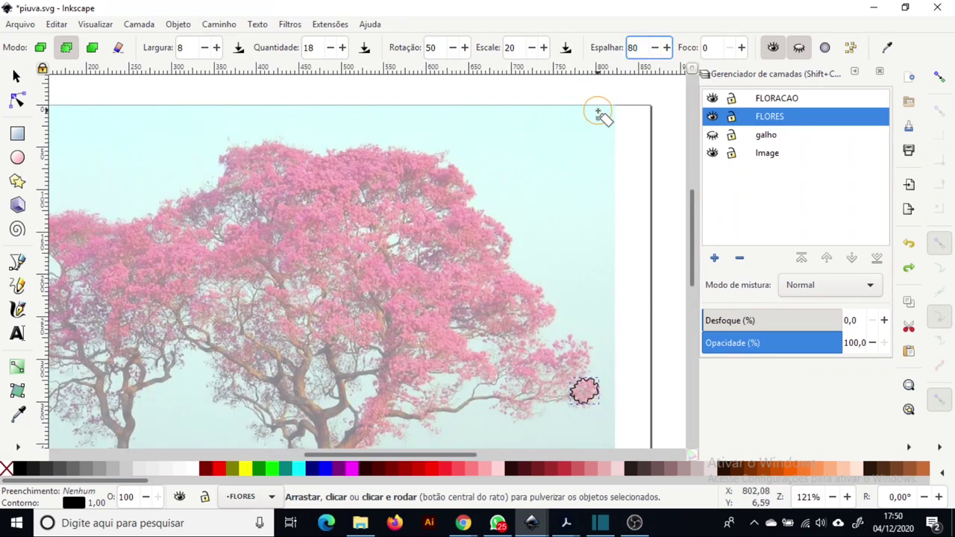
pyautogui.moveTo(409, 158)
pyautogui.mouseDown()
pyautogui.moveTo(172, 216)
pyautogui.moveTo(146, 261)
pyautogui.moveTo(224, 272)
pyautogui.moveTo(314, 220)
pyautogui.moveTo(357, 230)
pyautogui.moveTo(373, 299)
pyautogui.moveTo(306, 345)
pyautogui.moveTo(239, 358)
pyautogui.moveTo(146, 329)
pyautogui.moveTo(179, 253)
pyautogui.moveTo(264, 159)
pyautogui.moveTo(447, 173)
pyautogui.moveTo(369, 223)
pyautogui.moveTo(377, 239)
pyautogui.moveTo(477, 276)
pyautogui.moveTo(511, 333)
pyautogui.moveTo(421, 359)
pyautogui.moveTo(369, 440)
pyautogui.moveTo(288, 399)
pyautogui.moveTo(462, 283)
pyautogui.moveTo(492, 313)
pyautogui.moveTo(436, 268)
pyautogui.moveTo(315, 239)
pyautogui.moveTo(232, 239)
pyautogui.moveTo(224, 216)
pyautogui.moveTo(265, 301)
pyautogui.moveTo(142, 277)
pyautogui.moveTo(325, 263)
pyautogui.mouseUp()
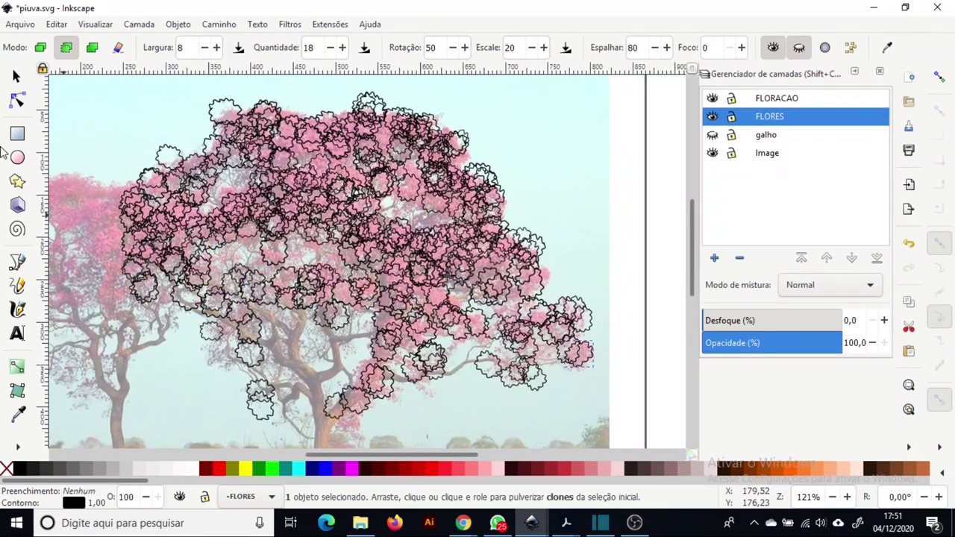
pyautogui.click(16, 77)
# - Select all flower copies, unite them into one shape, and fill it yellow
pyautogui.keyDown('ctrl'); pyautogui.scroll(-1, 439, 115); pyautogui.keyUp('ctrl')
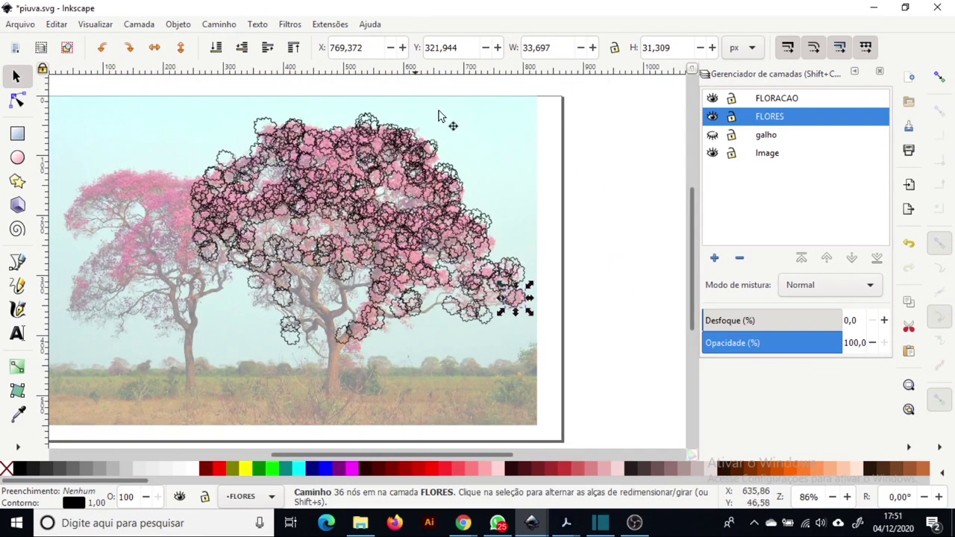
pyautogui.click(174, 92)
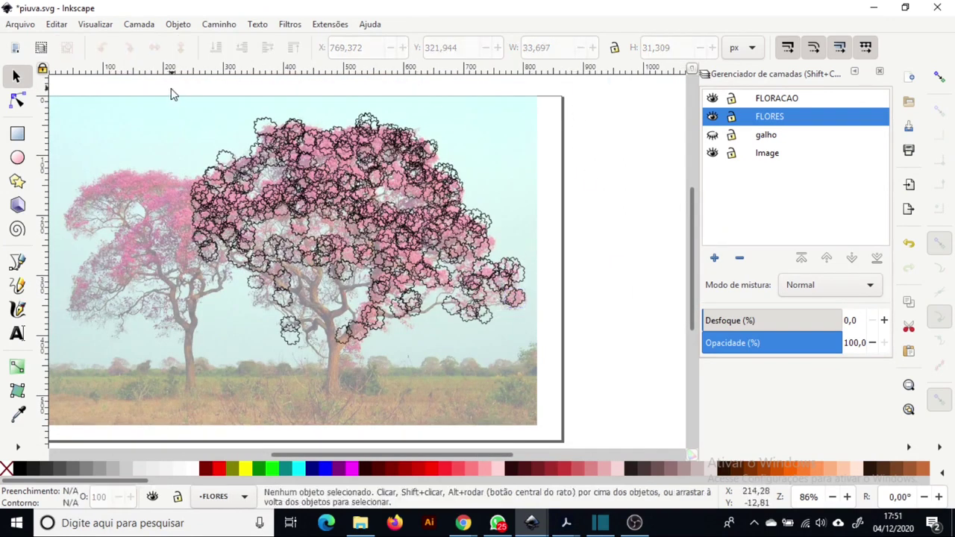
pyautogui.hotkey('ctrl', 'a')
pyautogui.click(218, 25)
pyautogui.click(236, 94)
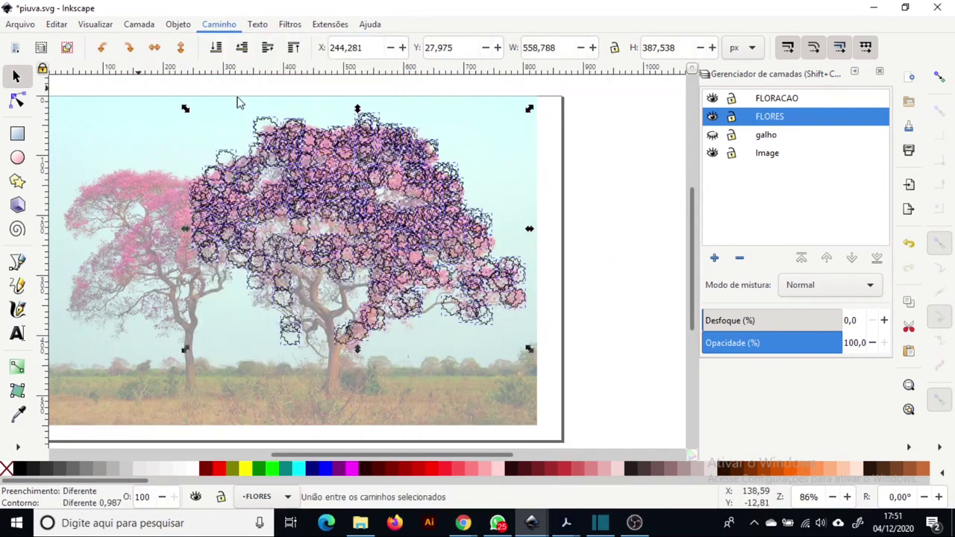
pyautogui.click(246, 469)
# - Hide the background photo and break the yellow canopy into separate pieces
pyautogui.keyDown('ctrl'); pyautogui.scroll(1, 254, 314); pyautogui.keyUp('ctrl')
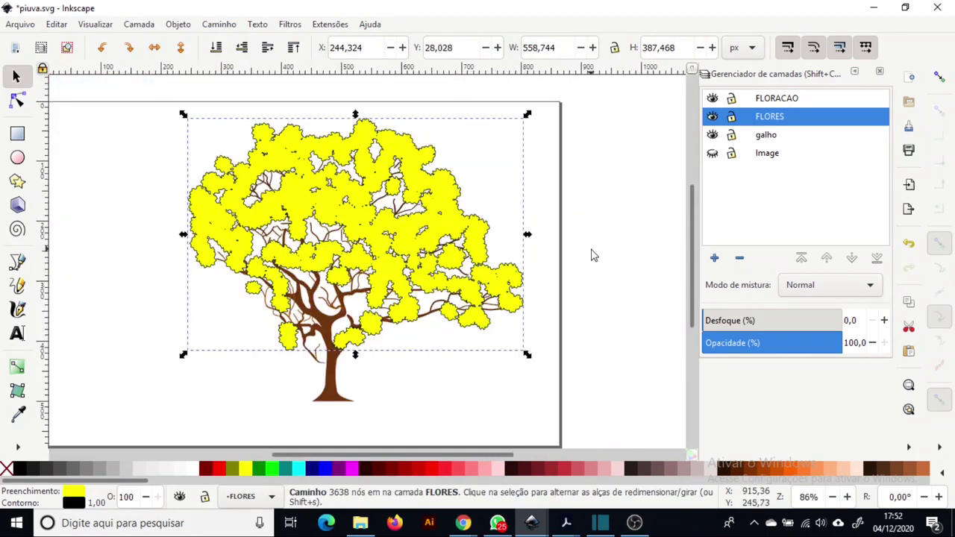
pyautogui.click(593, 251)
pyautogui.click(362, 221)
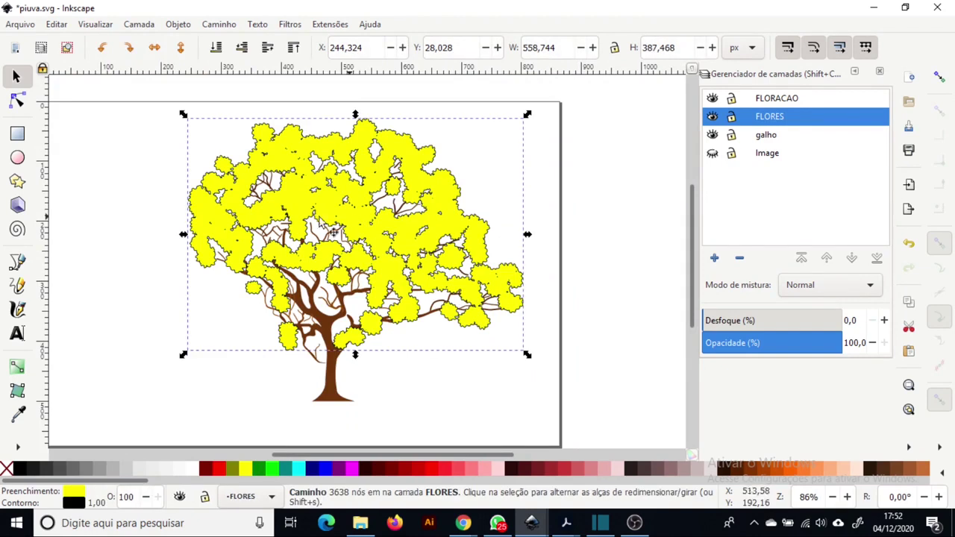
pyautogui.click(363, 223)
pyautogui.doubleClick(363, 224)
pyautogui.press('s')
pyautogui.click(219, 24)
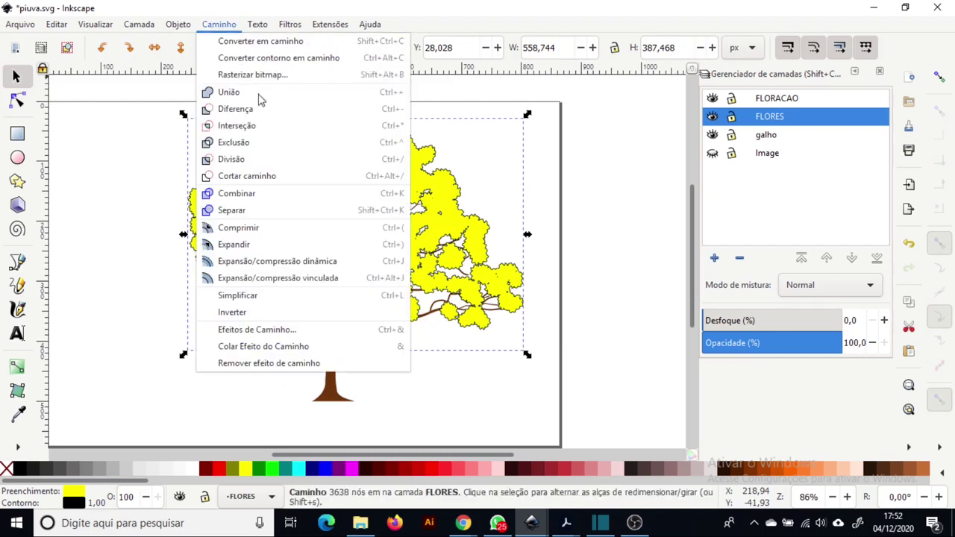
pyautogui.click(231, 210)
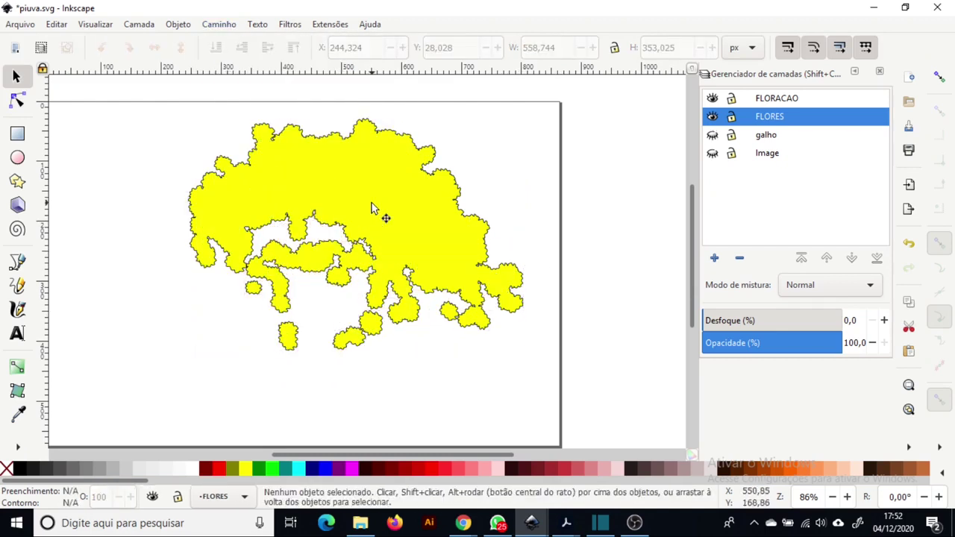
# - Fill the large canopy piece magenta, lower it to bottom, and fill the gap pieces cyan
pyautogui.click(373, 210)
pyautogui.click(353, 469)
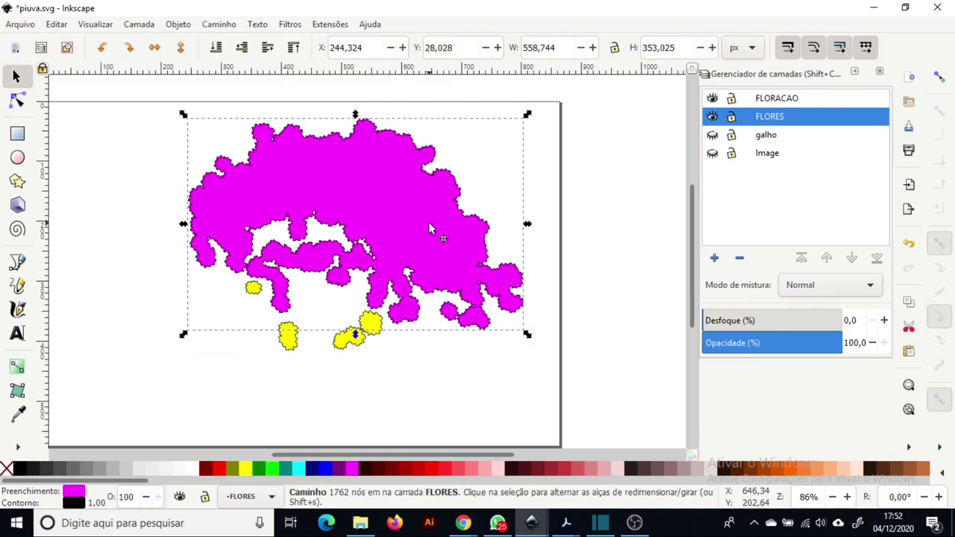
pyautogui.click(216, 48)
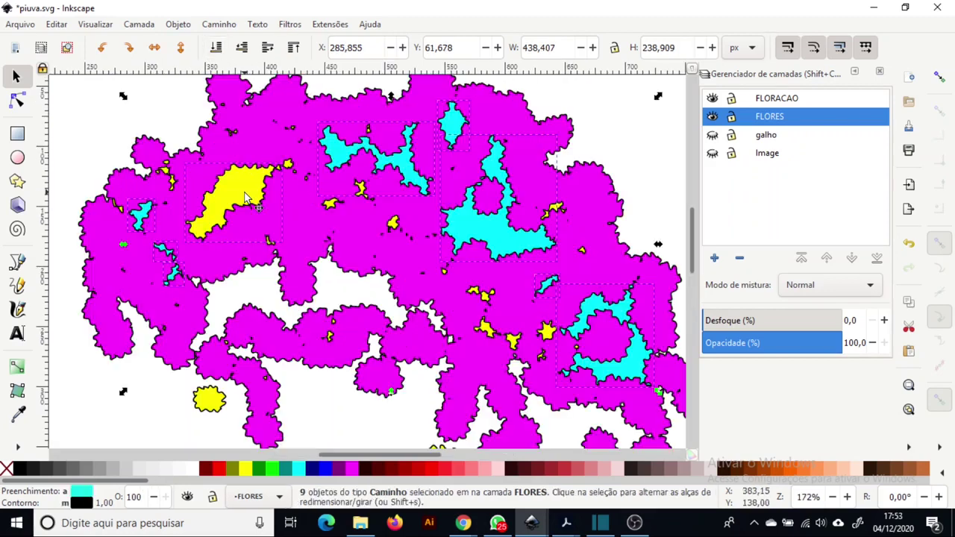
pyautogui.keyDown('shift'); pyautogui.click(217, 403); pyautogui.keyUp('shift')
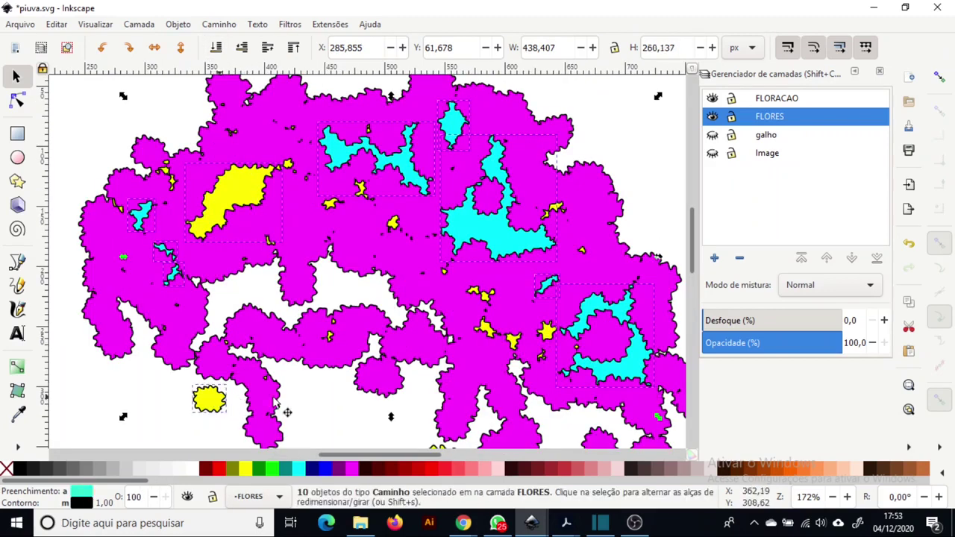
pyautogui.keyDown('shift'); pyautogui.click(513, 340); pyautogui.keyUp('shift')
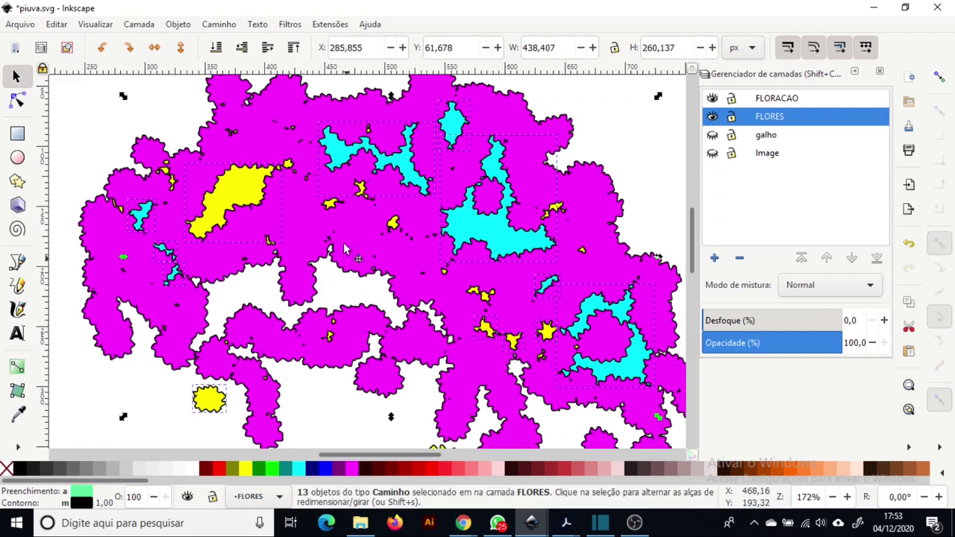
pyautogui.click(297, 468)
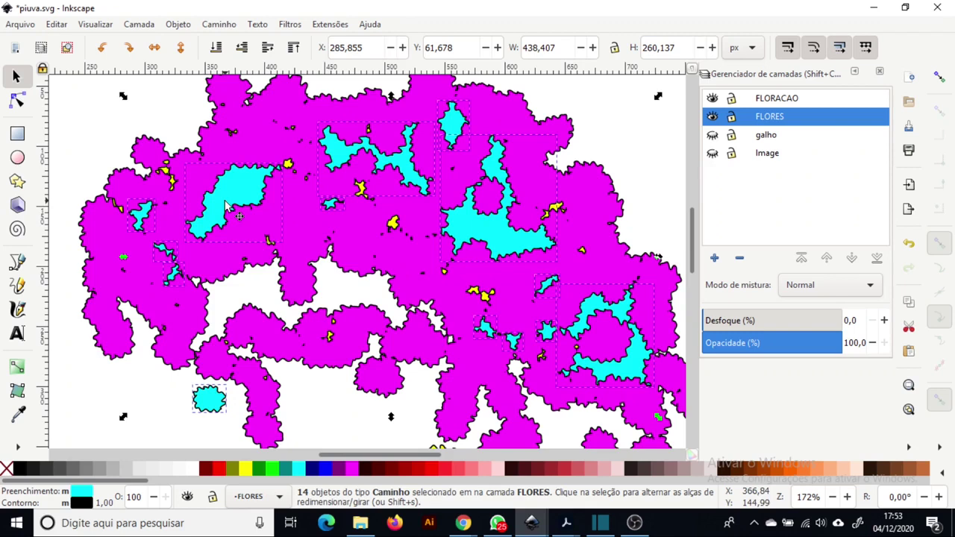
# - Cut the cyan gap pieces, then select canopy pieces by region and delete them
pyautogui.press('ctrl')
pyautogui.hotkey('ctrl', 'x')
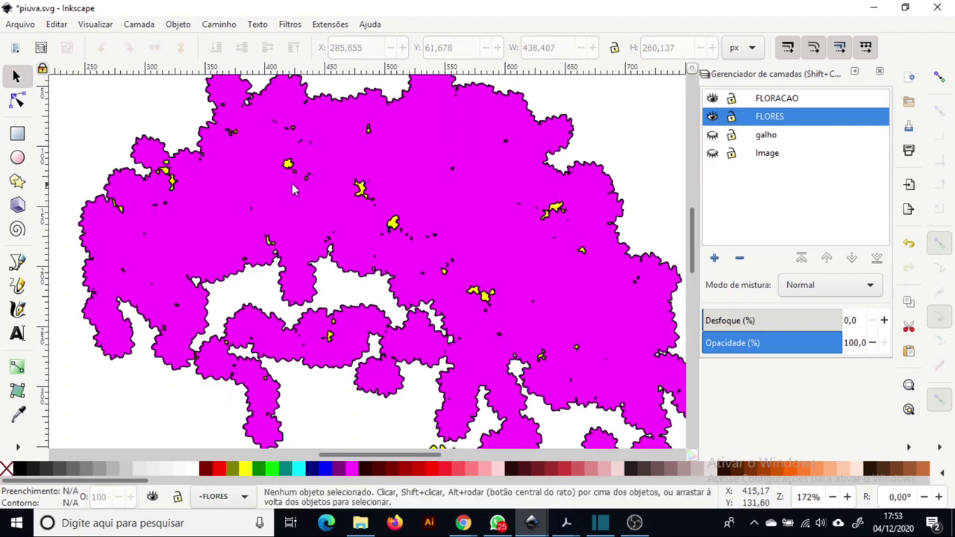
pyautogui.press('-')
pyautogui.moveTo(134, 121); pyautogui.dragTo(616, 384)
pyautogui.moveTo(638, 223)
pyautogui.mouseDown()
pyautogui.moveTo(489, 409)
pyautogui.moveTo(511, 405)
pyautogui.mouseUp()
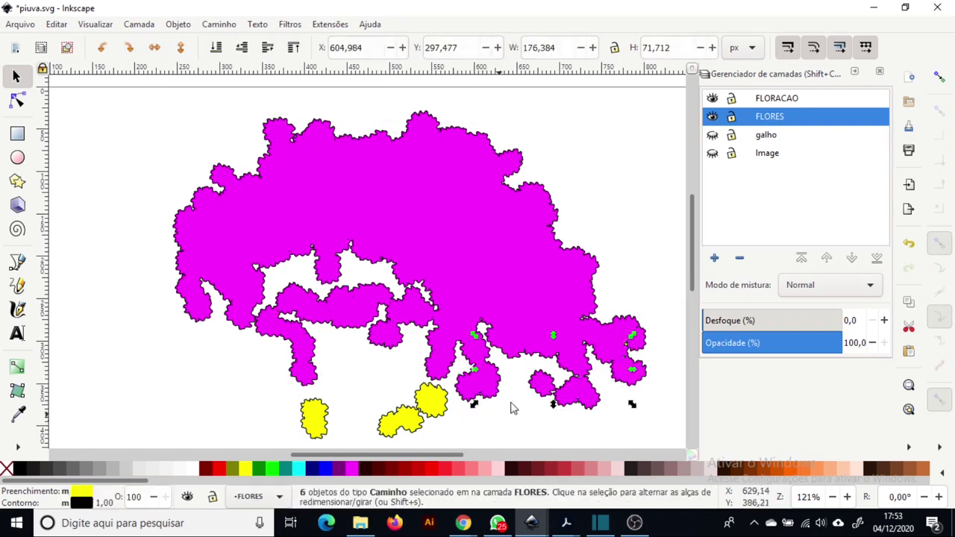
pyautogui.click(667, 277)
pyautogui.moveTo(667, 277)
pyautogui.mouseDown()
pyautogui.moveTo(533, 438)
pyautogui.moveTo(606, 279)
pyautogui.mouseUp()
pyautogui.moveTo(646, 223); pyautogui.dragTo(377, 327)
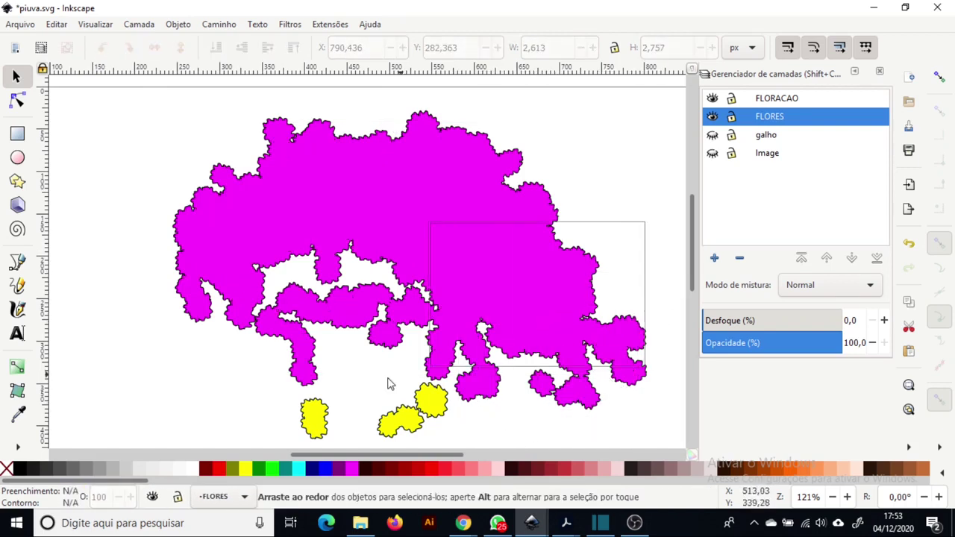
pyautogui.moveTo(147, 139); pyautogui.dragTo(430, 398)
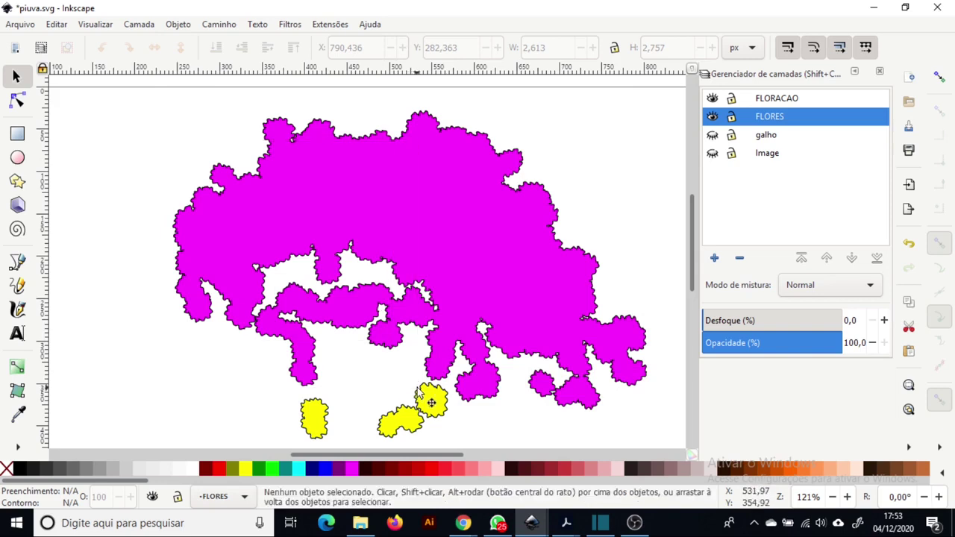
pyautogui.press('Delete')
# - Undo the deletion and select all canopy pieces together
pyautogui.hotkey('ctrl', 'z')
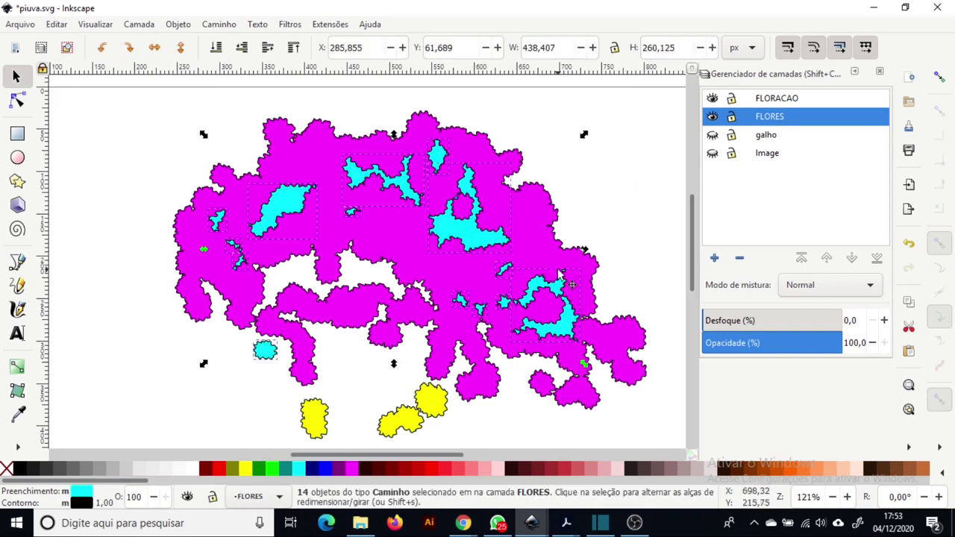
pyautogui.press('shift')
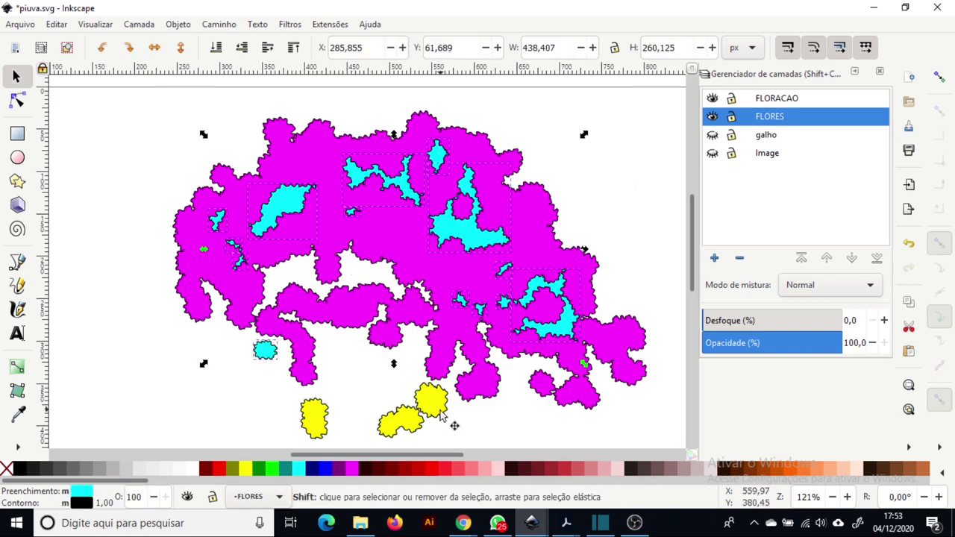
pyautogui.scroll(-1, 357, 214)
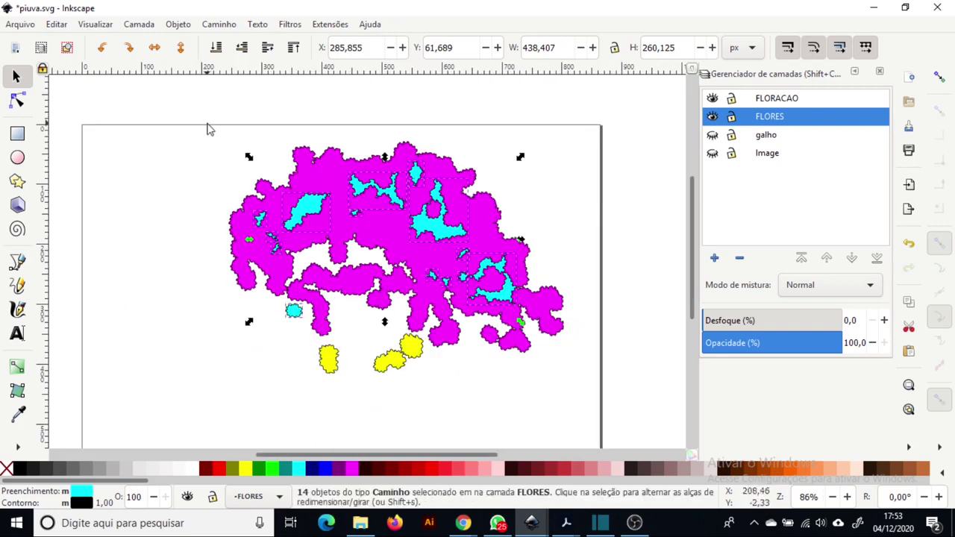
pyautogui.moveTo(208, 129); pyautogui.dragTo(614, 395)
pyautogui.click(219, 23)
# - Cut the gap pieces out of the canopy with Exclusion and fill it yellow
pyautogui.click(231, 143)
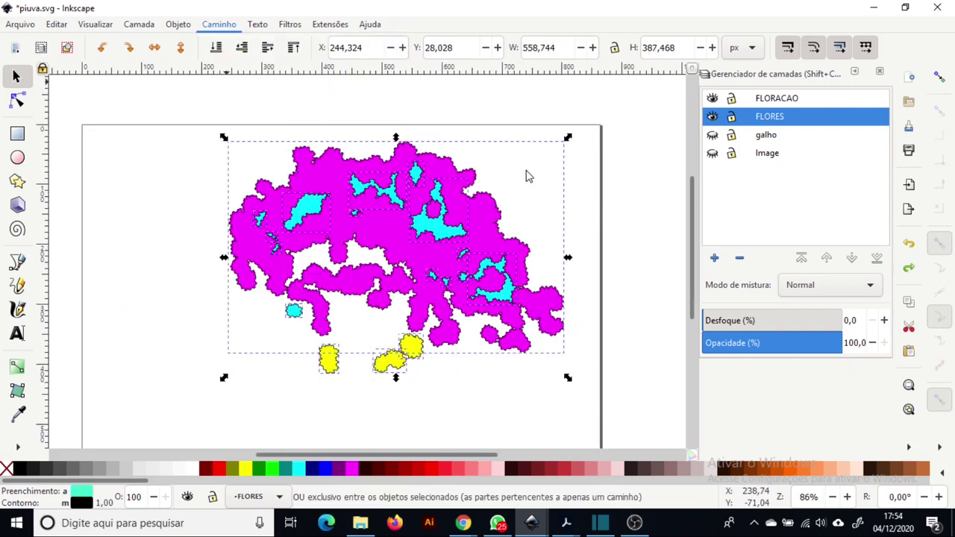
pyautogui.click(245, 468)
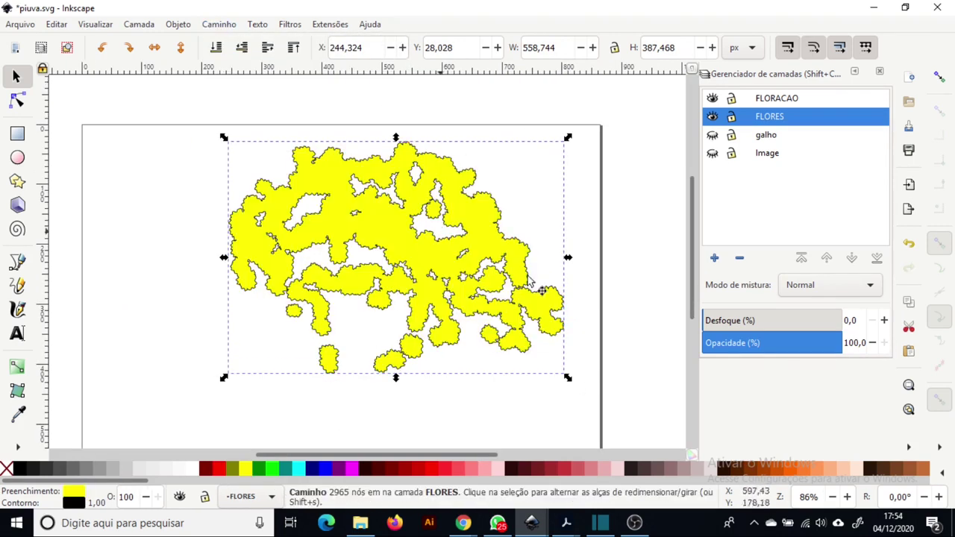
pyautogui.scroll(2, 366, 246)
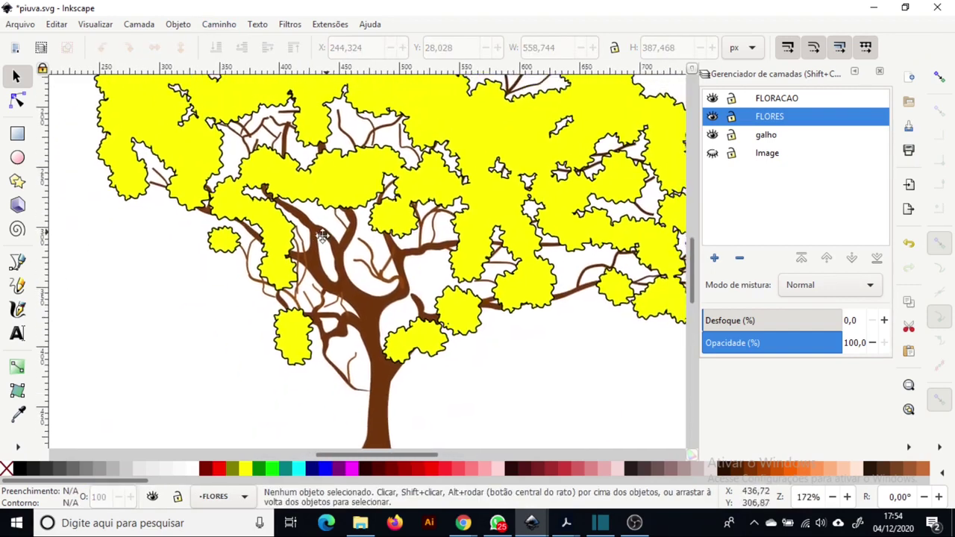
pyautogui.scroll(-1, 360, 243)
pyautogui.scroll(-1, 360, 242)
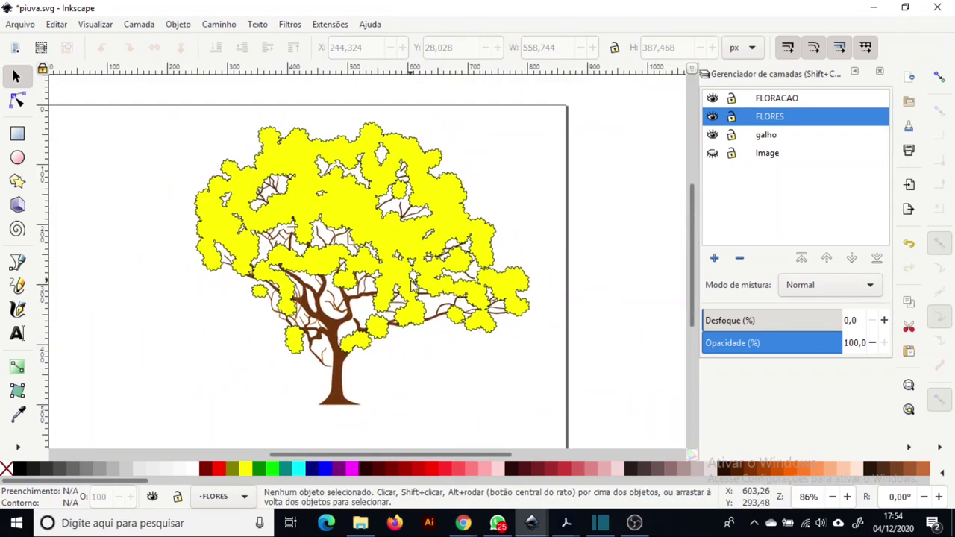
# - Hide the reference photo and inspect the yellow canopy's nodes
pyautogui.click(713, 153)
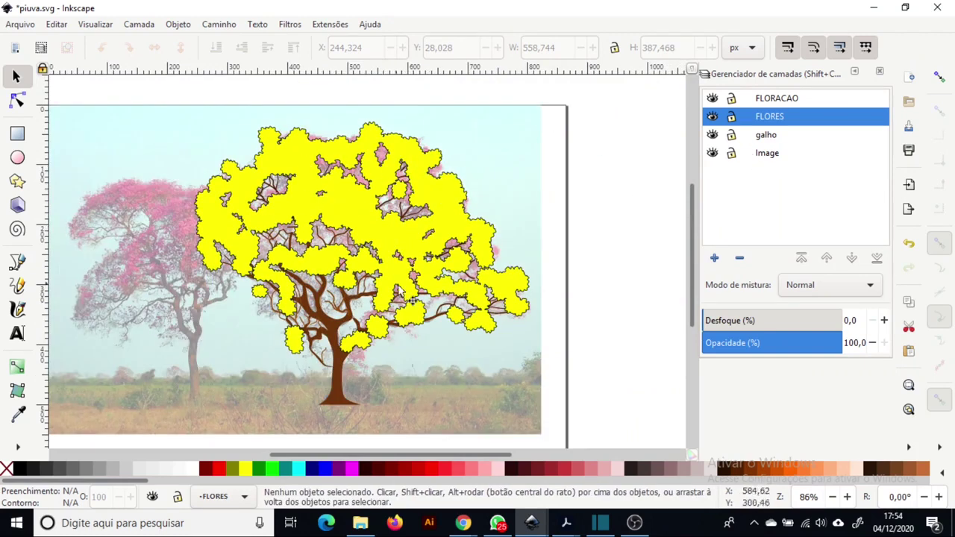
pyautogui.click(712, 153)
pyautogui.click(262, 303)
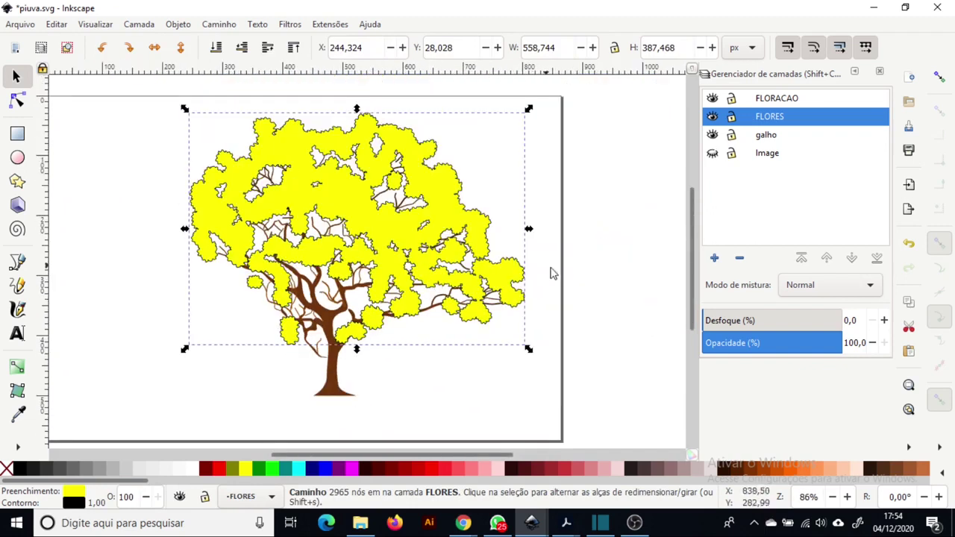
pyautogui.click(551, 273)
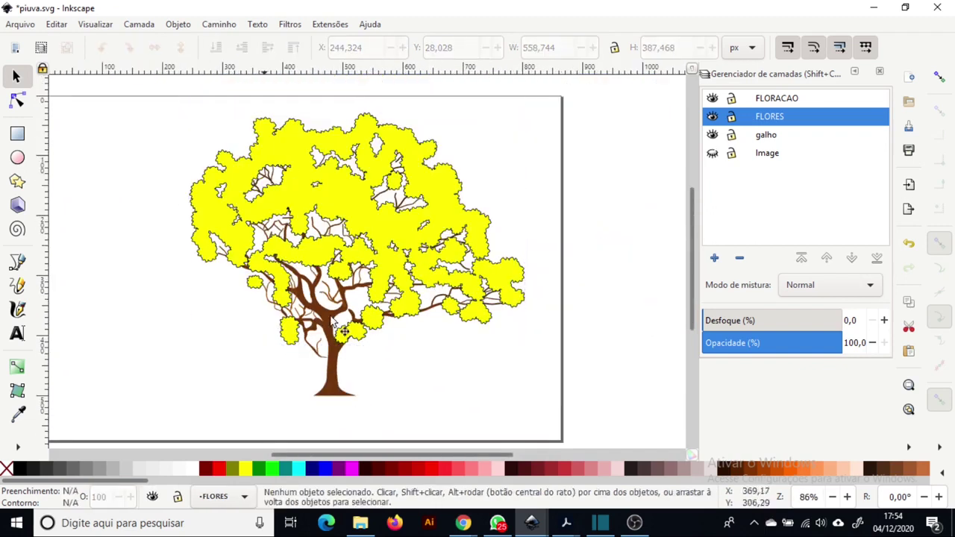
pyautogui.click(253, 282)
pyautogui.press('n')
pyautogui.scroll(5, 280, 285)
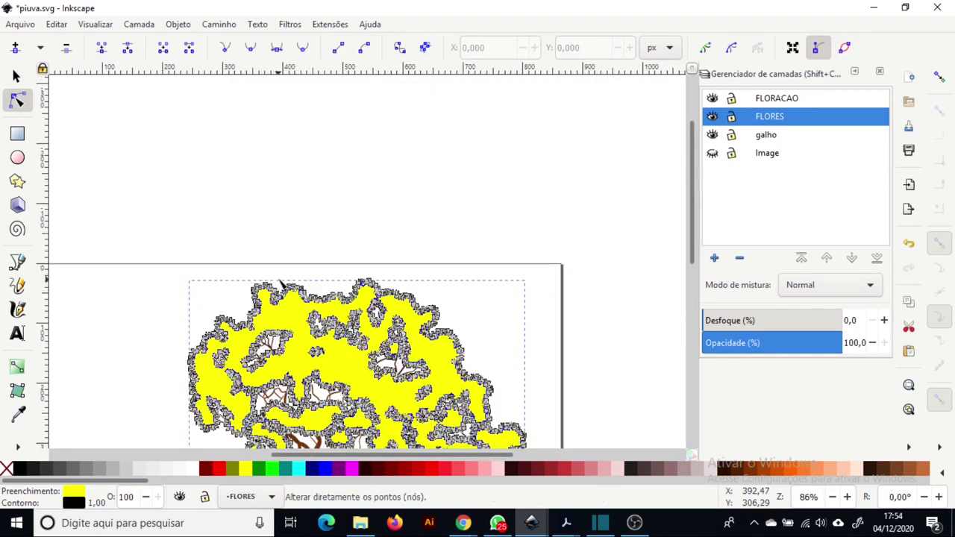
pyautogui.scroll(-5, 281, 285)
pyautogui.press('s')
# - Break a copy of the canopy left of the tree into pieces, keeping one olive blob
pyautogui.click(431, 235)
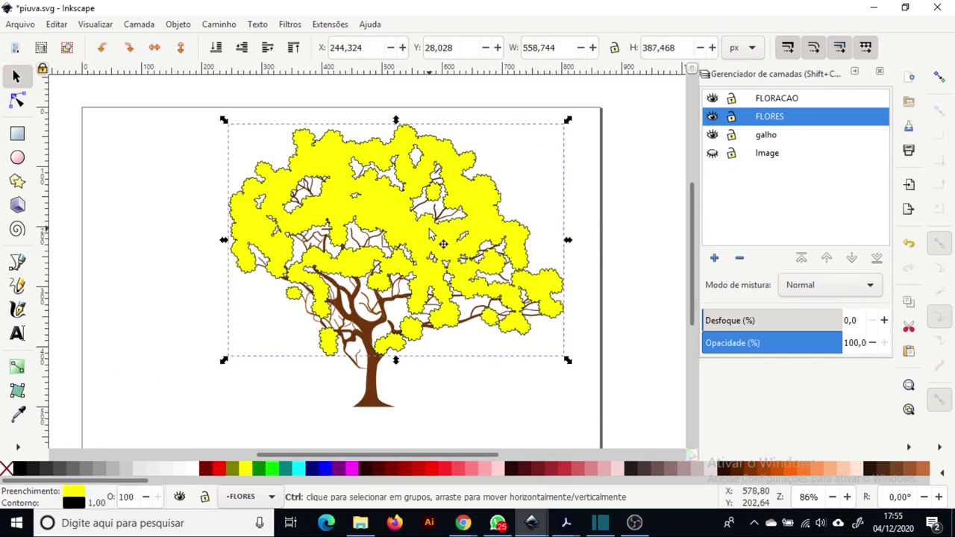
pyautogui.moveTo(443, 243); pyautogui.dragTo(223, 75)
pyautogui.click(218, 24)
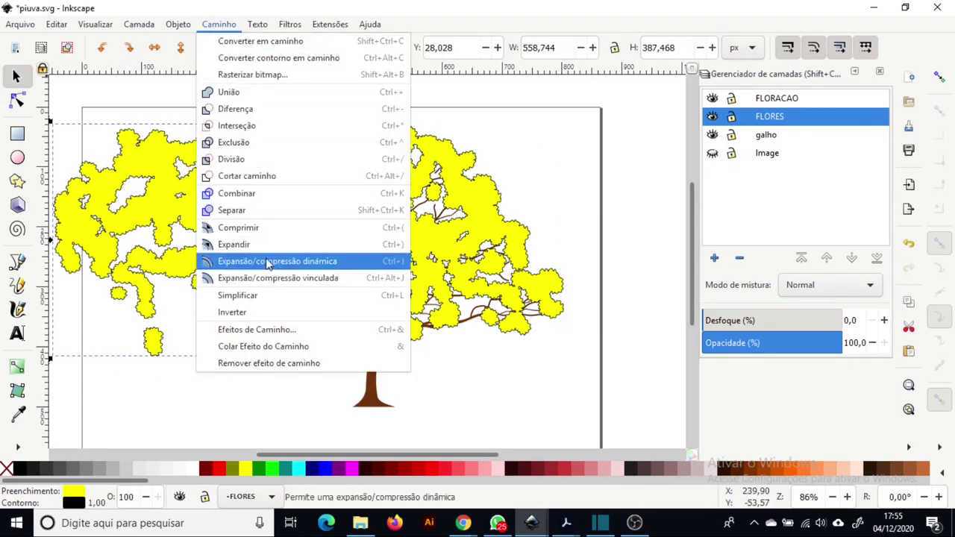
pyautogui.click(253, 211)
pyautogui.press('Delete')
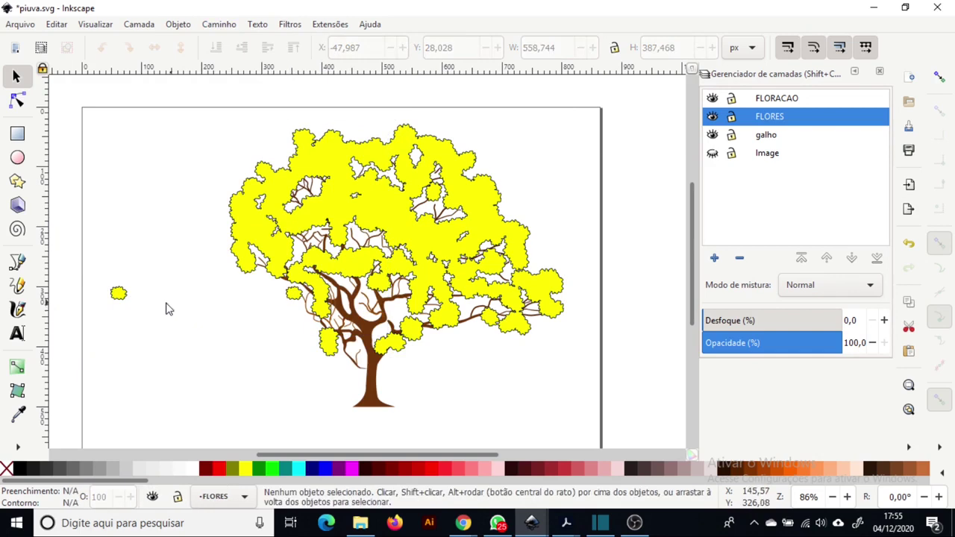
pyautogui.moveTo(118, 294); pyautogui.dragTo(119, 280)
pyautogui.click(232, 469)
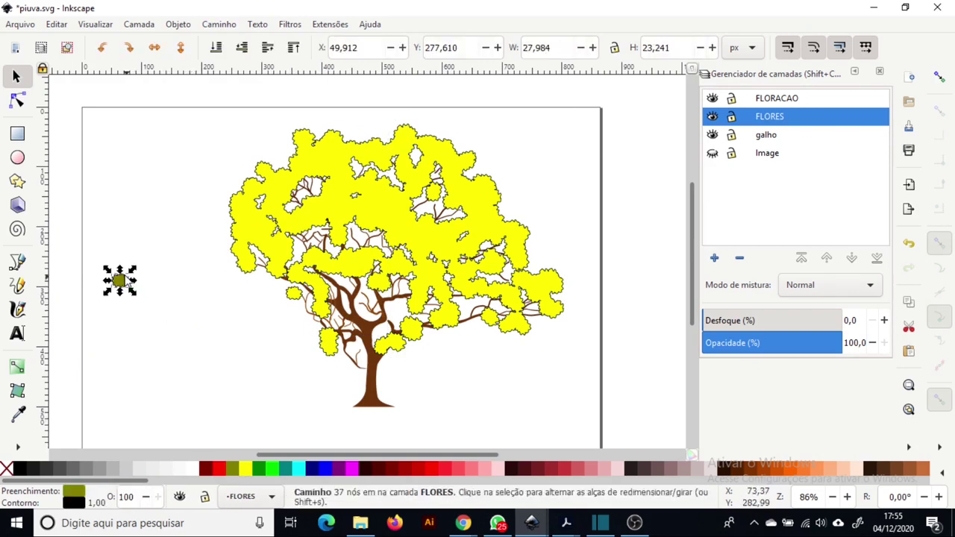
# - Show the reference photo and spray olive blob clones across the upper canopy
pyautogui.press('a')
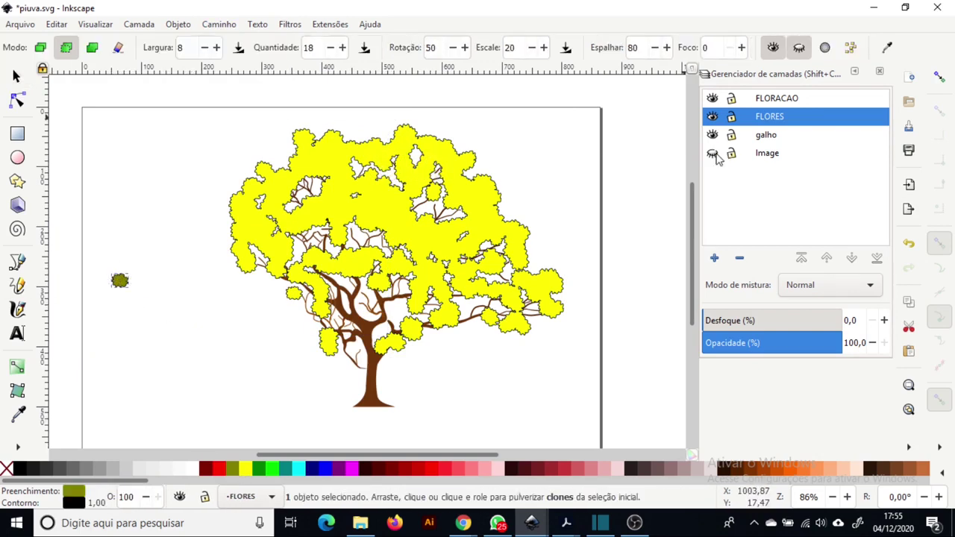
pyautogui.click(713, 153)
pyautogui.moveTo(359, 168)
pyautogui.mouseDown()
pyautogui.moveTo(411, 160)
pyautogui.moveTo(376, 176)
pyautogui.moveTo(390, 176)
pyautogui.moveTo(326, 230)
pyautogui.moveTo(492, 252)
pyautogui.mouseUp()
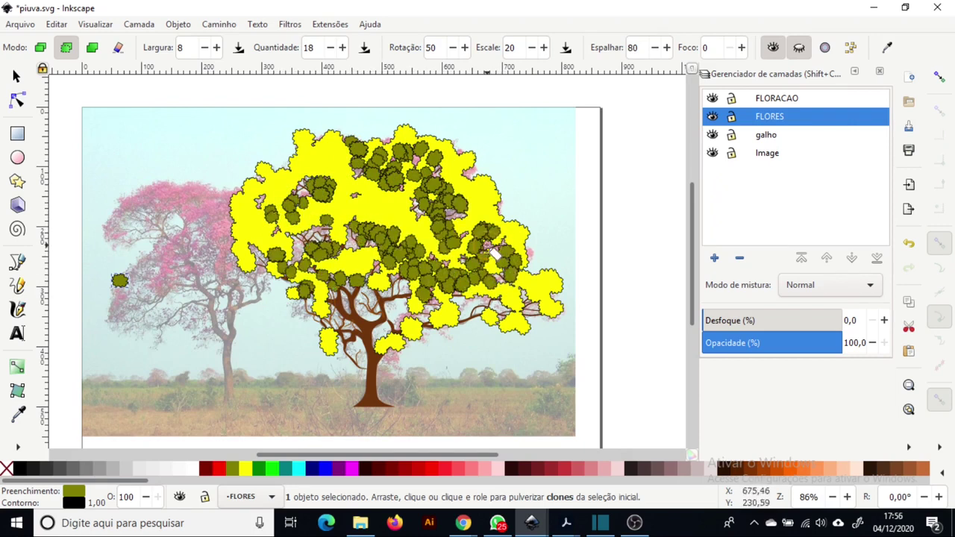
pyautogui.moveTo(493, 252); pyautogui.dragTo(297, 261)
# - Select the sprayed olive clones and union them into a single path
pyautogui.press('s')
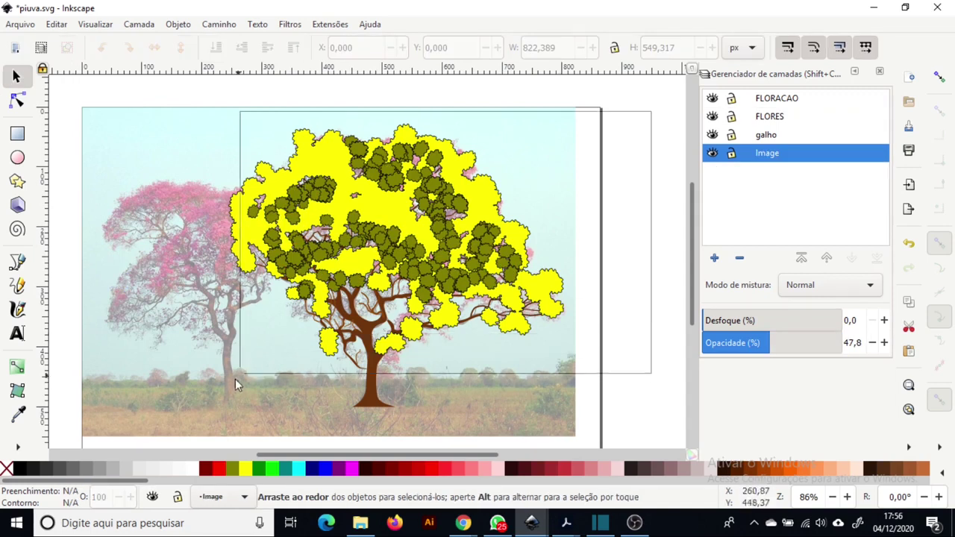
pyautogui.moveTo(235, 378); pyautogui.dragTo(203, 390)
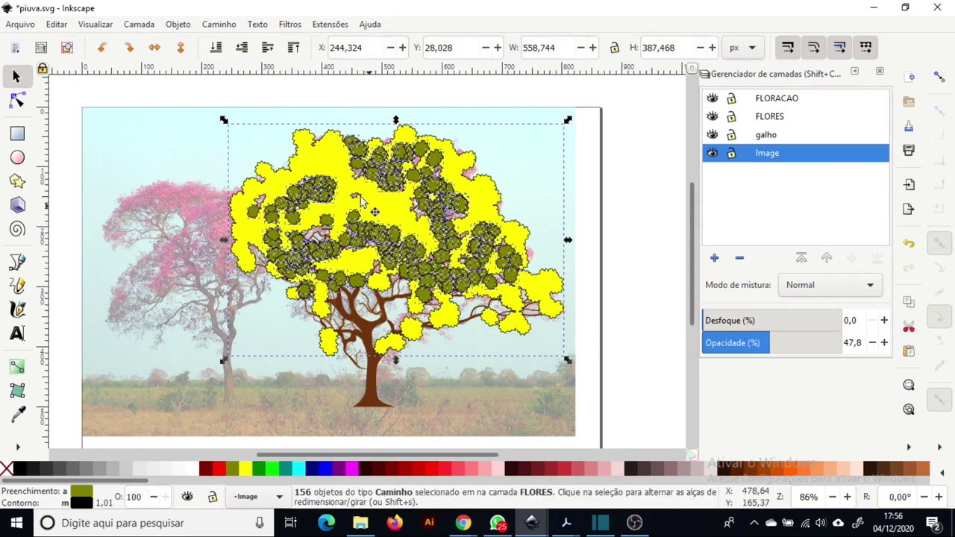
pyautogui.keyDown('shift'); pyautogui.click(326, 157); pyautogui.keyUp('shift')
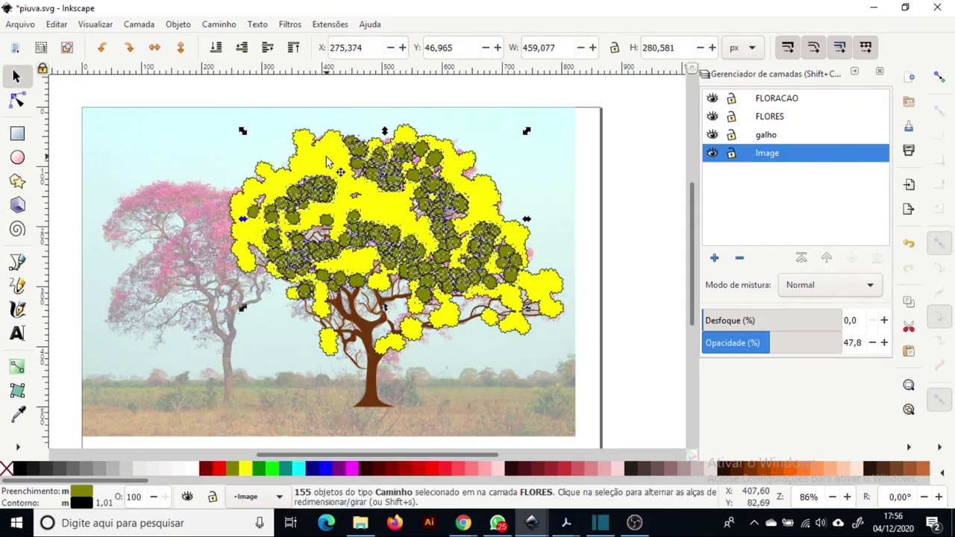
pyautogui.click(217, 24)
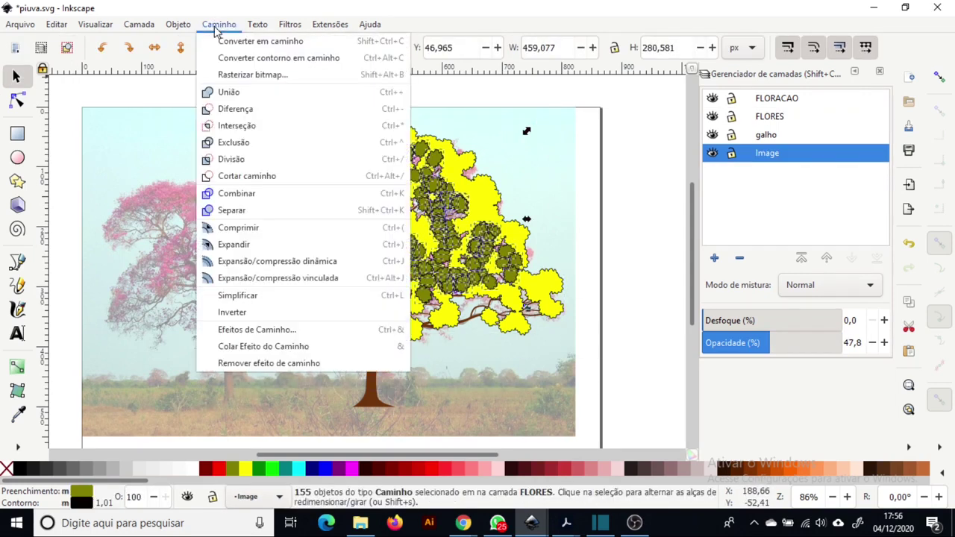
pyautogui.click(275, 102)
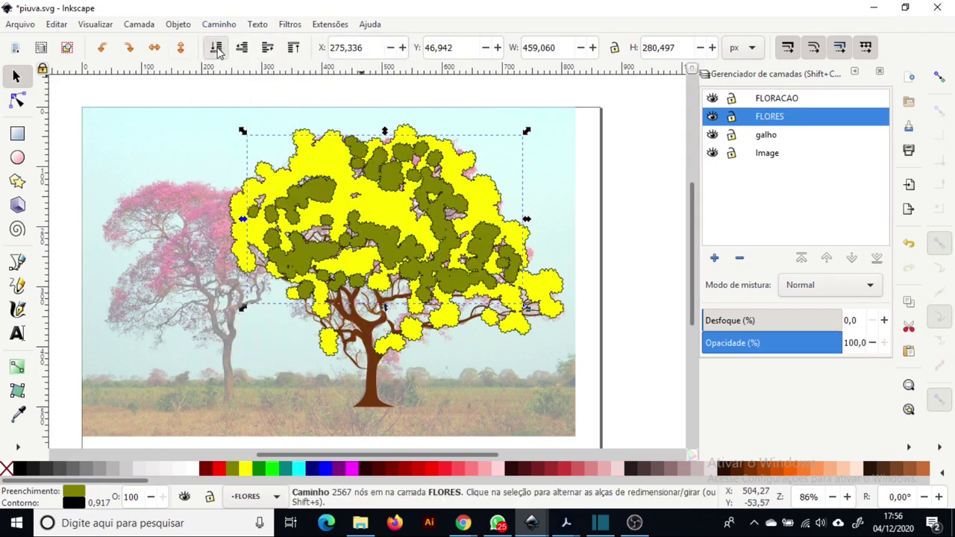
# - Lower the merged path's HSL lightness to a darker mustard yellow
pyautogui.hotkey('shift', 'ctrl', 'f')
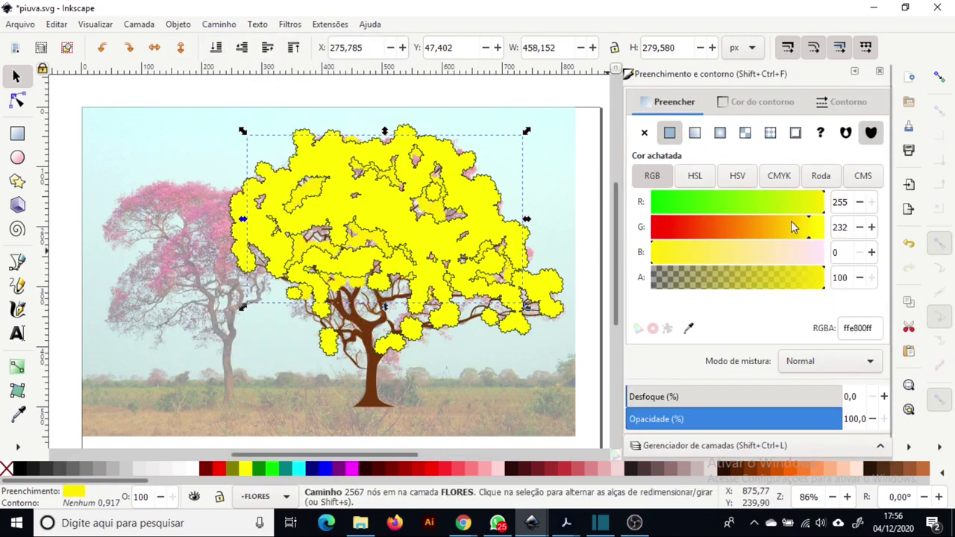
pyautogui.click(695, 175)
pyautogui.moveTo(737, 252); pyautogui.dragTo(723, 252)
# - Hide the reference photo layer and select the darker shading path
pyautogui.click(412, 221)
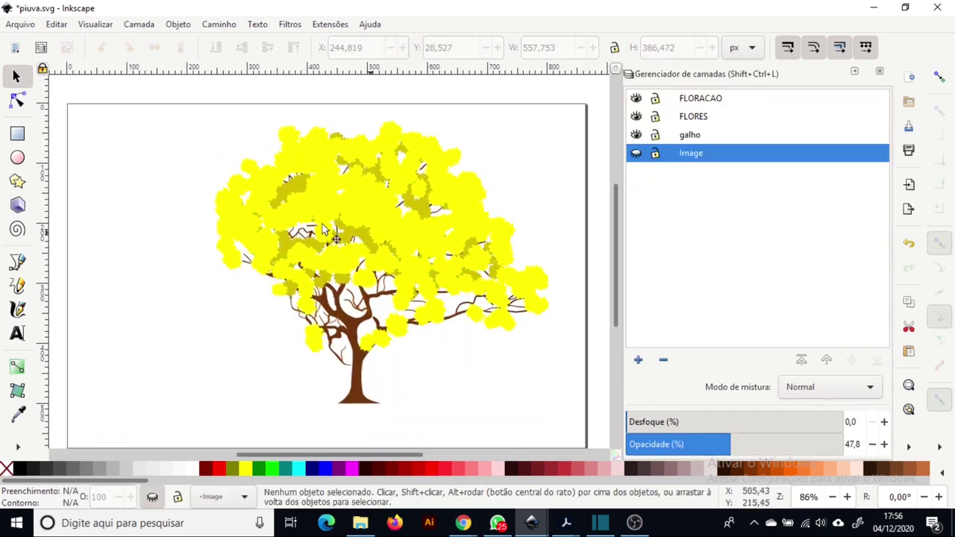
pyautogui.hscroll(1, 313, 224)
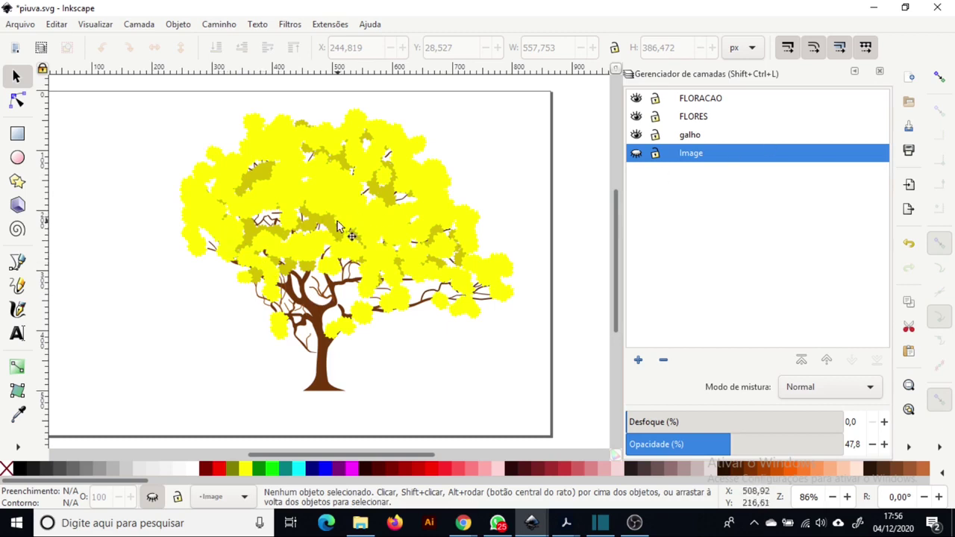
pyautogui.scroll(1, 336, 257)
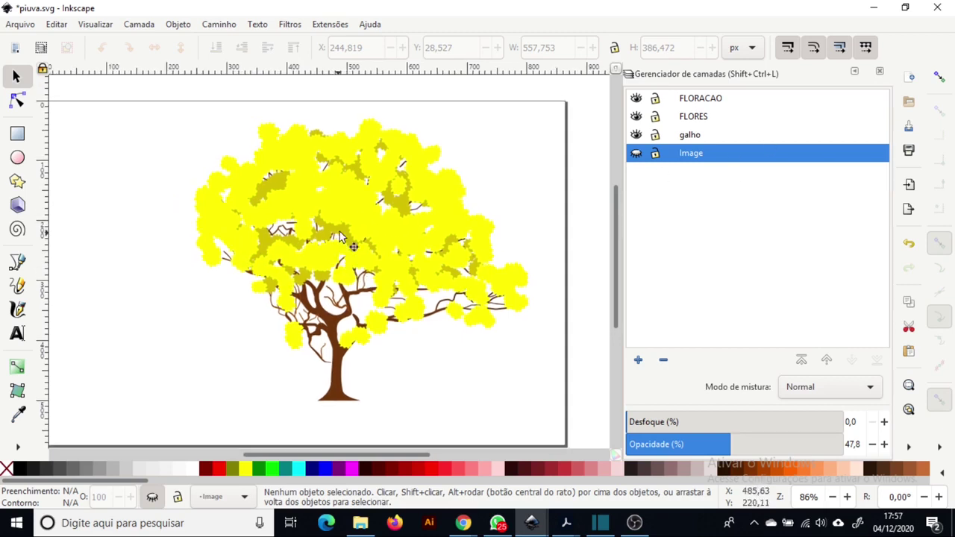
pyautogui.click(422, 218)
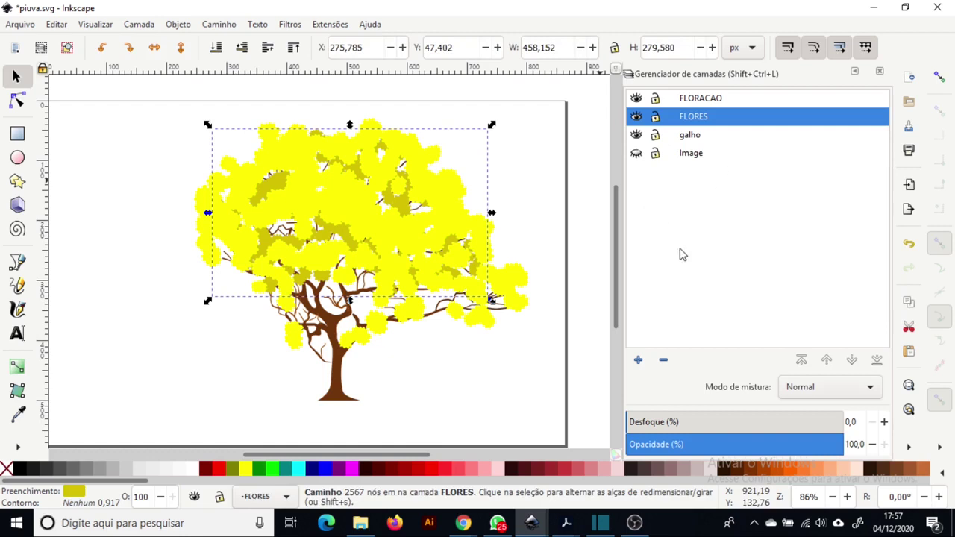
# - Add a new layer named SOMBRA placed just above the Image layer
pyautogui.click(639, 361)
pyautogui.write('S')
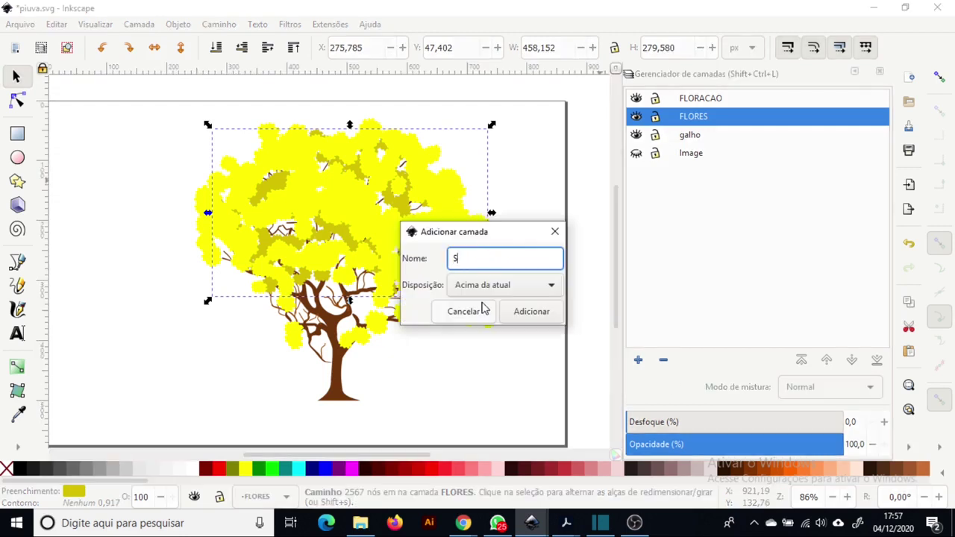
pyautogui.write('OMBRA]')
pyautogui.press('Return')
pyautogui.click(826, 360)
# - Move the darker shading path onto the SOMBRA layer
pyautogui.click(406, 211)
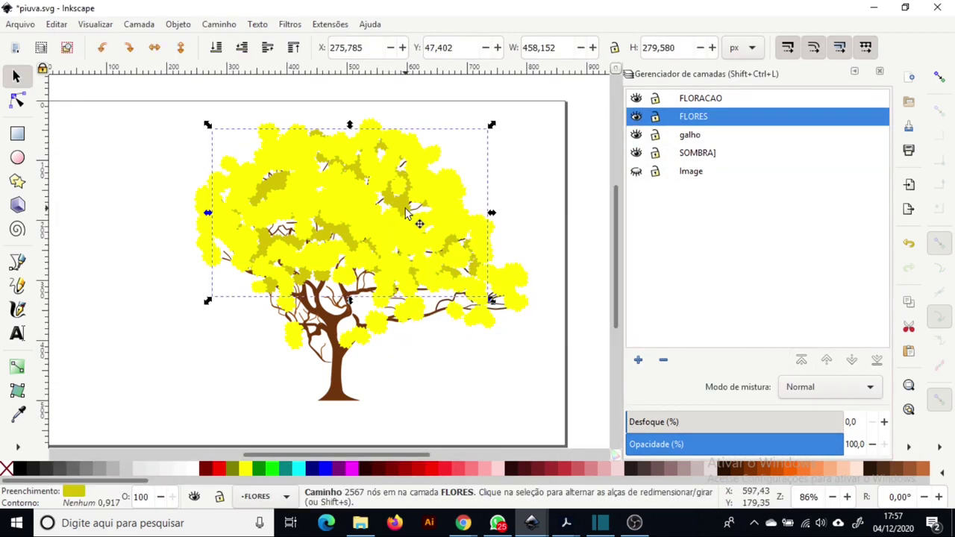
pyautogui.rightClick(416, 219)
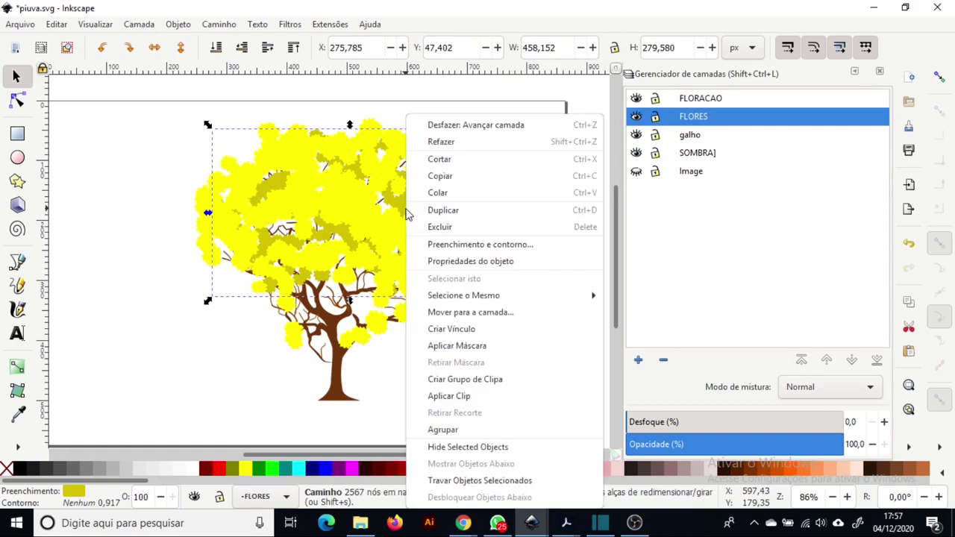
pyautogui.click(516, 314)
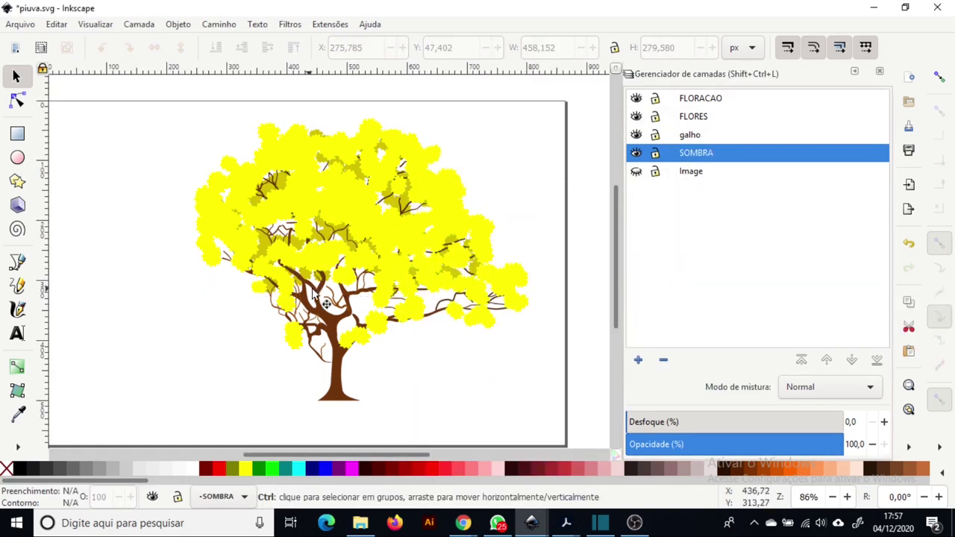
pyautogui.keyDown('ctrl'); pyautogui.scroll(1, 355, 286); pyautogui.keyUp('ctrl')
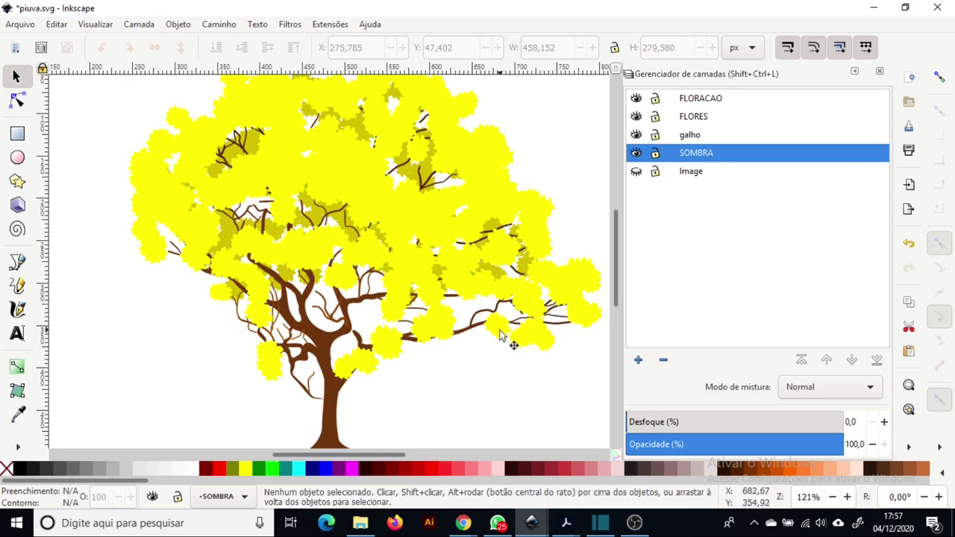
# - Check the crown shape listed for Piúva Roxa in the vegetation spreadsheet
pyautogui.hotkey('alt', 'Tab')
pyautogui.click(836, 408)
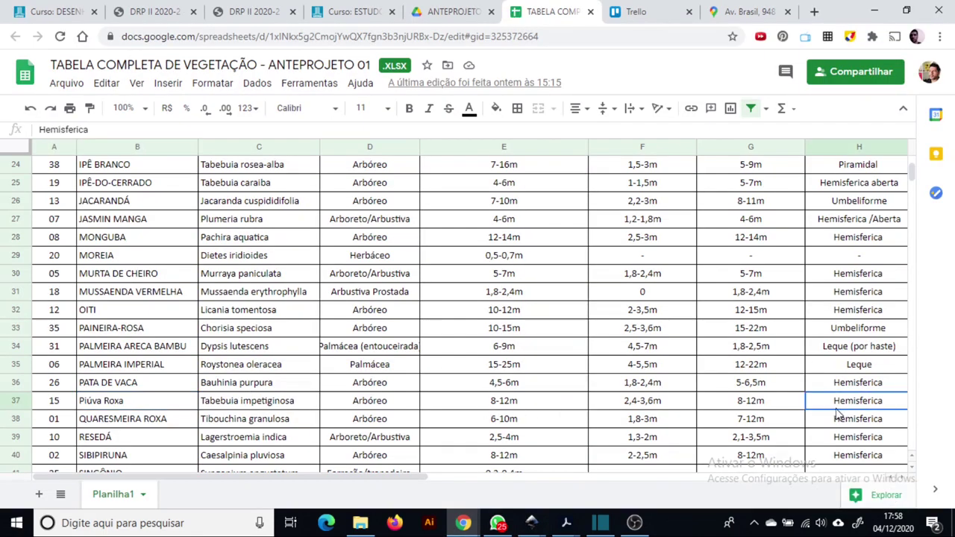
pyautogui.hotkey('alt', 'Tab')
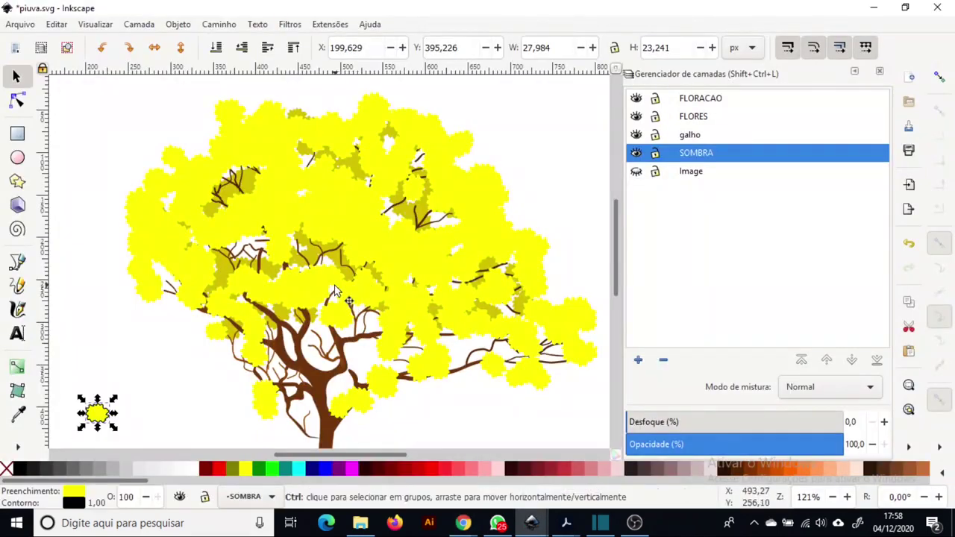
# - Spray copies of the small yellow blob along the canopy's left edge and merge them into the FLORES path
pyautogui.keyDown('ctrl'); pyautogui.scroll(-1, 457, 313); pyautogui.keyUp('ctrl')
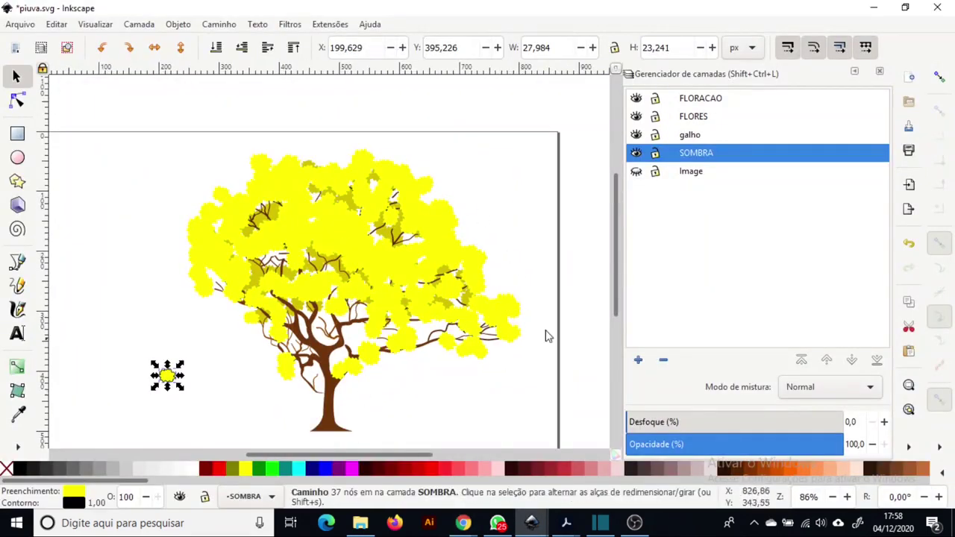
pyautogui.click(504, 318)
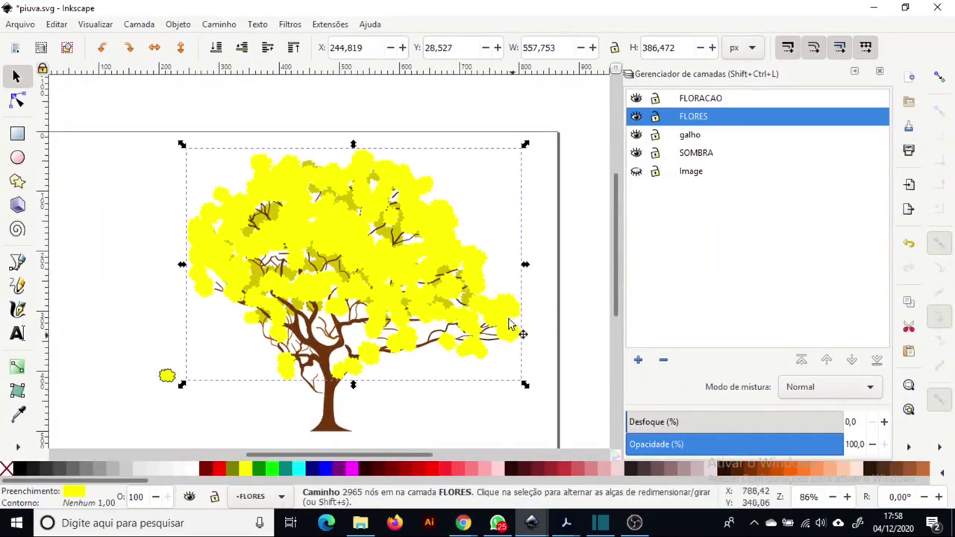
pyautogui.click(169, 377)
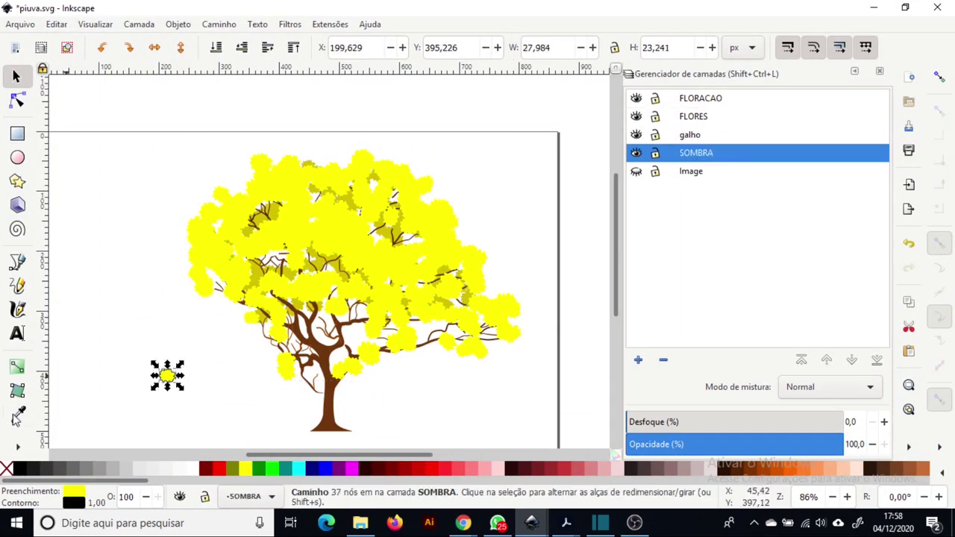
pyautogui.press('a')
pyautogui.moveTo(186, 284); pyautogui.dragTo(254, 340)
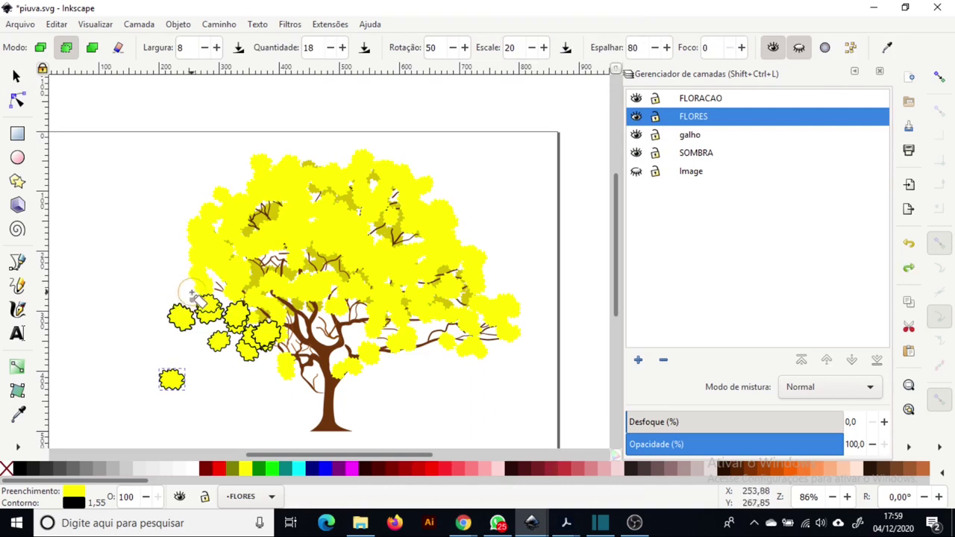
pyautogui.press('s')
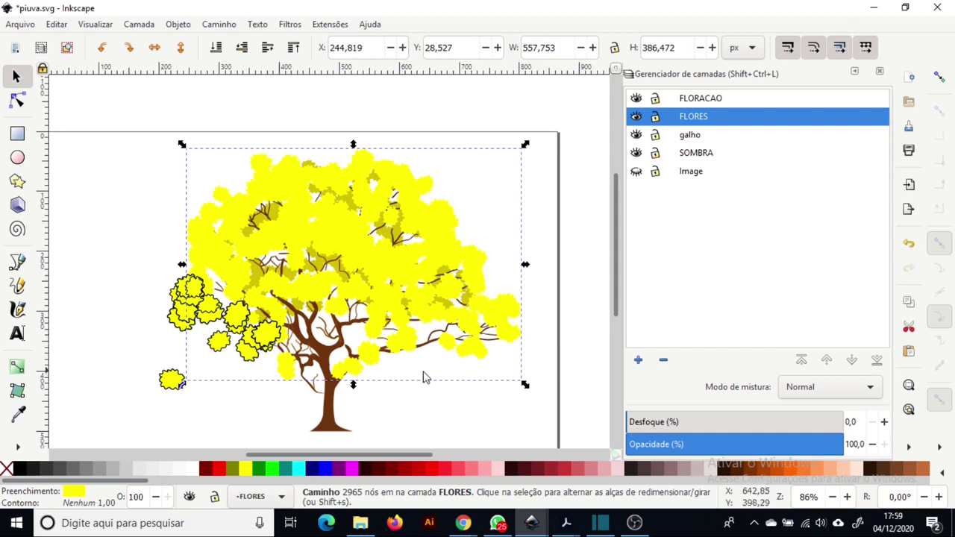
pyautogui.hotkey('ctrl', 'z')
pyautogui.press('-')
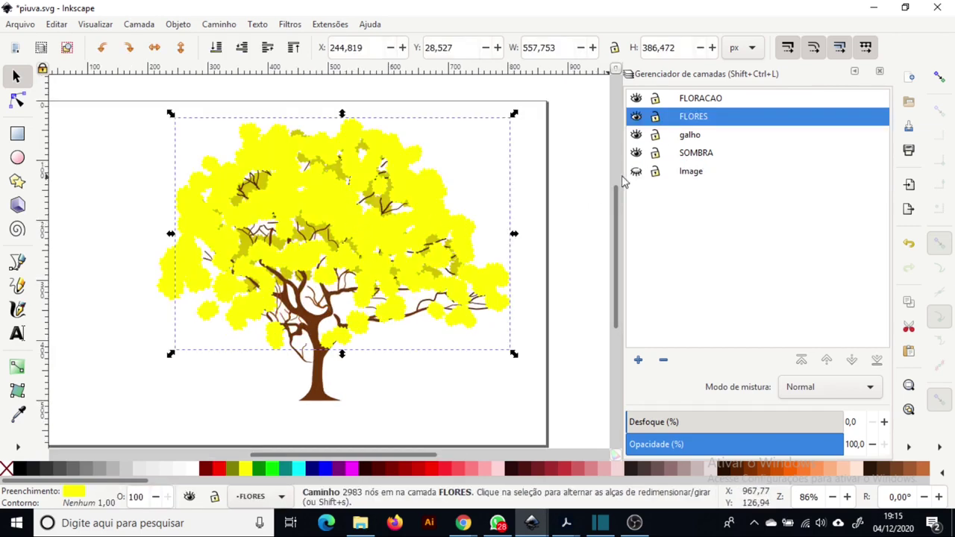
# - Fill the yellow FLORES flower shapes with white
pyautogui.click(636, 172)
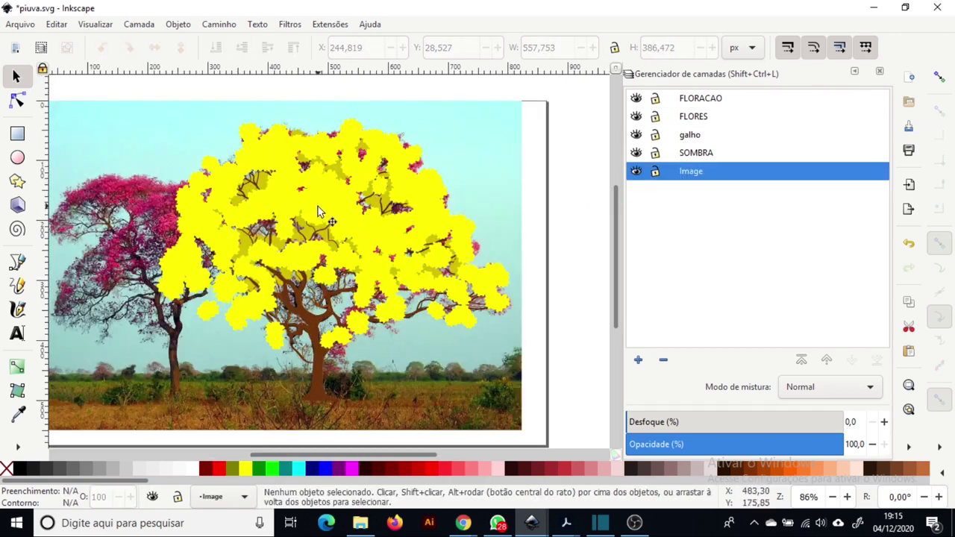
pyautogui.click(318, 212)
pyautogui.hotkey('ctrl', 'shift', 'k')
pyautogui.click(248, 301)
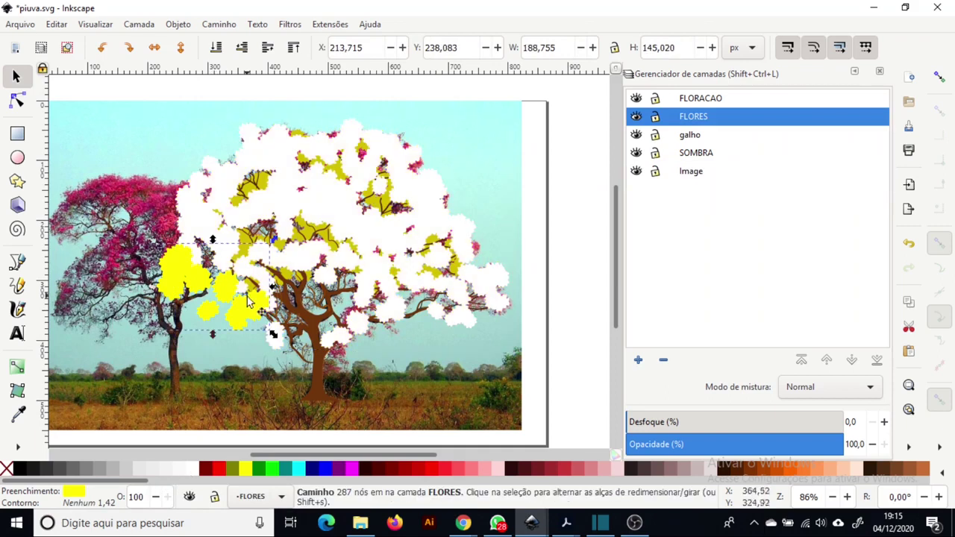
pyautogui.click(192, 468)
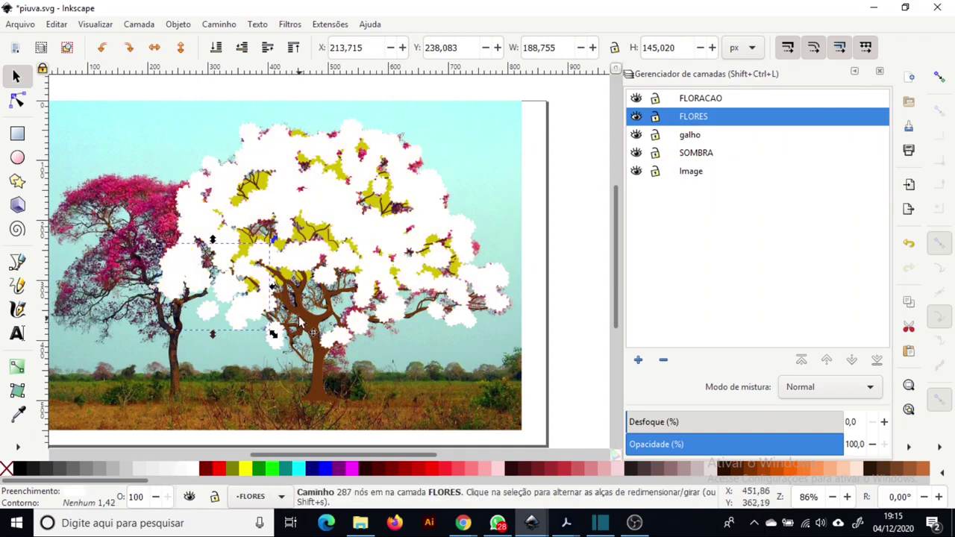
# - Lock the galho layer and fill the SOMBRA shadow shapes with grey
pyautogui.click(303, 346)
pyautogui.click(656, 135)
pyautogui.click(440, 268)
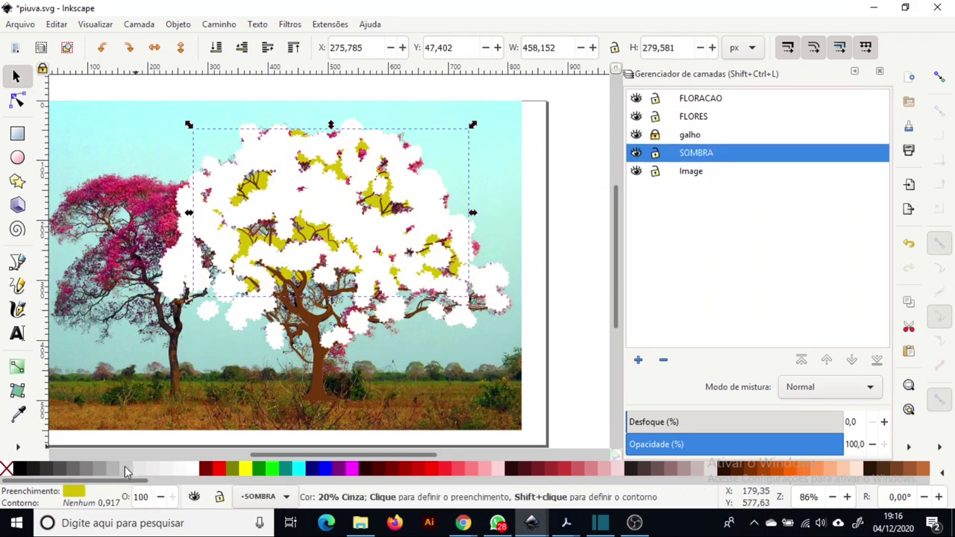
pyautogui.click(112, 474)
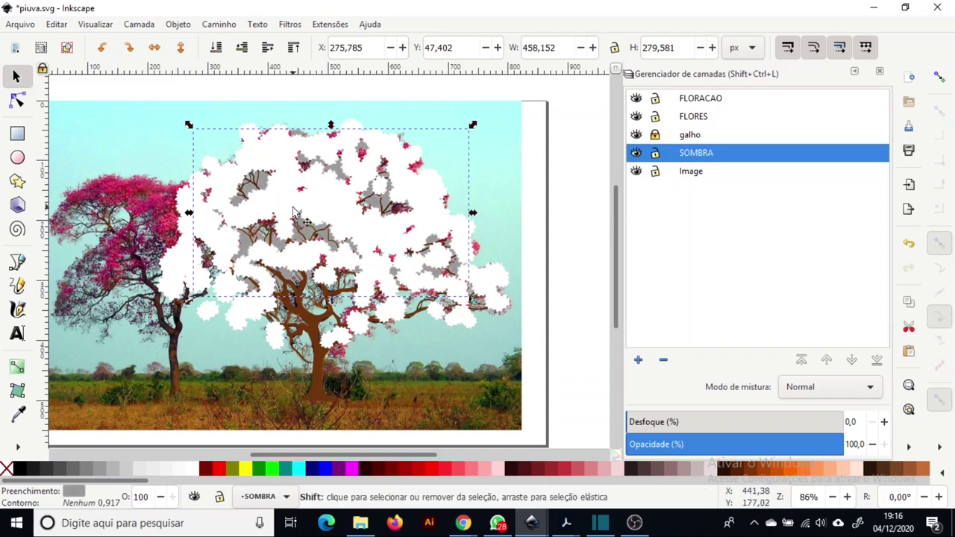
# - Select further shapes and the trunk-and-branches group, then clear the selection
pyautogui.keyDown('shift'); pyautogui.click(211, 265); pyautogui.keyUp('shift')
pyautogui.keyDown('shift'); pyautogui.click(159, 290); pyautogui.keyUp('shift')
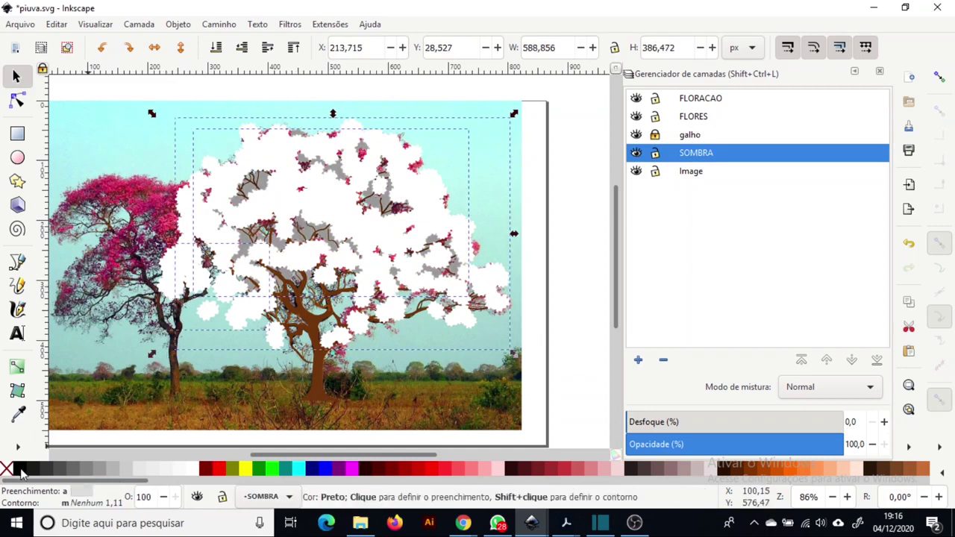
pyautogui.click(329, 399)
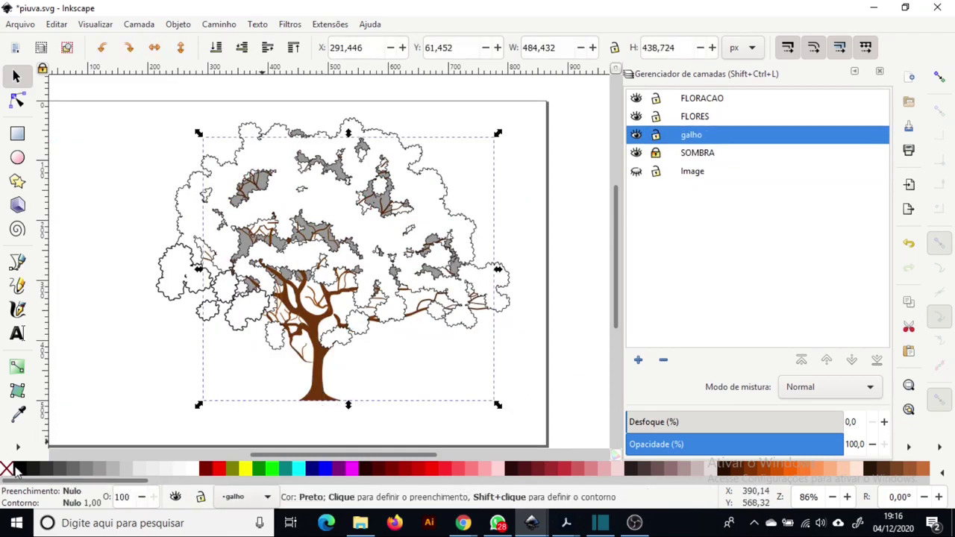
pyautogui.click(17, 468)
pyautogui.press('Escape')
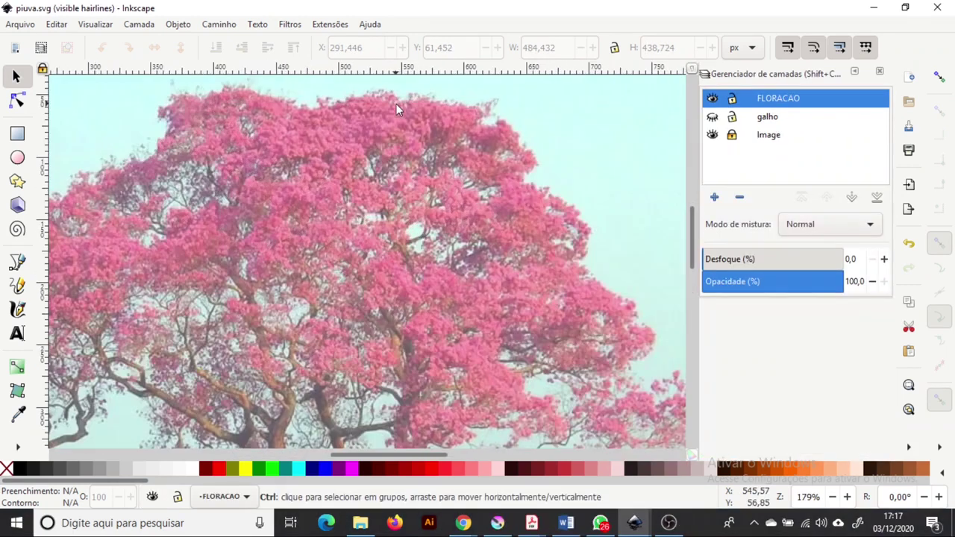
# - Zoom to the canopy edge and draw a tiny black circle in the sky on FLORACAO
pyautogui.scroll(1, 396, 103)
pyautogui.scroll(1, 455, 110)
pyautogui.scroll(1, 455, 109)
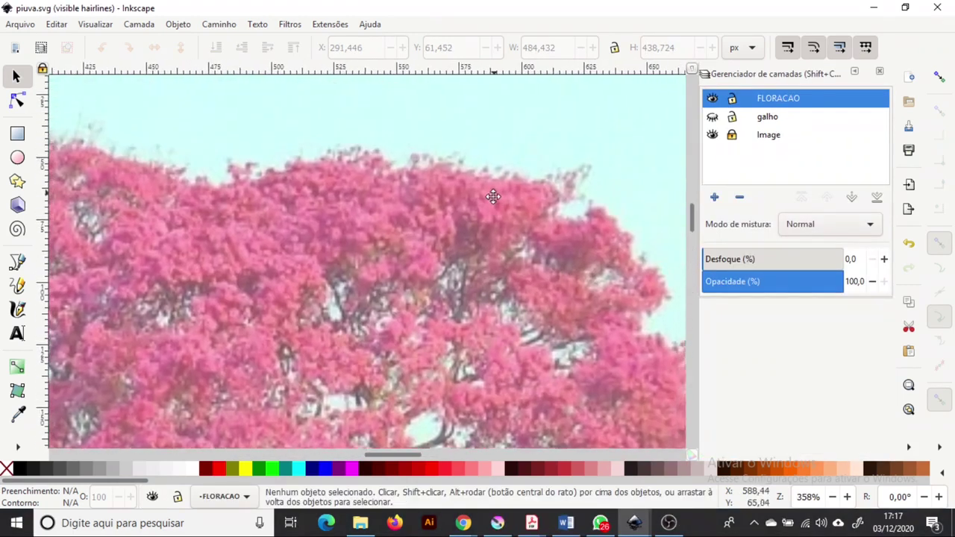
pyautogui.scroll(-1, 281, 203)
pyautogui.scroll(-1, 320, 160)
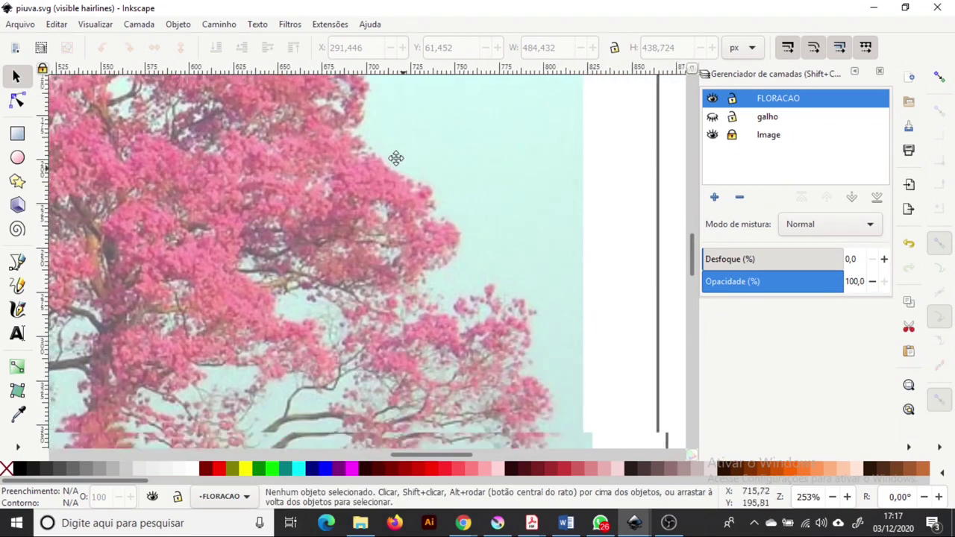
pyautogui.hscroll(6, 394, 156)
pyautogui.scroll(-3, 394, 156)
pyautogui.scroll(2, 393, 137)
pyautogui.hscroll(-1, 392, 137)
pyautogui.press('e')
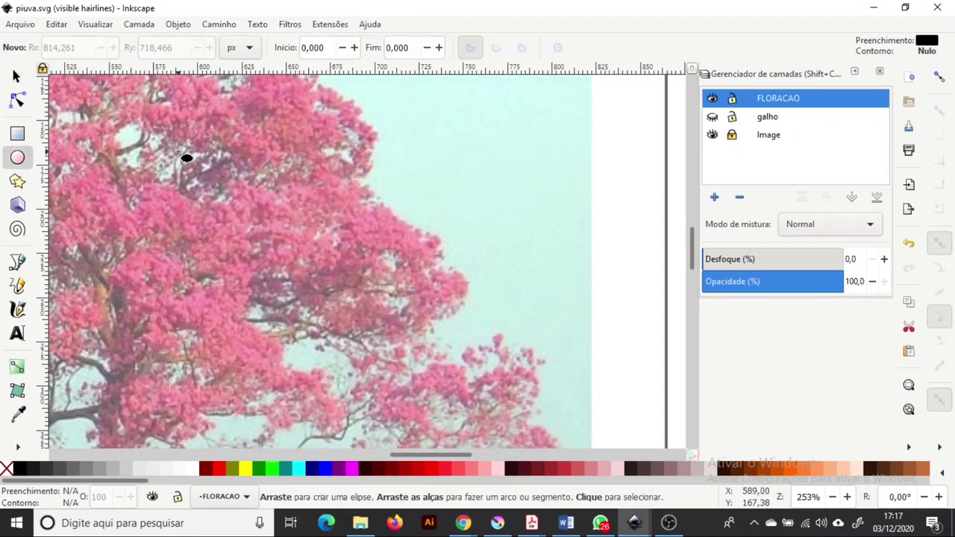
pyautogui.moveTo(499, 117); pyautogui.dragTo(485, 119)
pyautogui.press('s')
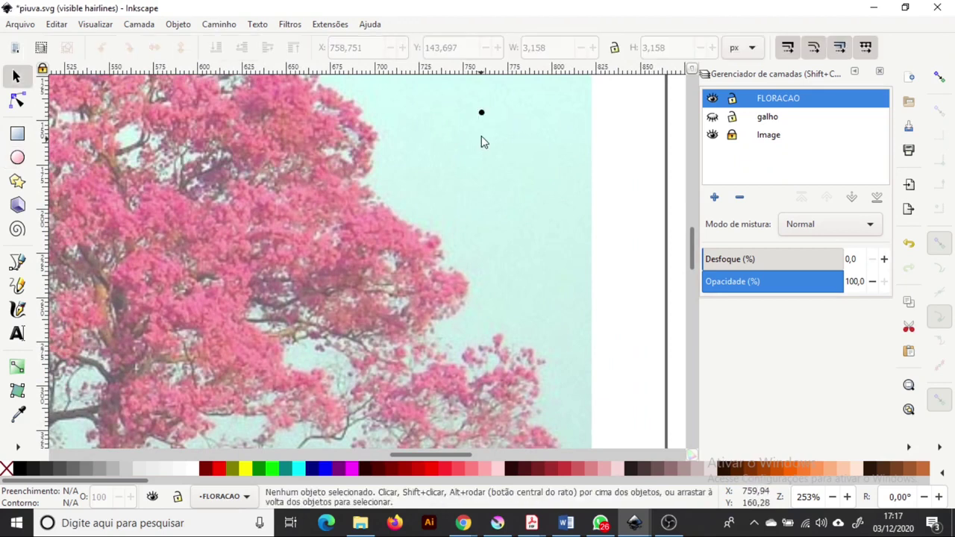
pyautogui.scroll(2, 467, 136)
# - Duplicate the circle into a cluster and colour all dots with pink sampled from the photo
pyautogui.click(462, 135)
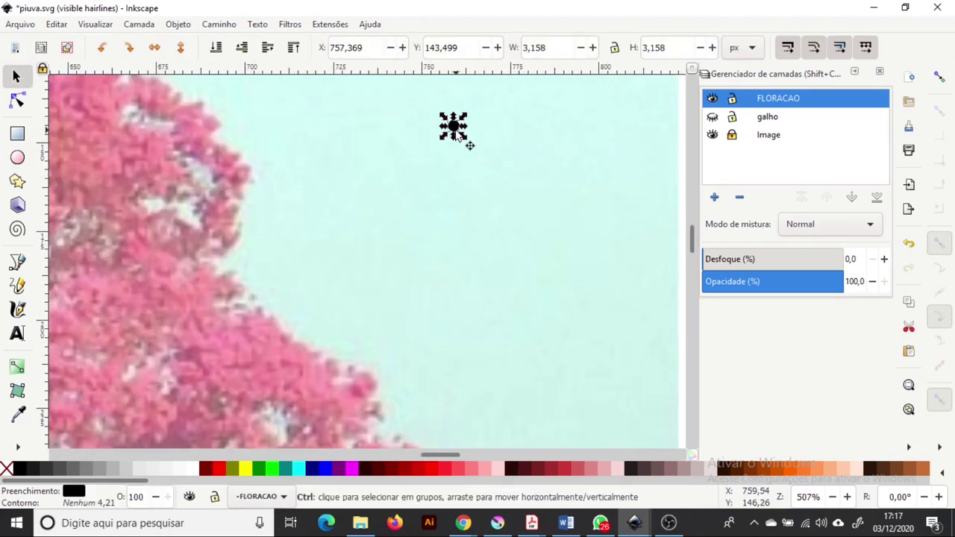
pyautogui.moveTo(462, 135)
pyautogui.mouseDown()
pyautogui.moveTo(442, 135)
pyautogui.moveTo(460, 144)
pyautogui.moveTo(462, 153)
pyautogui.moveTo(448, 155)
pyautogui.moveTo(420, 127)
pyautogui.moveTo(435, 160)
pyautogui.moveTo(488, 164)
pyautogui.moveTo(475, 120)
pyautogui.moveTo(453, 116)
pyautogui.moveTo(464, 170)
pyautogui.mouseUp()
pyautogui.hotkey('ctrl', 'd')
pyautogui.hotkey('ctrl', 'd')
pyautogui.hotkey('ctrl', 'd')
pyautogui.hotkey('ctrl', 'd')
pyautogui.hotkey('ctrl', 'd')
pyautogui.hotkey('ctrl', 'd')
pyautogui.hotkey('ctrl', 'd')
pyautogui.hotkey('ctrl', 'd')
pyautogui.hotkey('ctrl', 'd')
pyautogui.hotkey('ctrl', 'd')
pyautogui.hotkey('ctrl', 'd')
pyautogui.hotkey('ctrl', 'd')
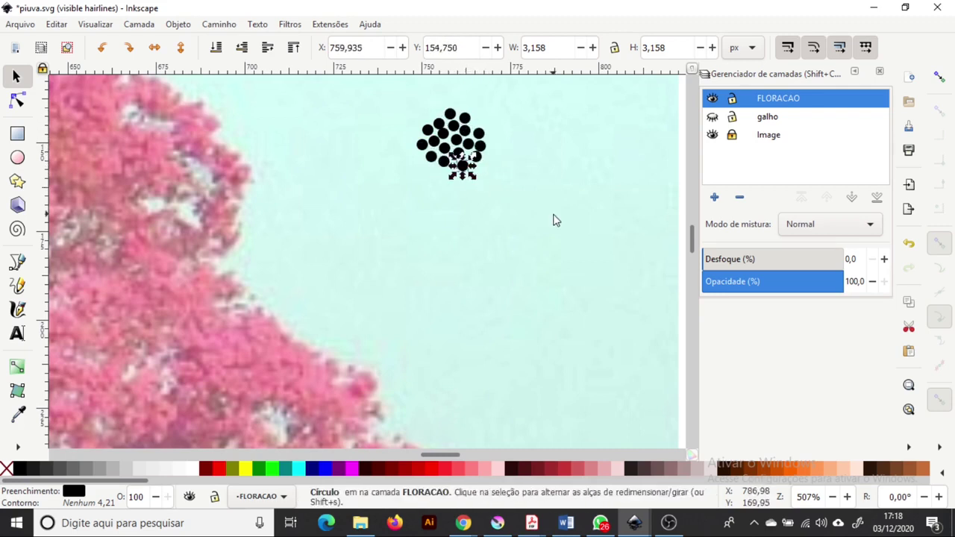
pyautogui.moveTo(379, 87); pyautogui.dragTo(531, 209)
pyautogui.press('d')
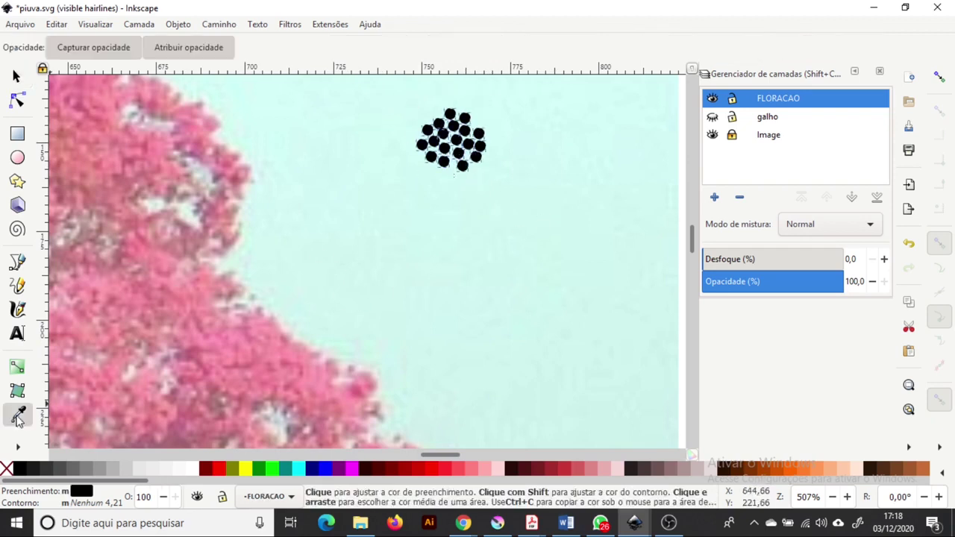
pyautogui.click(174, 267)
pyautogui.click(16, 75)
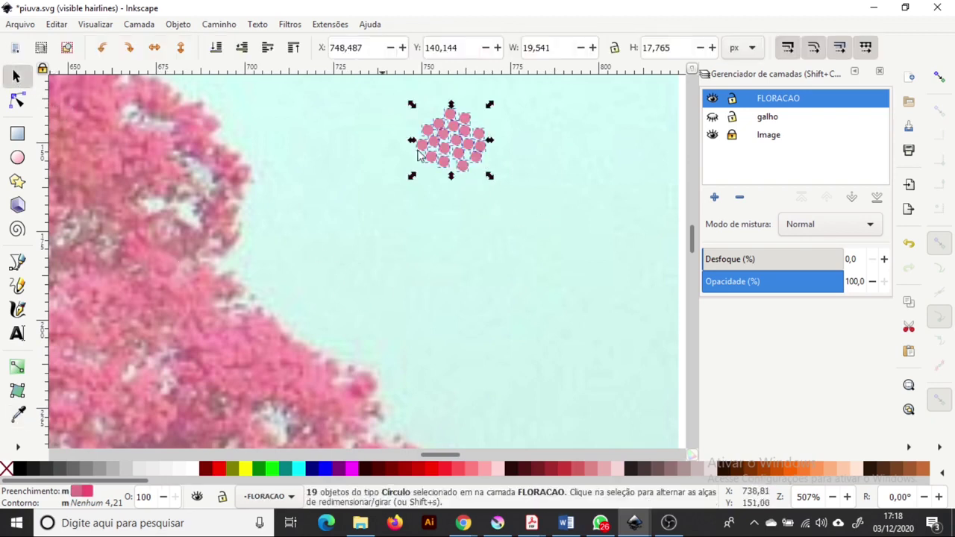
# - Recolour three of the circles with a darker pink sampled from the flower photo
pyautogui.click(426, 145)
pyautogui.keyDown('shift'); pyautogui.click(461, 146); pyautogui.keyUp('shift')
pyautogui.keyDown('shift'); pyautogui.click(464, 166); pyautogui.keyUp('shift')
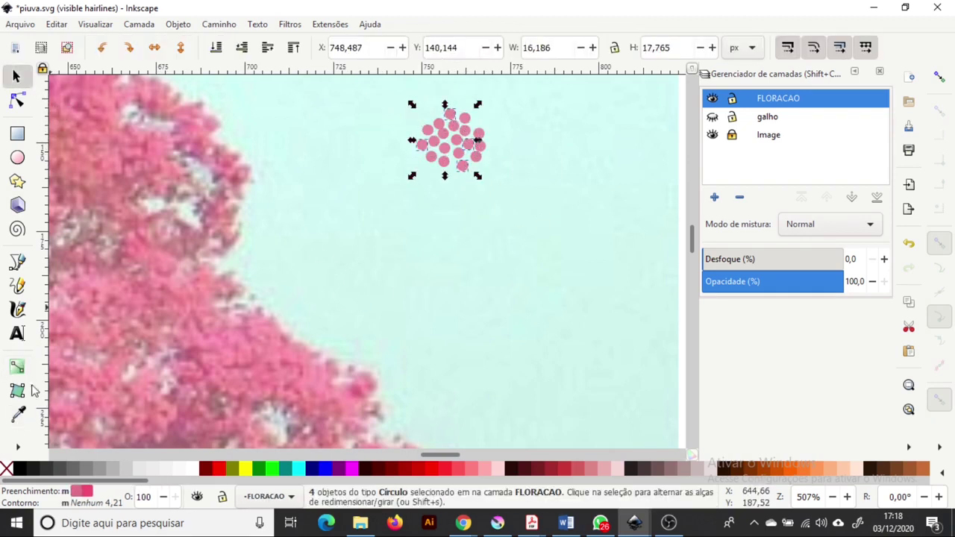
pyautogui.click(19, 416)
pyautogui.click(177, 183)
pyautogui.press('s')
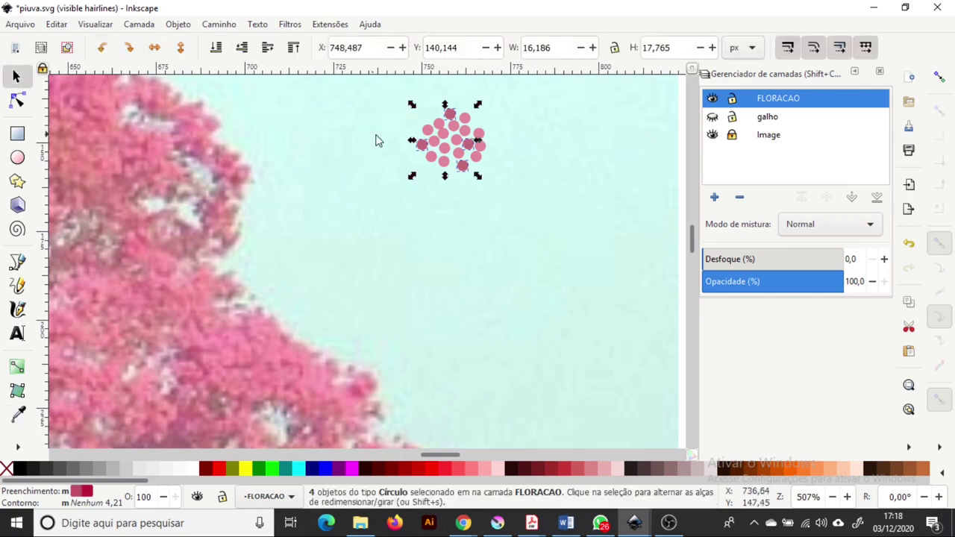
# - Recolour four more circles with another pink sampled from the photo
pyautogui.click(439, 124)
pyautogui.keyDown('shift'); pyautogui.click(478, 134); pyautogui.keyUp('shift')
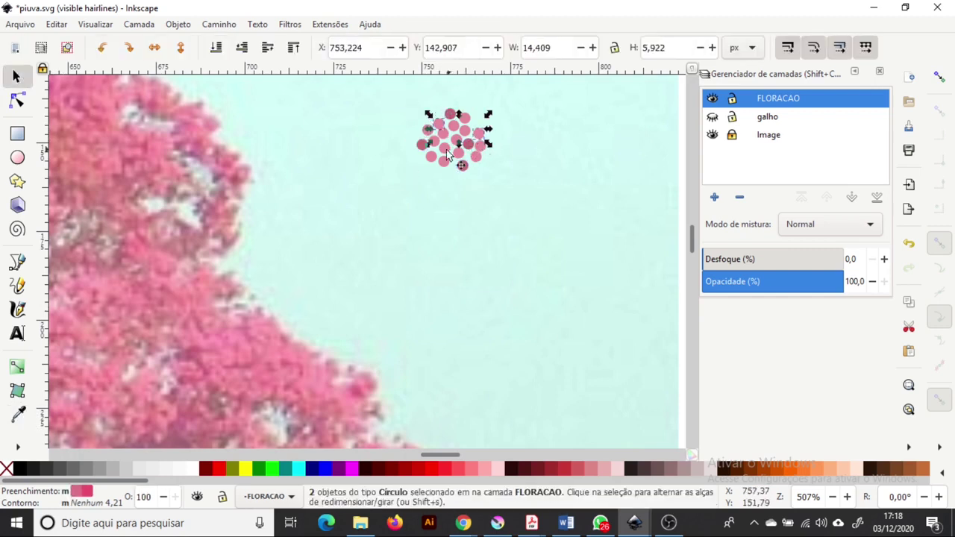
pyautogui.keyDown('shift'); pyautogui.click(422, 144); pyautogui.keyUp('shift')
pyautogui.keyDown('shift'); pyautogui.click(463, 165); pyautogui.keyUp('shift')
pyautogui.click(19, 416)
pyautogui.click(243, 350)
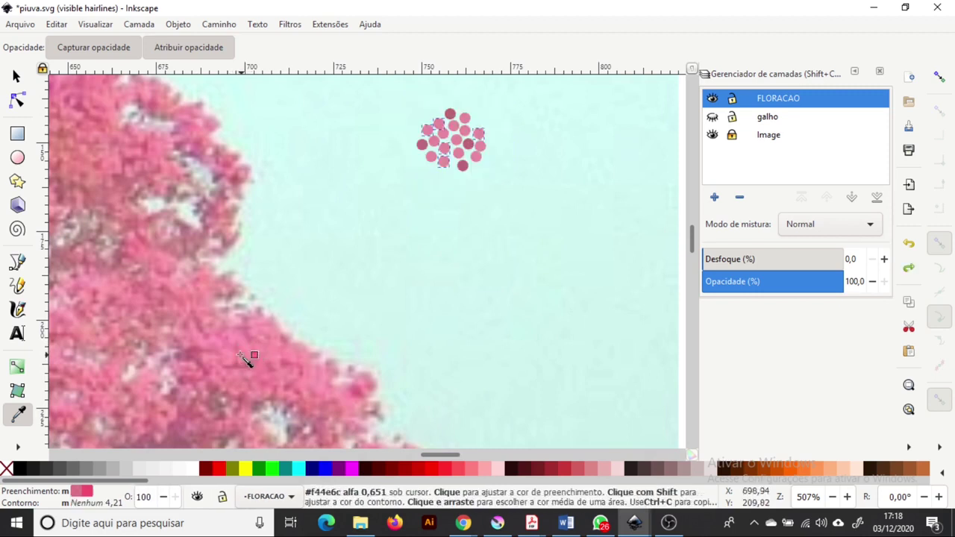
pyautogui.press('s')
# - Give one more circle a sampled pink, then select all and zoom out
pyautogui.keyDown('shift'); pyautogui.click(465, 165); pyautogui.keyUp('shift')
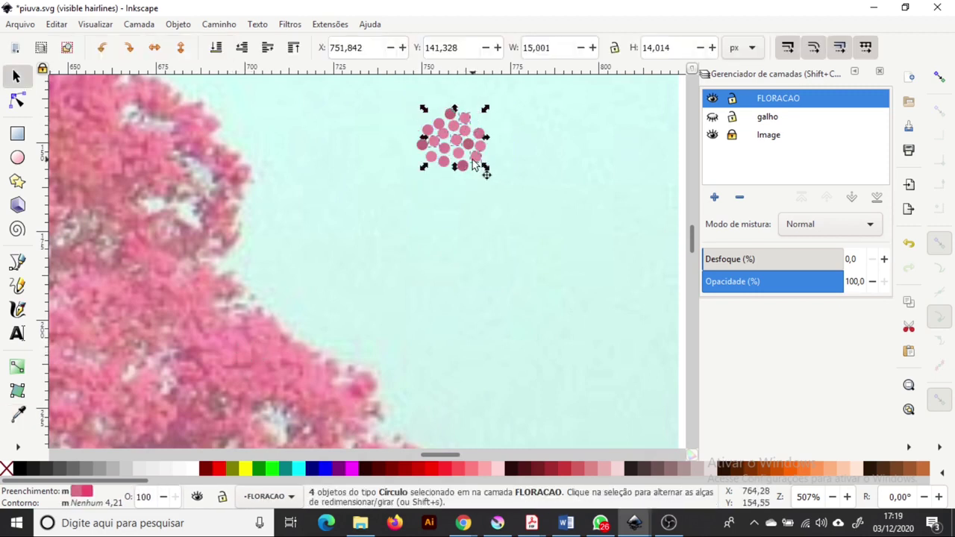
pyautogui.press('d')
pyautogui.click(278, 359)
pyautogui.press('s')
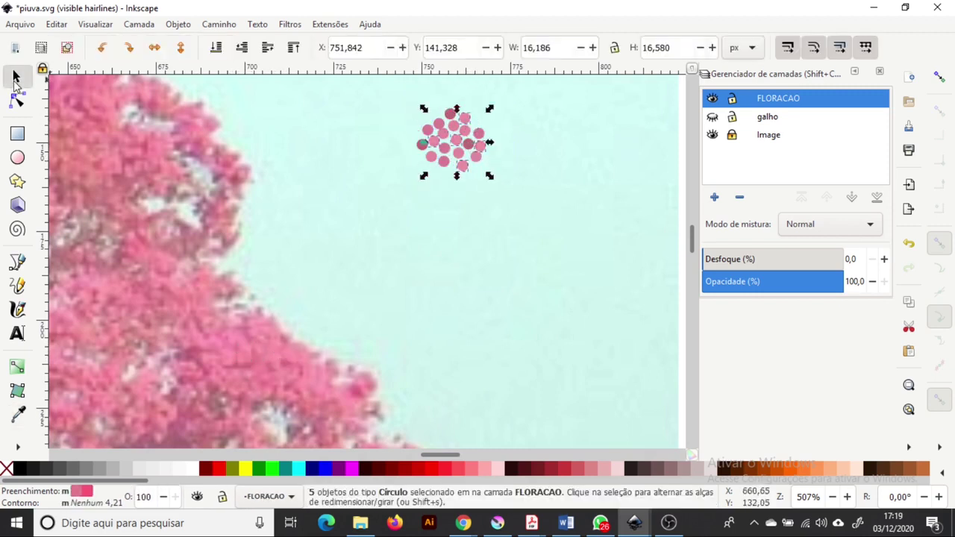
pyautogui.press('Escape')
pyautogui.scroll(-2, 444, 201)
pyautogui.hotkey('ctrl', 'a')
pyautogui.scroll(-3, 507, 262)
# - Switch to the Spray tool, adjust its quantity and set scale variation to 80
pyautogui.click(16, 448)
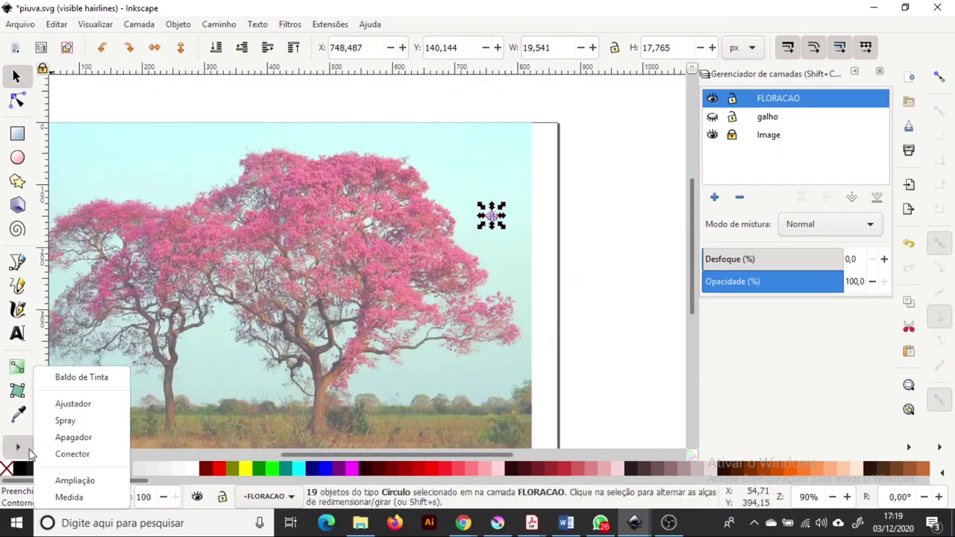
pyautogui.click(112, 437)
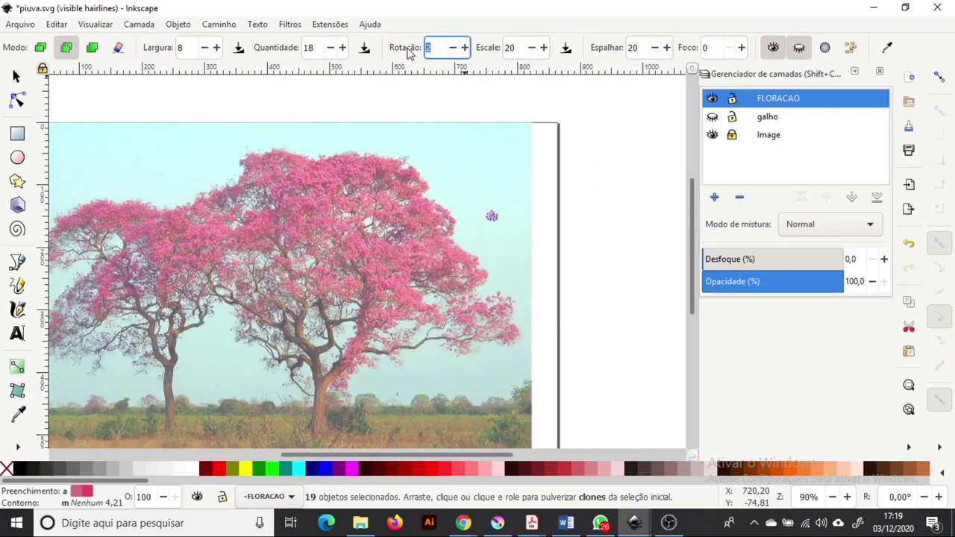
pyautogui.write('2')
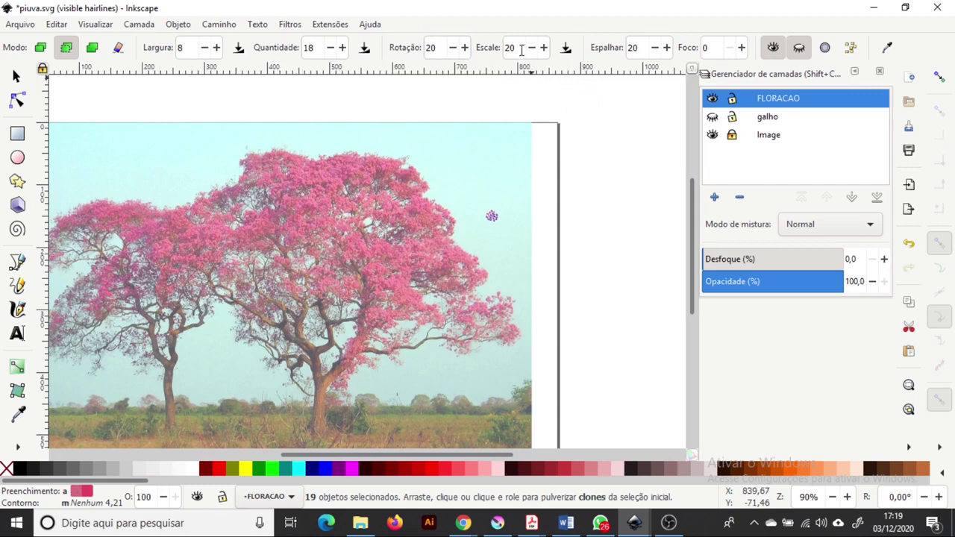
pyautogui.doubleClick(521, 47)
pyautogui.write('80')
# - Test-spray columns of pink dots beside the canopy, then undo them
pyautogui.keyDown('ctrl'); pyautogui.scroll(3, 554, 230); pyautogui.keyUp('ctrl')
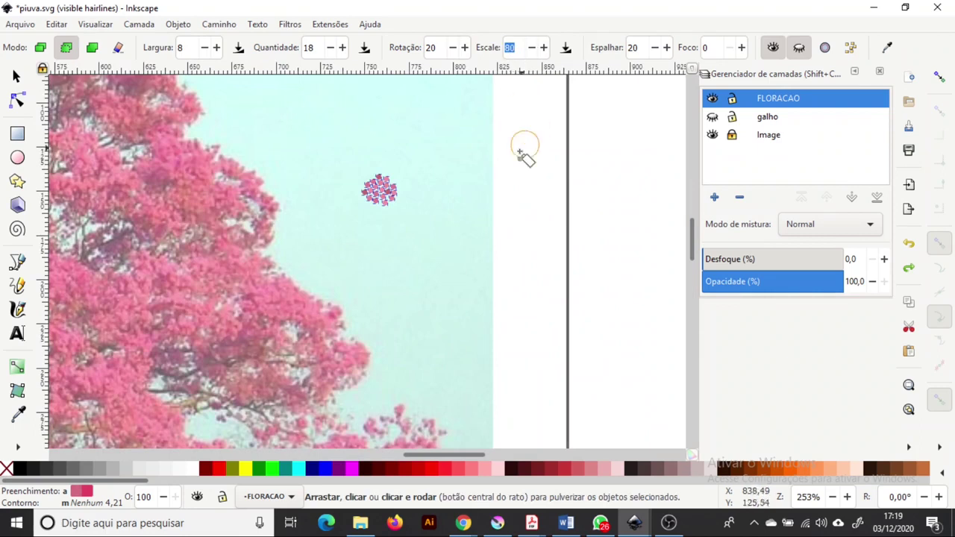
pyautogui.moveTo(498, 170)
pyautogui.mouseDown()
pyautogui.moveTo(533, 232)
pyautogui.moveTo(477, 320)
pyautogui.moveTo(418, 276)
pyautogui.moveTo(470, 276)
pyautogui.moveTo(411, 291)
pyautogui.moveTo(537, 291)
pyautogui.mouseUp()
pyautogui.hotkey('ctrl', 'z')
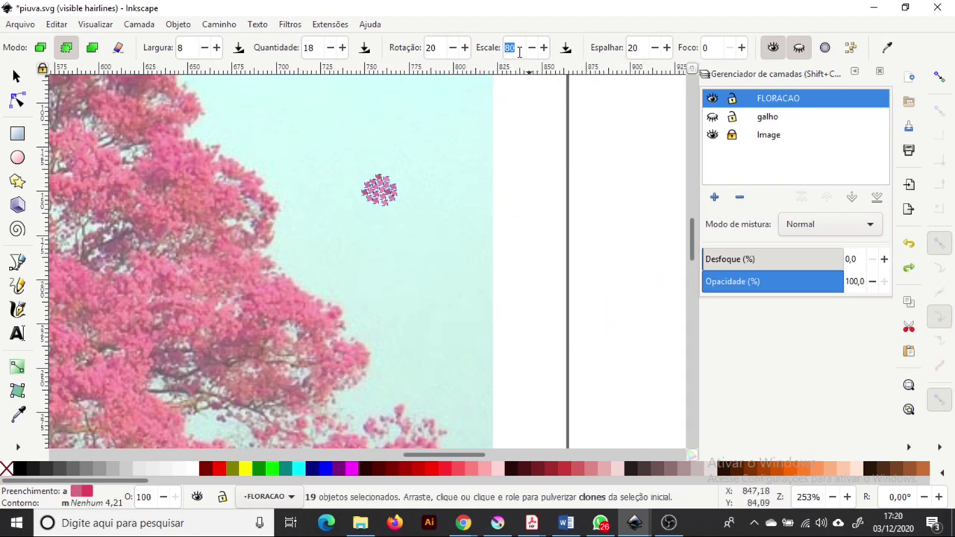
pyautogui.write('20')
pyautogui.moveTo(507, 206)
pyautogui.mouseDown()
pyautogui.moveTo(473, 261)
pyautogui.moveTo(537, 227)
pyautogui.moveTo(494, 276)
pyautogui.moveTo(531, 224)
pyautogui.mouseUp()
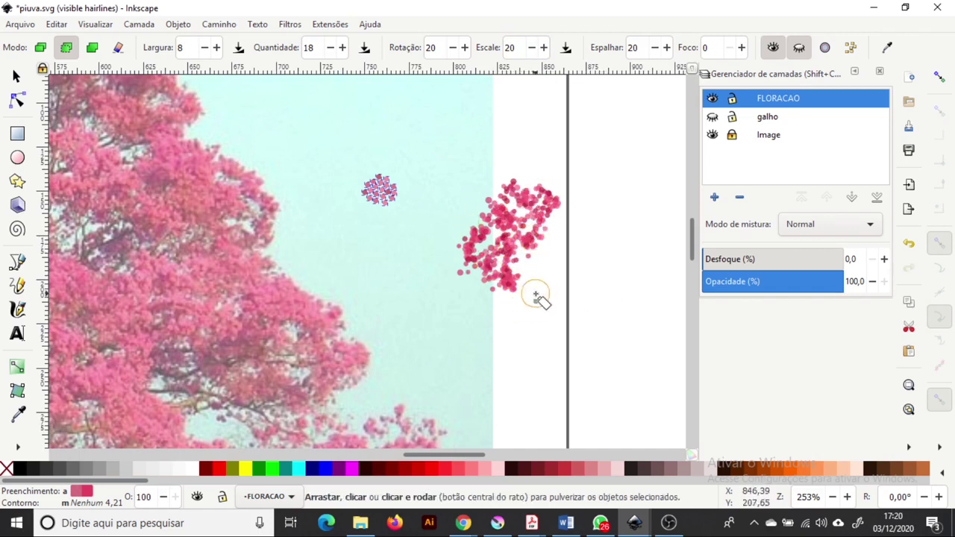
pyautogui.hotkey('ctrl', 'z')
pyautogui.moveTo(489, 138); pyautogui.dragTo(488, 324)
pyautogui.scroll(3, 644, 47)
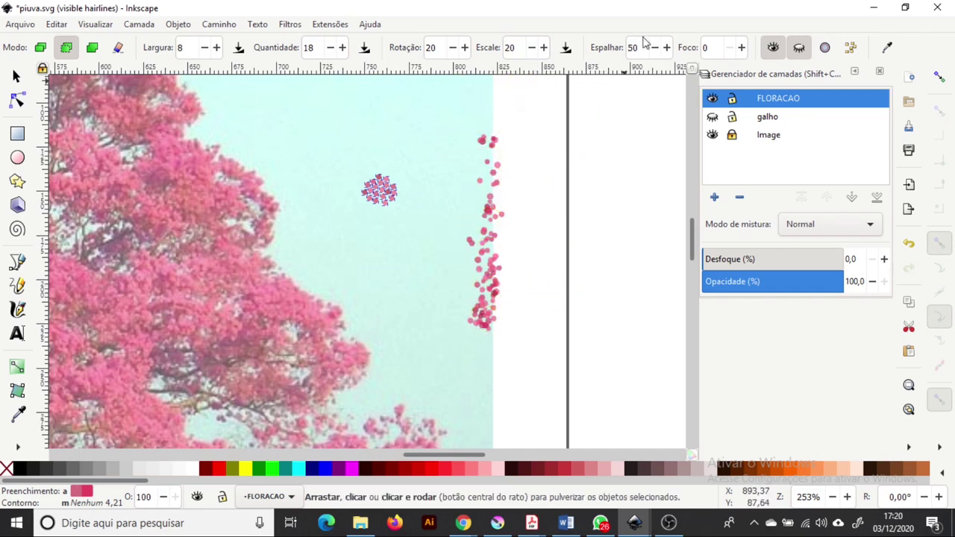
pyautogui.moveTo(646, 47); pyautogui.dragTo(598, 52)
pyautogui.write('10')
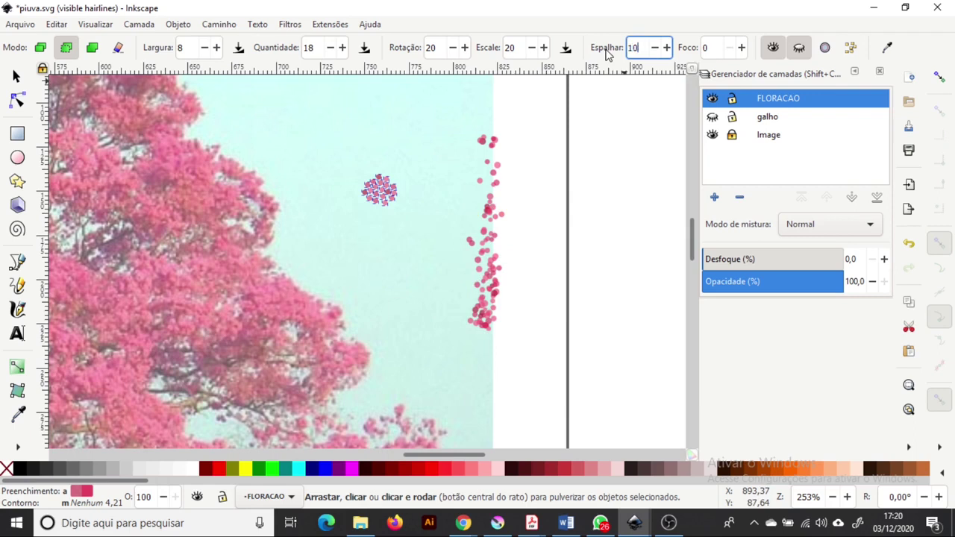
pyautogui.moveTo(531, 120); pyautogui.dragTo(539, 319)
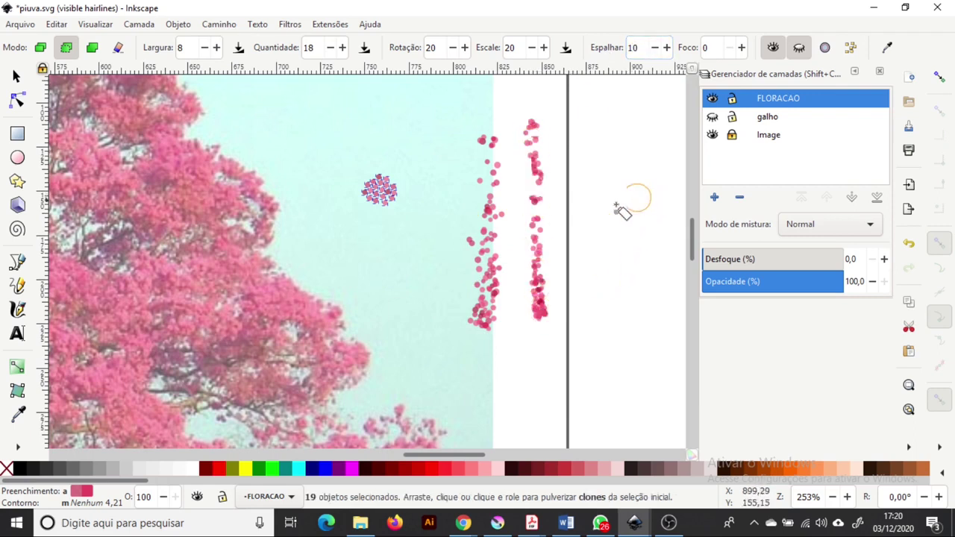
pyautogui.moveTo(576, 123); pyautogui.dragTo(581, 328)
pyautogui.hotkey('ctrl', 'z')
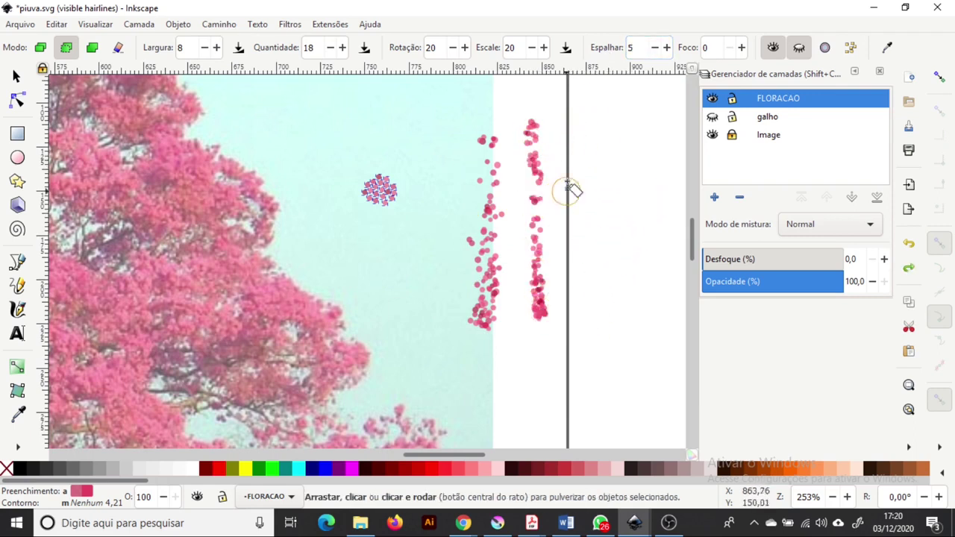
pyautogui.hotkey('ctrl', 'z')
pyautogui.hotkey('ctrl', 'z')
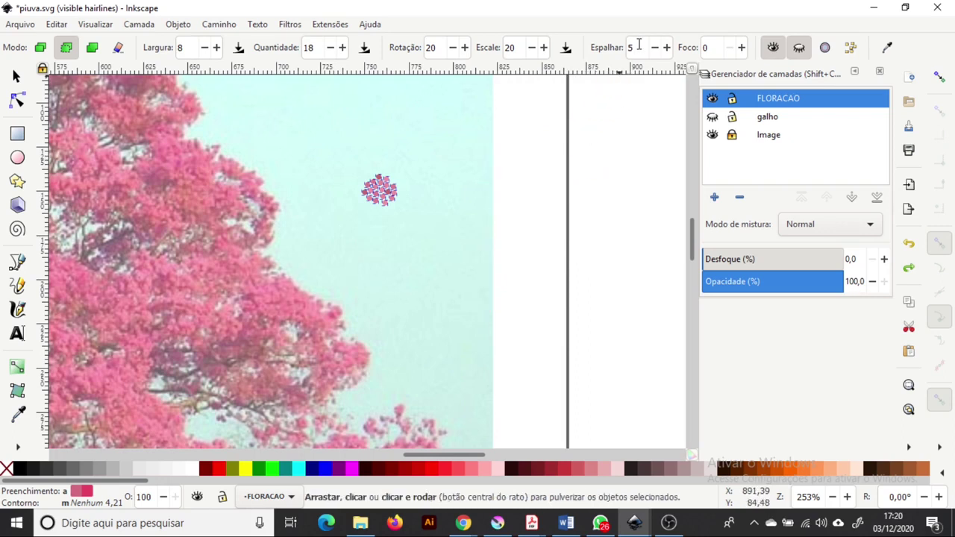
# - Set spray scatter to 60, test-spray dot clusters and undo them
pyautogui.doubleClick(633, 47)
pyautogui.write('60')
pyautogui.moveTo(441, 160)
pyautogui.mouseDown()
pyautogui.moveTo(452, 213)
pyautogui.moveTo(507, 305)
pyautogui.moveTo(556, 206)
pyautogui.mouseUp()
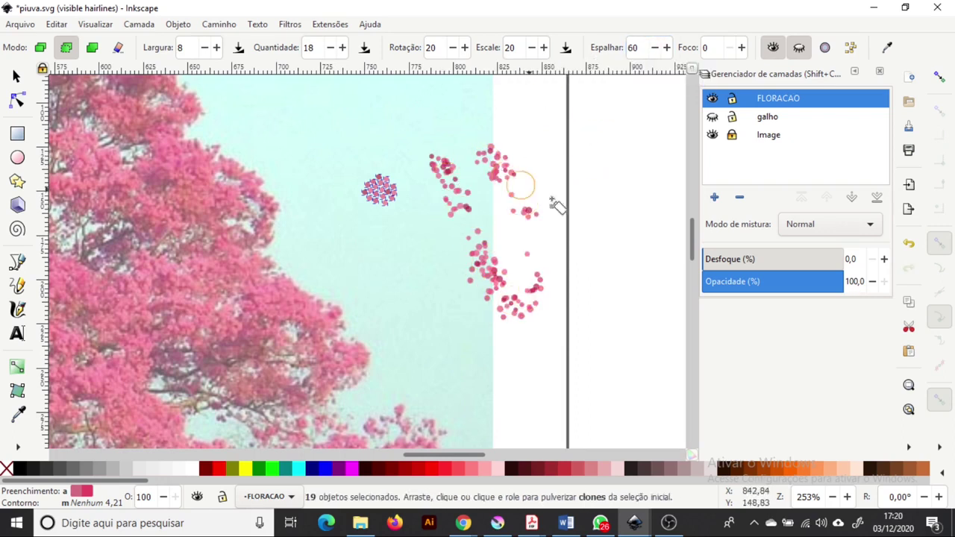
pyautogui.hotkey('ctrl', 'z')
pyautogui.moveTo(486, 175)
pyautogui.mouseDown()
pyautogui.moveTo(478, 331)
pyautogui.moveTo(520, 200)
pyautogui.mouseUp()
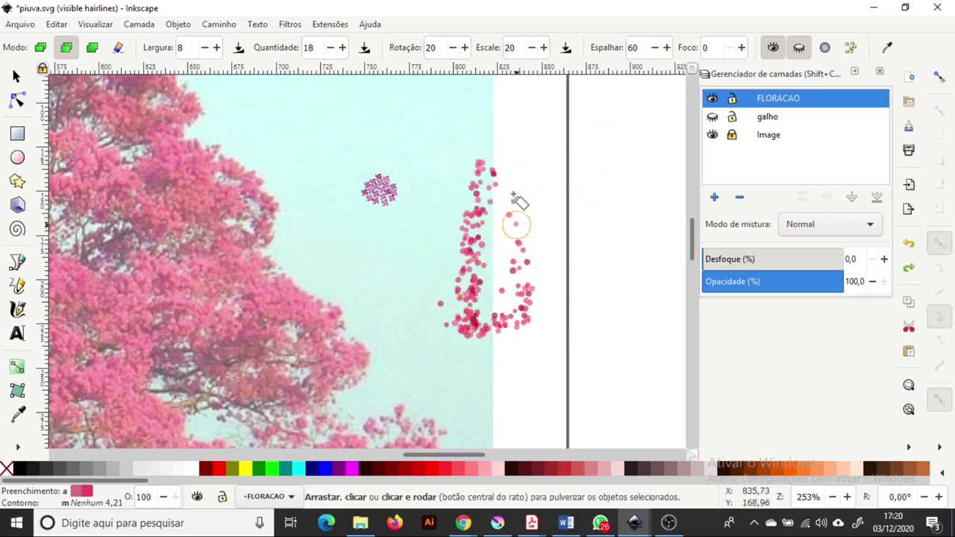
pyautogui.hotkey('ctrl', 'z')
pyautogui.scroll(-3, 496, 196)
pyautogui.scroll(1, 227, 192)
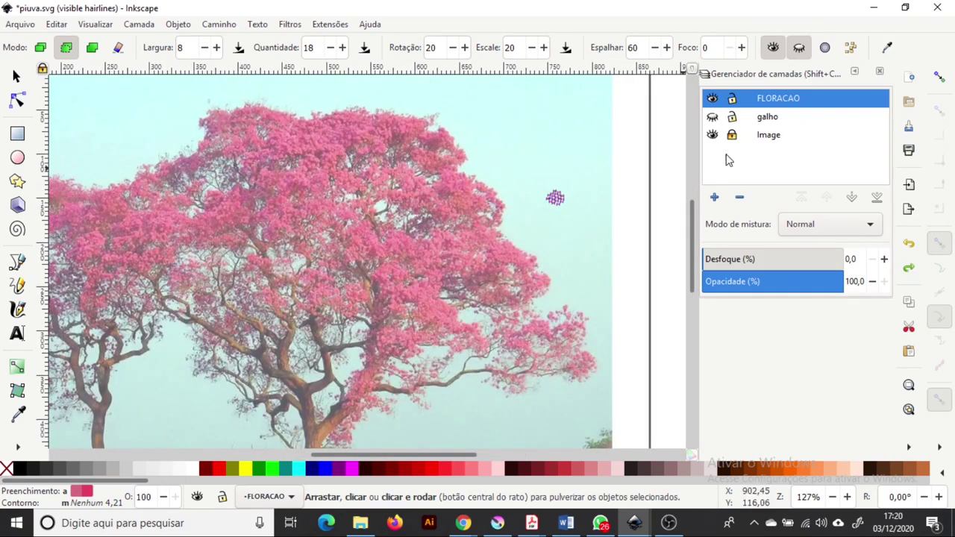
# - Lower the Image layer's opacity and spray more pink dots along the canopy's lower-left edge
pyautogui.click(803, 141)
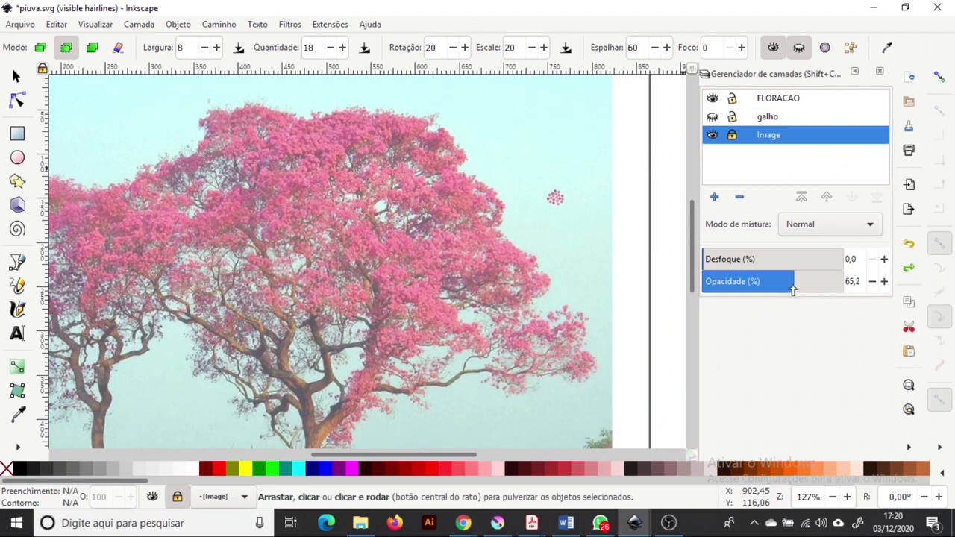
pyautogui.moveTo(793, 290); pyautogui.dragTo(757, 290)
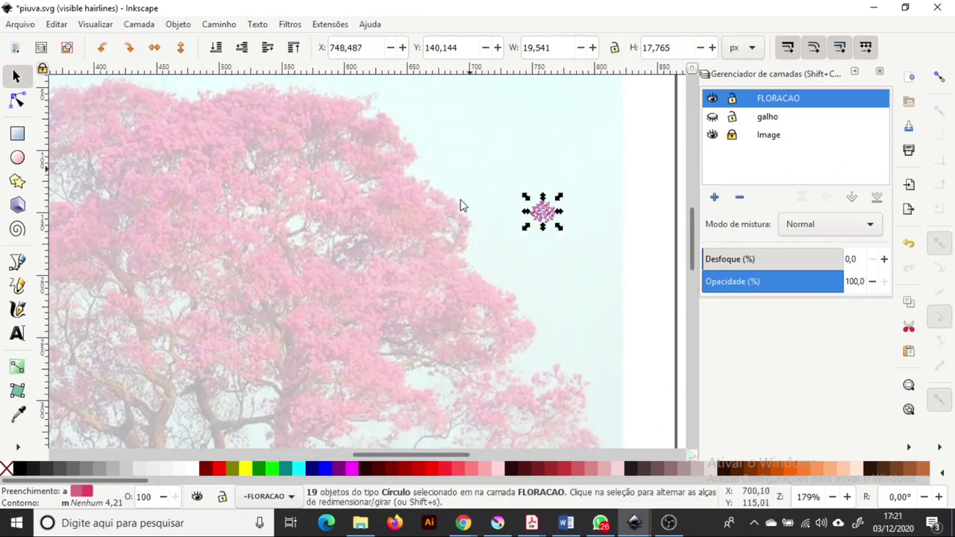
pyautogui.keyDown('ctrl'); pyautogui.scroll(3, 526, 216); pyautogui.keyUp('ctrl')
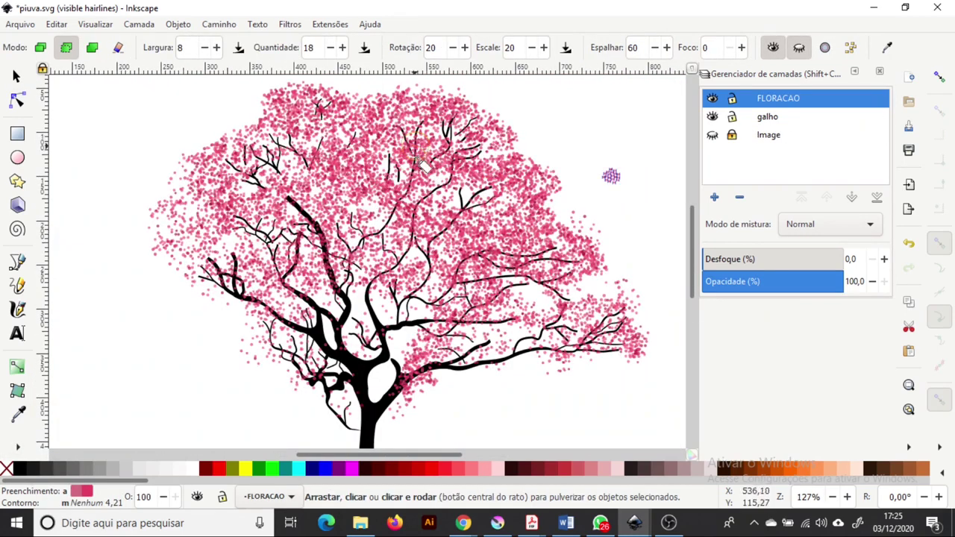
pyautogui.moveTo(194, 319)
pyautogui.mouseDown()
pyautogui.moveTo(166, 303)
pyautogui.moveTo(202, 294)
pyautogui.moveTo(214, 322)
pyautogui.moveTo(200, 263)
pyautogui.mouseUp()
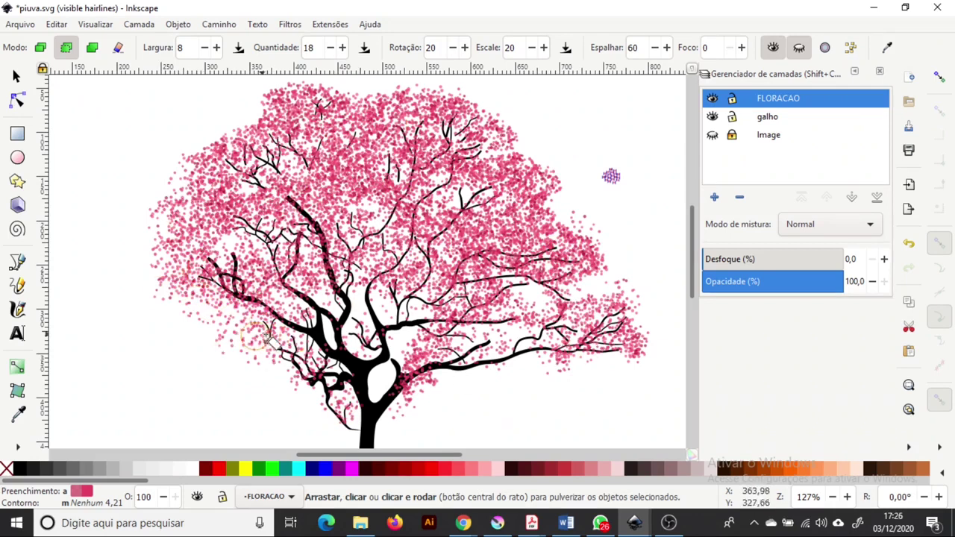
# - Move the source flower group right and recolour one of its circles green
pyautogui.press('s')
pyautogui.moveTo(612, 176); pyautogui.dragTo(574, 127)
pyautogui.press('Escape')
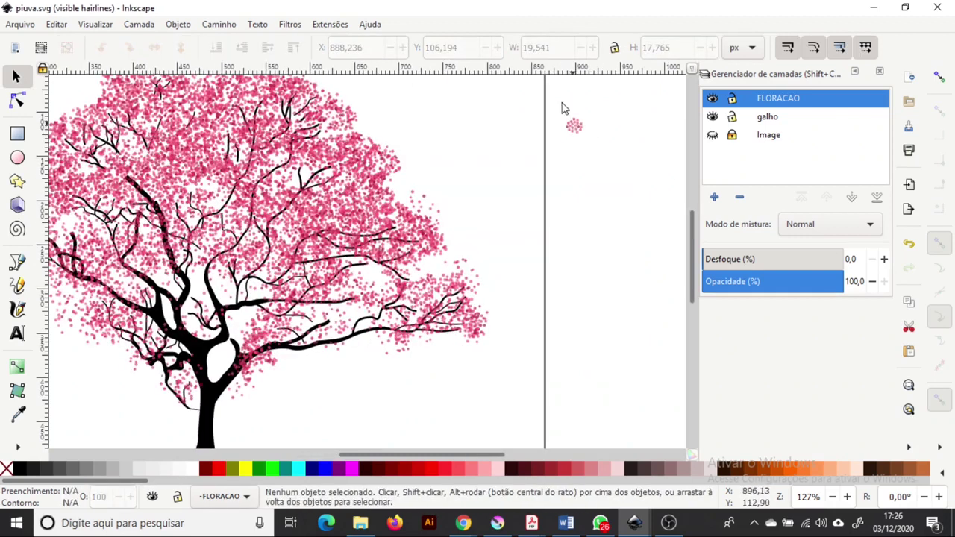
pyautogui.click(580, 134)
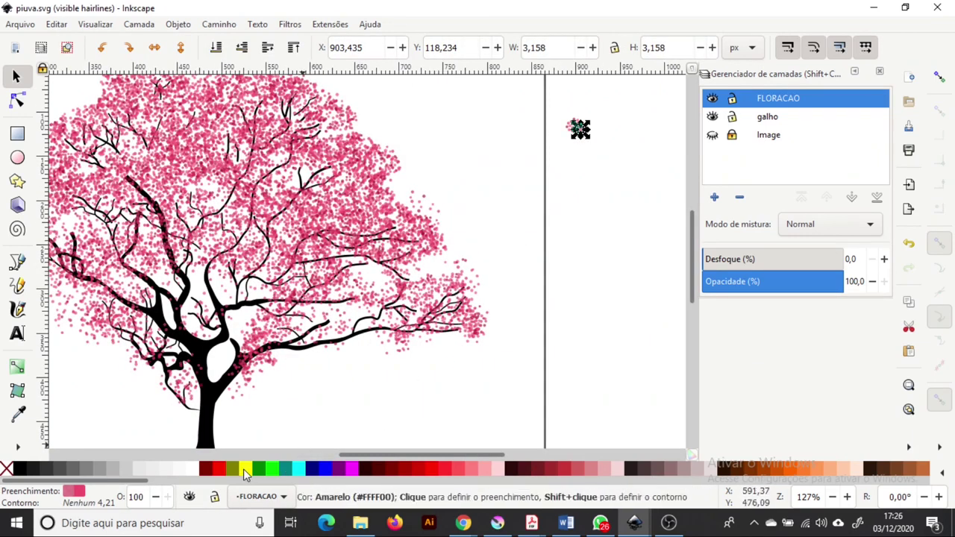
pyautogui.click(246, 469)
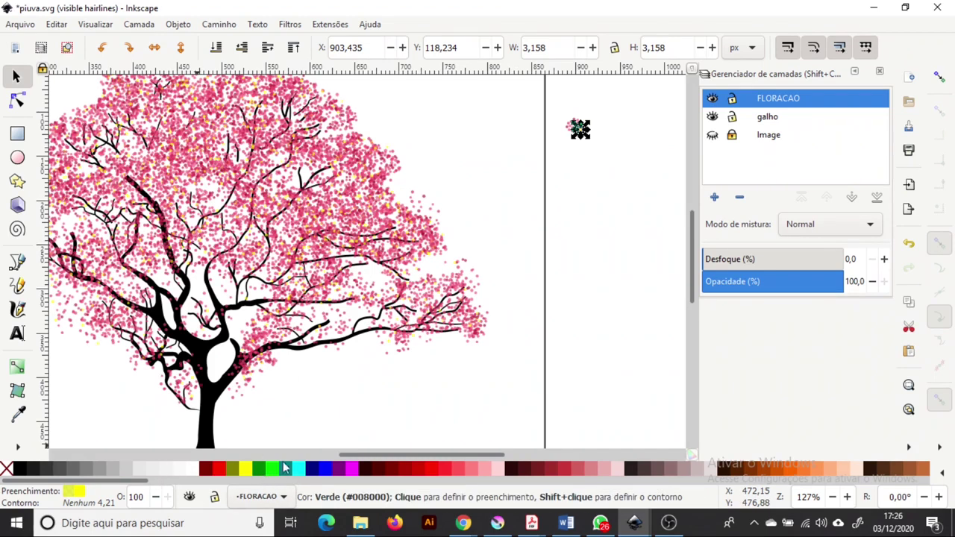
pyautogui.click(284, 468)
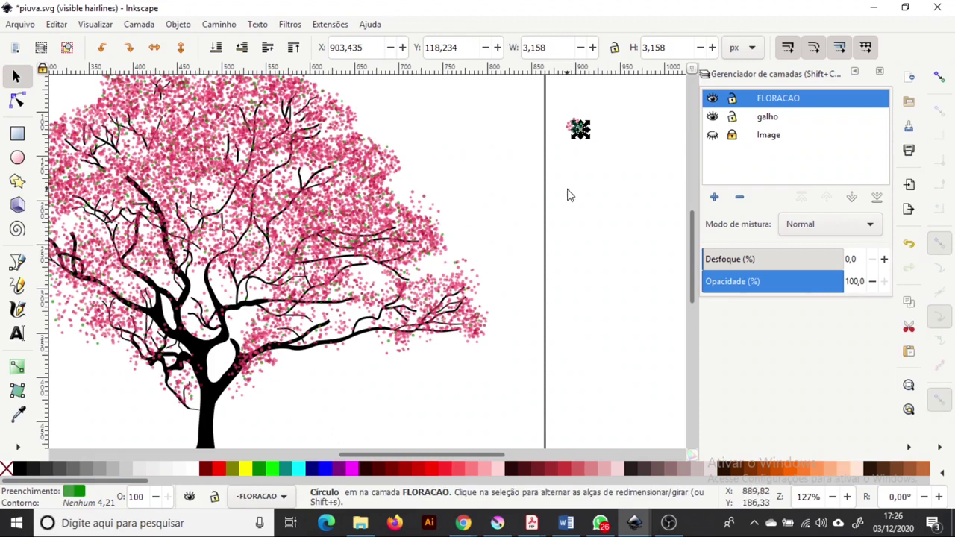
pyautogui.keyDown('ctrl'); pyautogui.scroll(1, 586, 133); pyautogui.keyUp('ctrl')
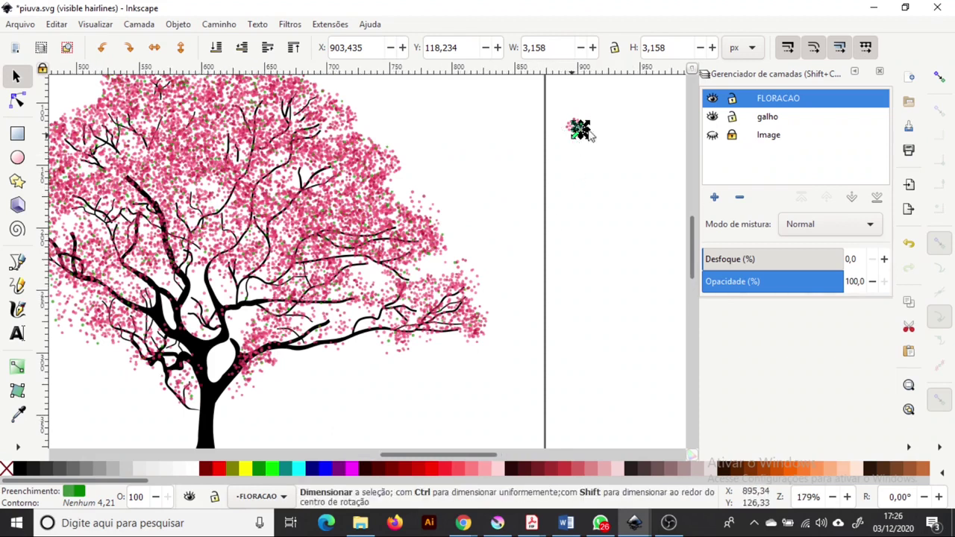
pyautogui.click(616, 195)
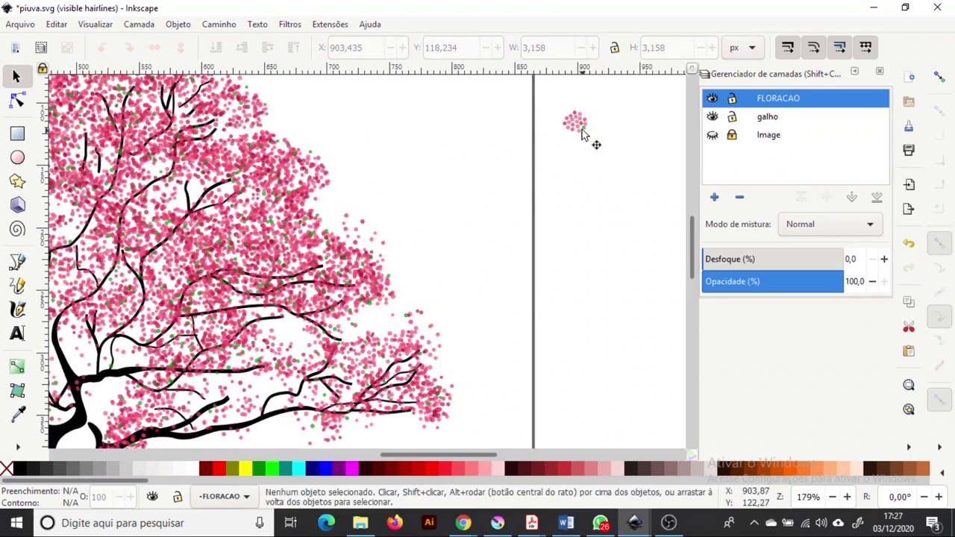
pyautogui.click(576, 133)
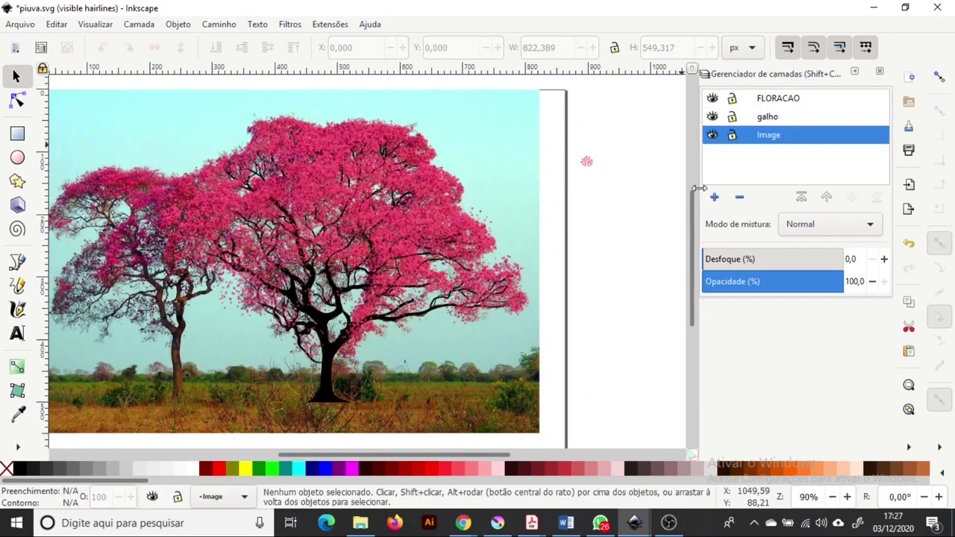
# - Drag the reference photo left off the page and select the small pink source object
pyautogui.click(619, 358)
pyautogui.hscroll(-4, 532, 308)
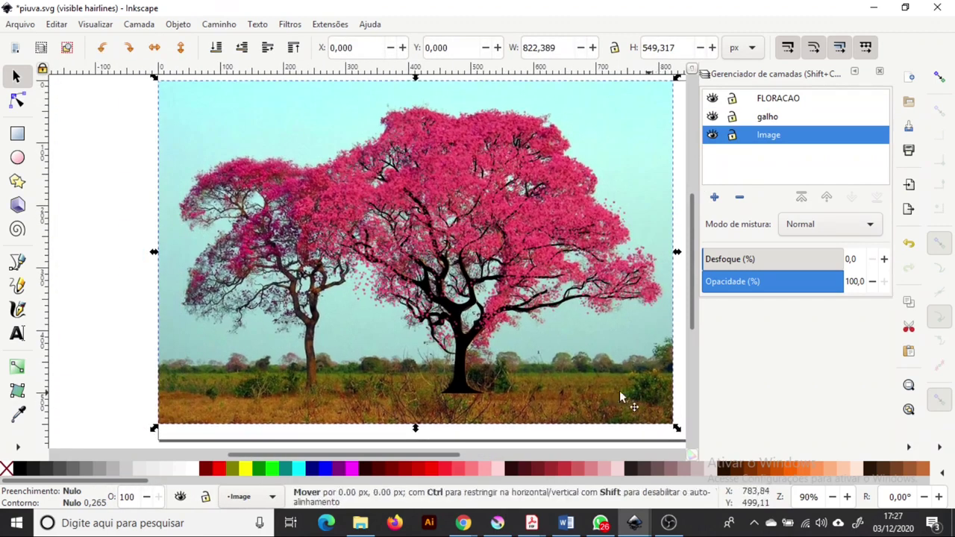
pyautogui.moveTo(620, 395); pyautogui.dragTo(245, 400)
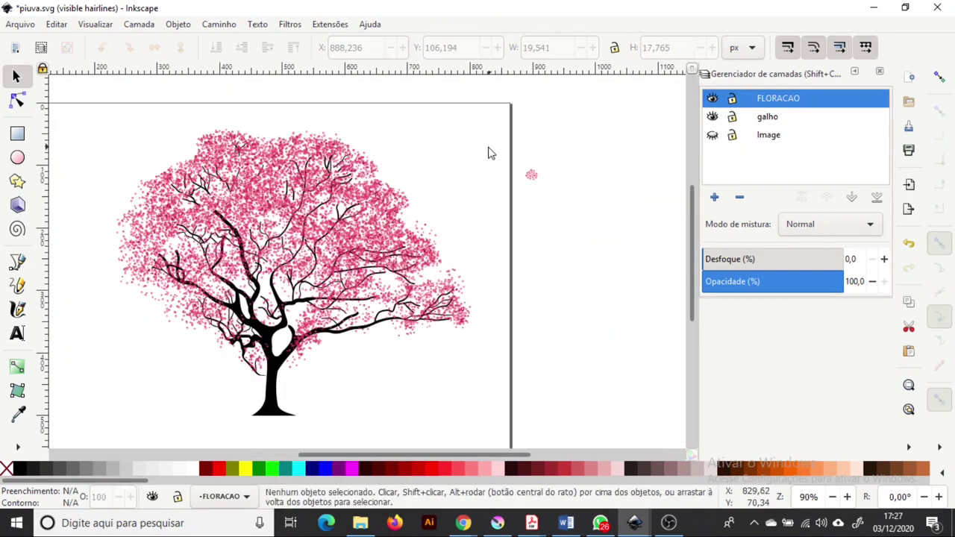
pyautogui.moveTo(487, 146)
pyautogui.mouseDown()
pyautogui.moveTo(567, 208)
pyautogui.moveTo(546, 196)
pyautogui.mouseUp()
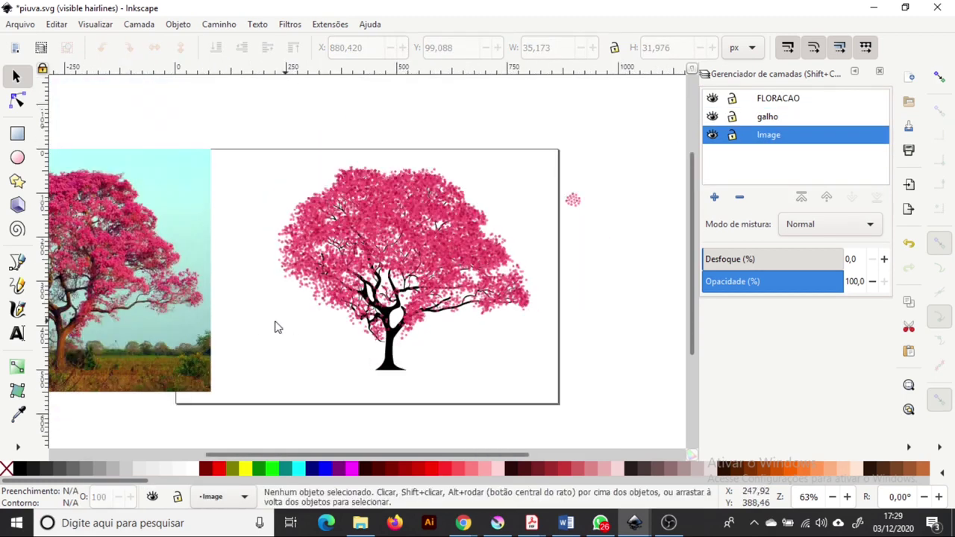
pyautogui.hscroll(-1, 288, 317)
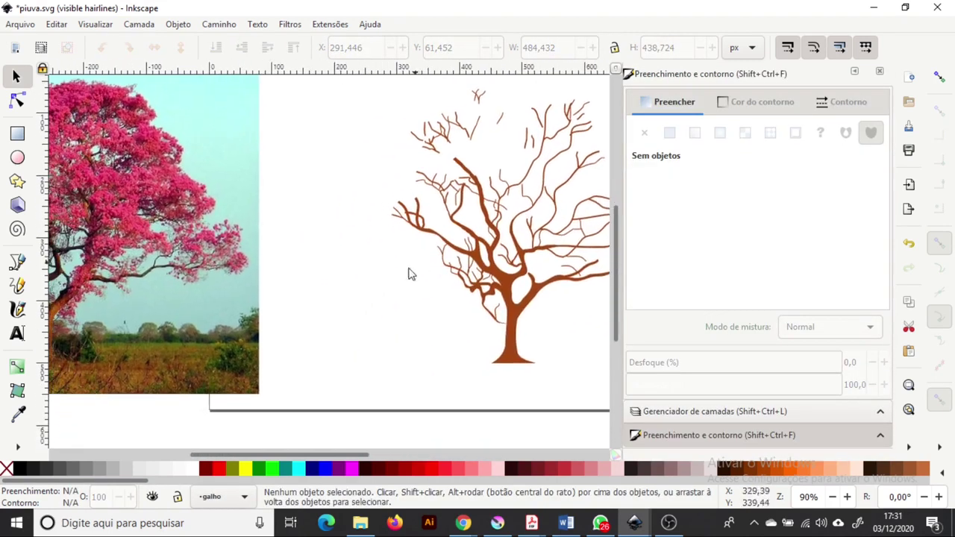
# - Fill the branch and trunk path with a diagonal linear gradient from dark brown to a25309
pyautogui.click(340, 155)
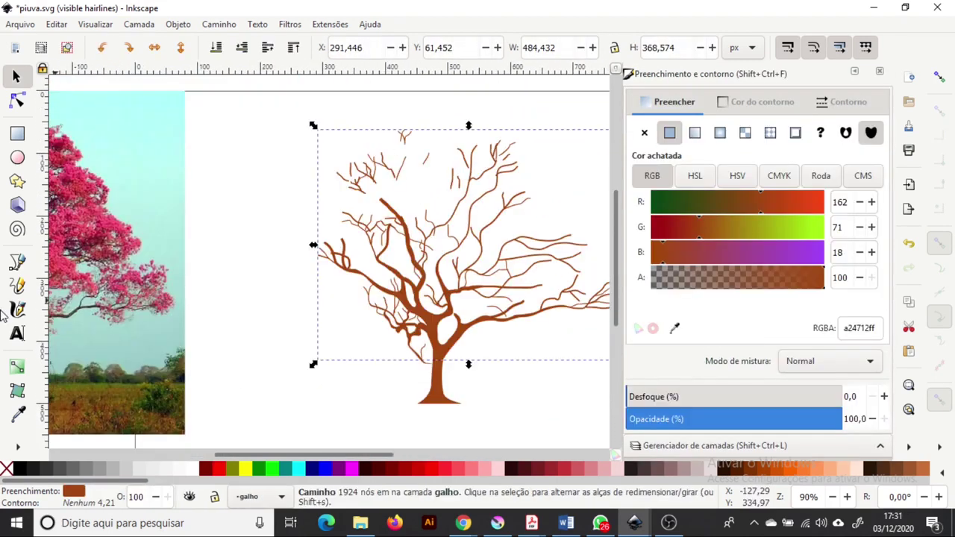
pyautogui.click(17, 366)
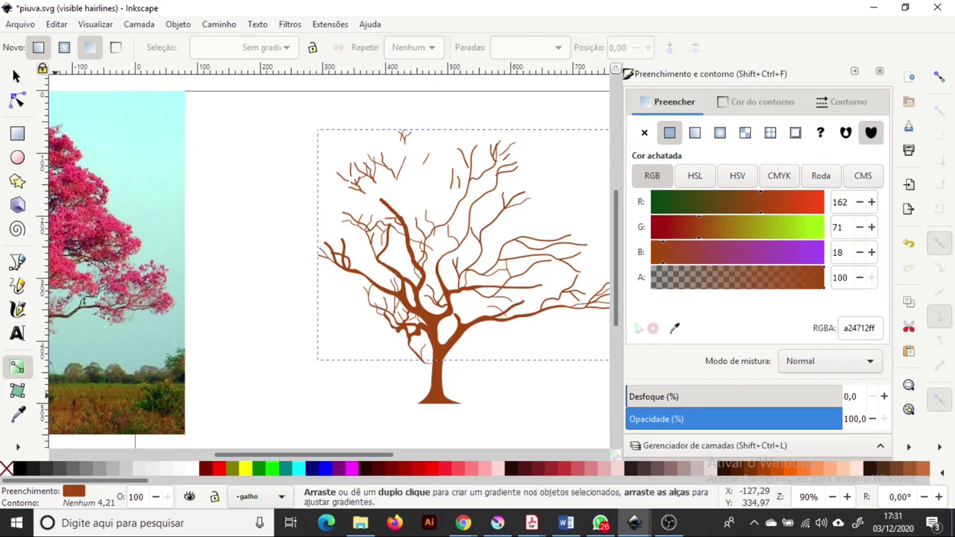
pyautogui.doubleClick(290, 226)
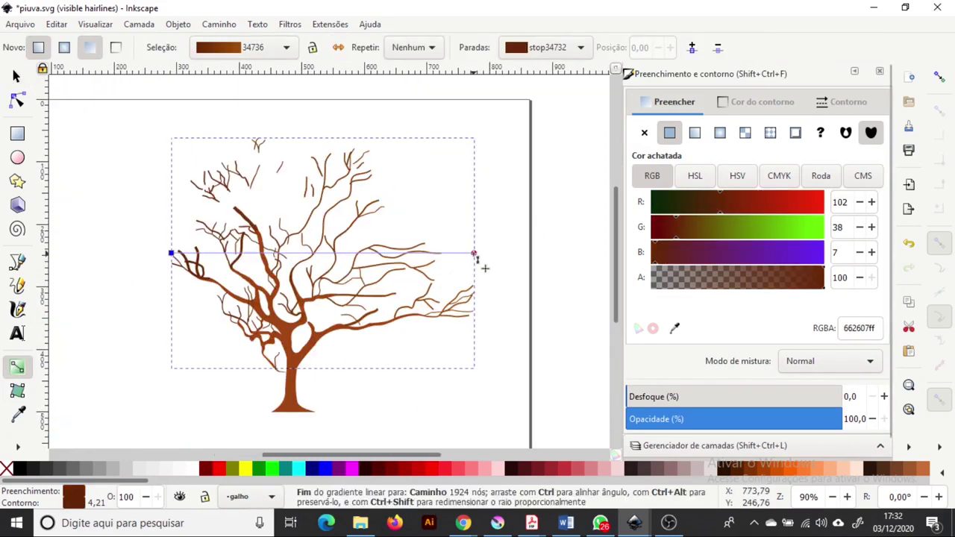
pyautogui.click(474, 253)
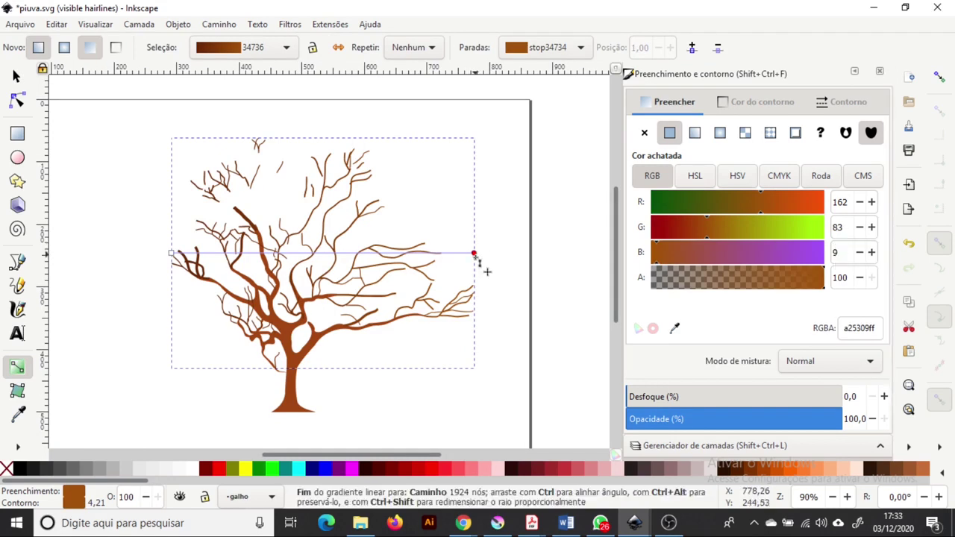
pyautogui.moveTo(474, 253); pyautogui.dragTo(427, 339)
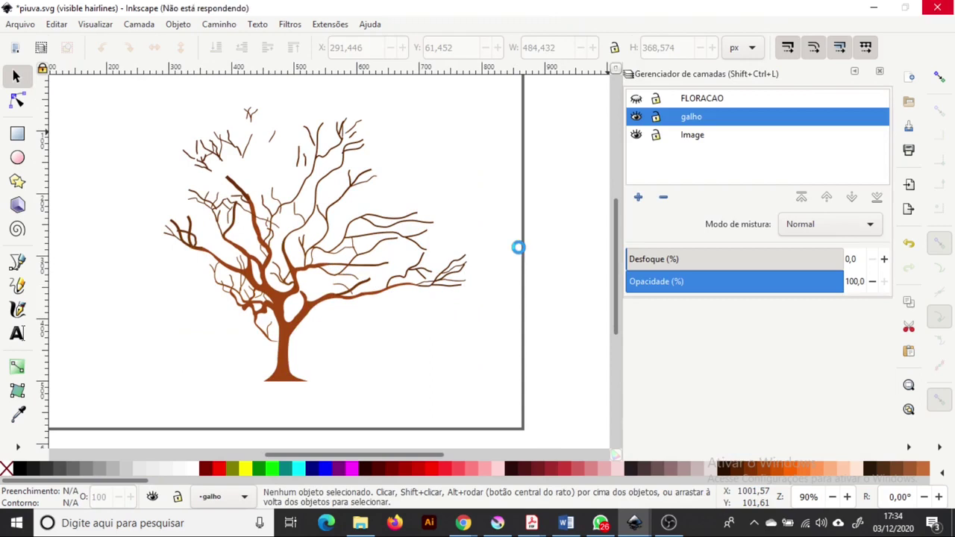
# - Hide the two tree paths so only the sprayed flower clones remain visible
pyautogui.moveTo(550, 122); pyautogui.dragTo(239, 405)
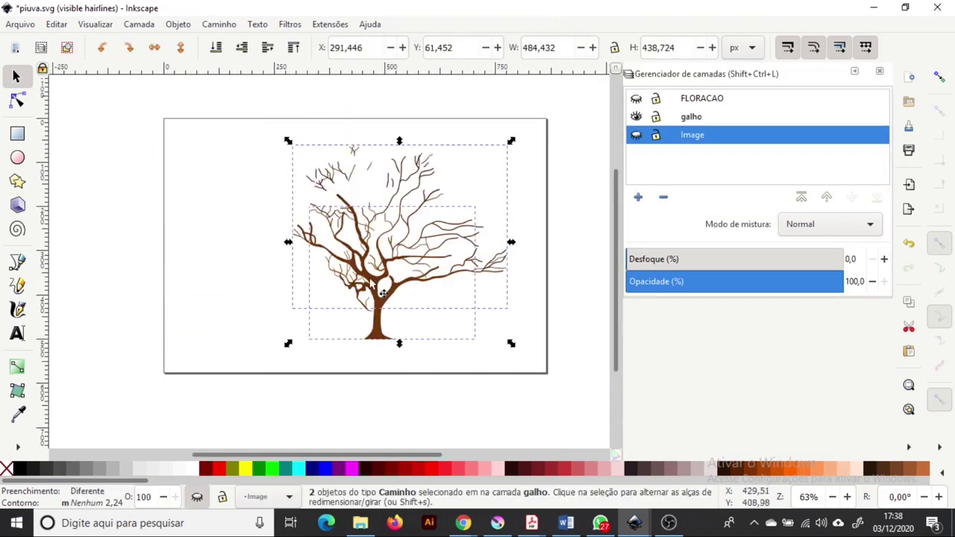
pyautogui.rightClick(370, 257)
pyautogui.click(452, 424)
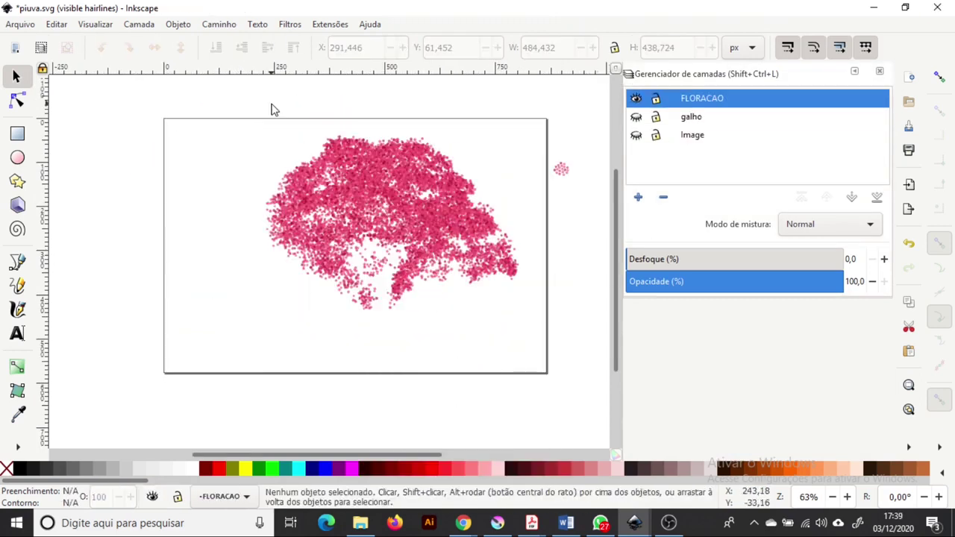
# - Group all 13365 flower clones into one object, then select the brown trunk path
pyautogui.moveTo(228, 110); pyautogui.dragTo(540, 365)
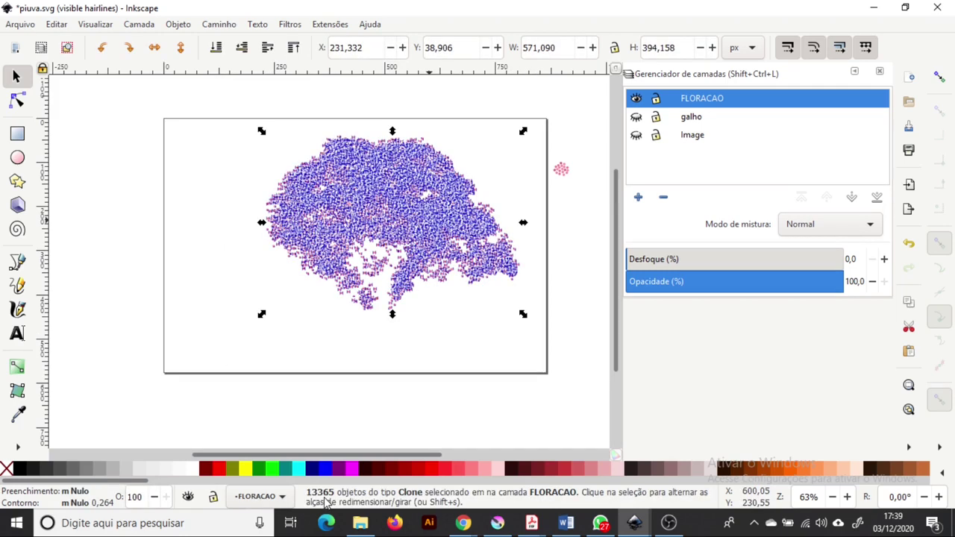
pyautogui.hotkey('ctrl', 'g')
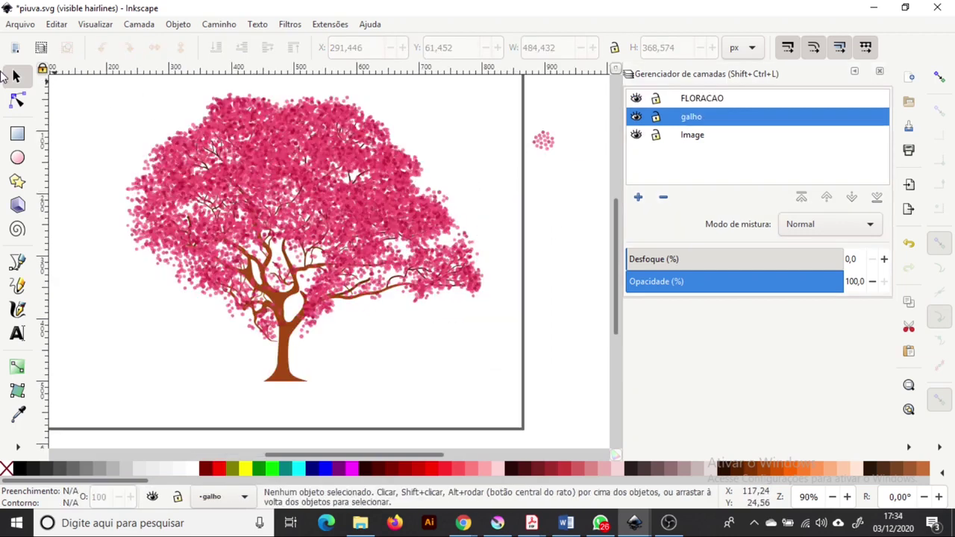
pyautogui.click(292, 369)
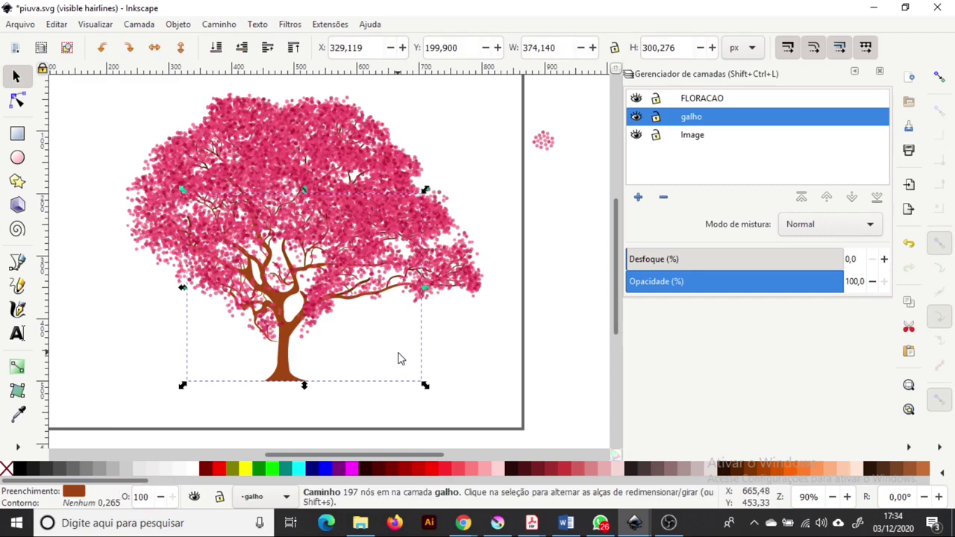